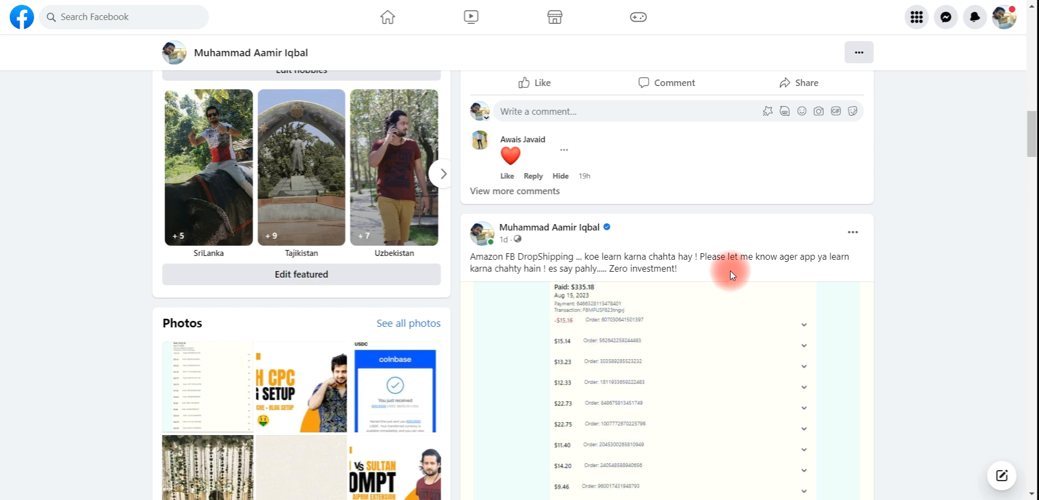
{"action": "scroll", "coordinate": [580, 244], "scroll_direction": "up", "scroll_amount": 10}
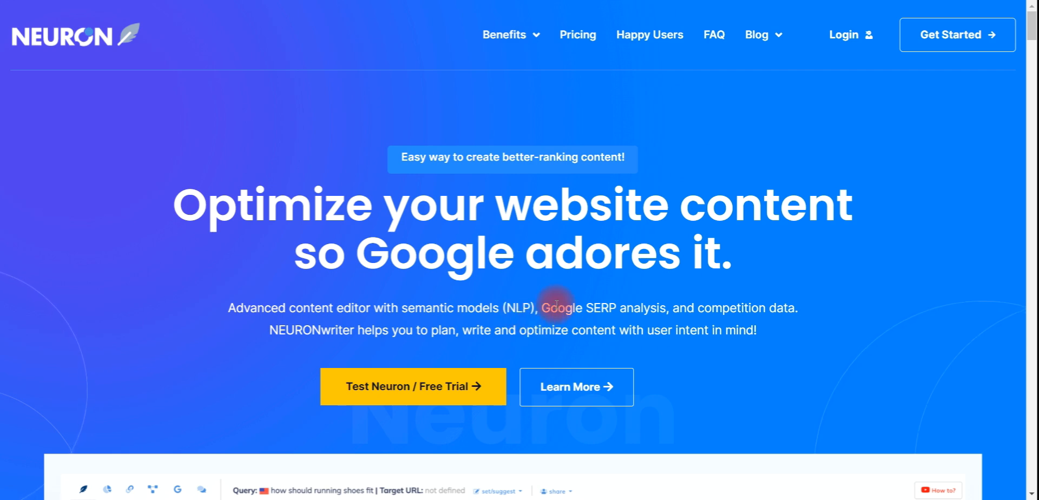
Step: Look through the NEURONwriter homepage from the headline and sample editor preview to the NLP-based content recommendations section
{"action": "scroll", "coordinate": [309, 217], "scroll_direction": "down", "scroll_amount": 3}
{"action": "scroll", "coordinate": [313, 229], "scroll_direction": "up", "scroll_amount": 3}
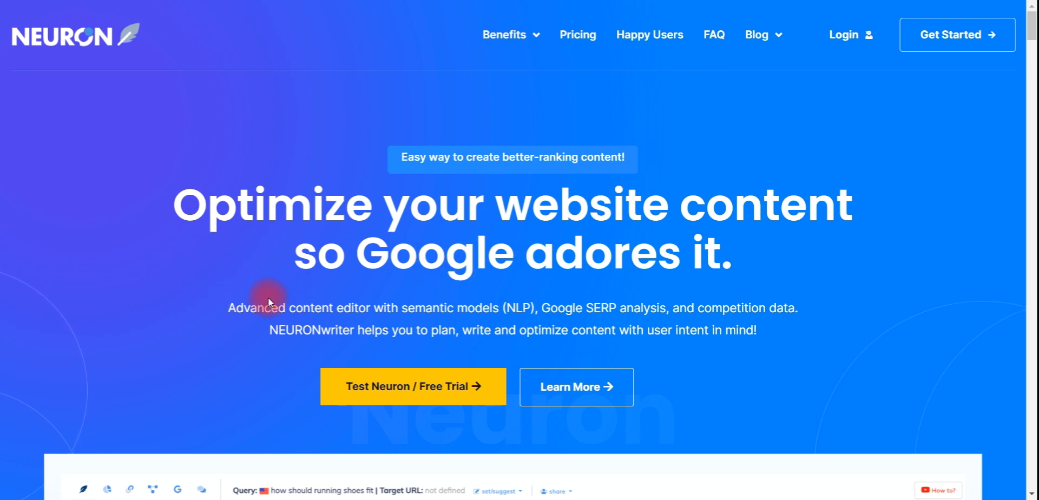
{"action": "scroll", "coordinate": [268, 298], "scroll_direction": "down", "scroll_amount": 7}
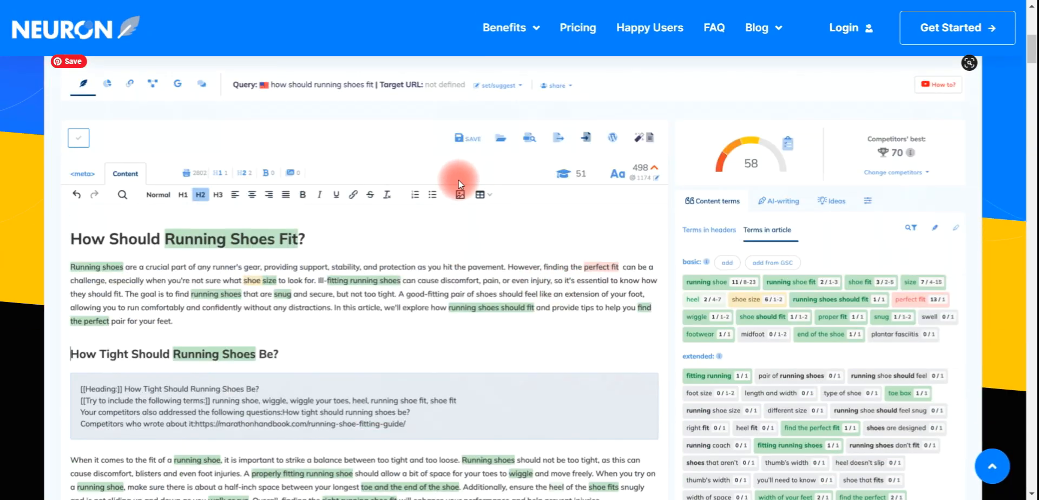
{"action": "scroll", "coordinate": [505, 346], "scroll_direction": "down", "scroll_amount": 10}
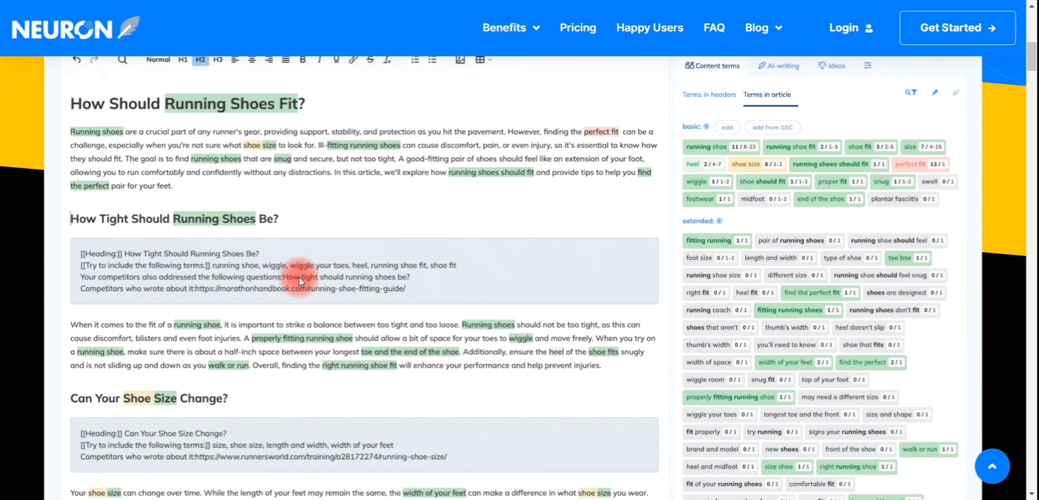
{"action": "scroll", "coordinate": [577, 234], "scroll_direction": "down", "scroll_amount": 4}
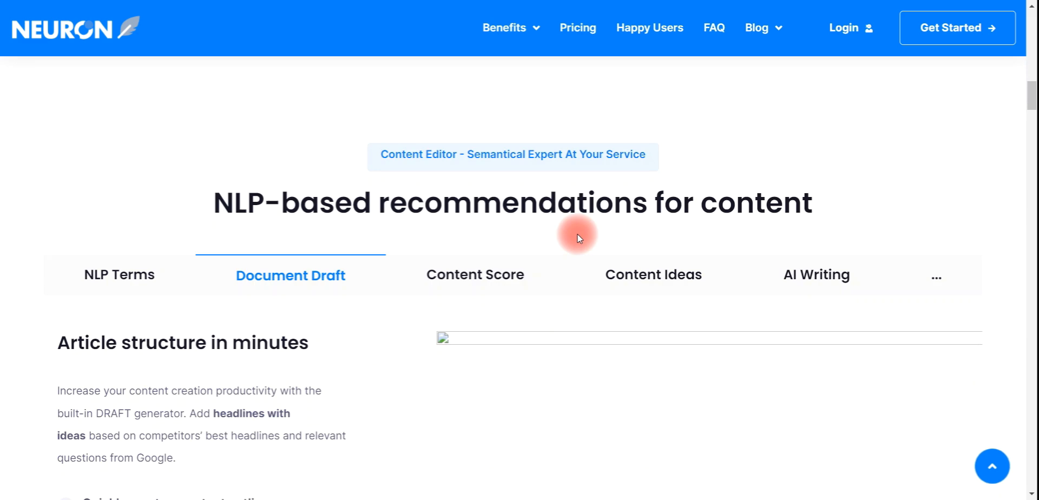
{"action": "scroll", "coordinate": [543, 158], "scroll_direction": "down", "scroll_amount": 2}
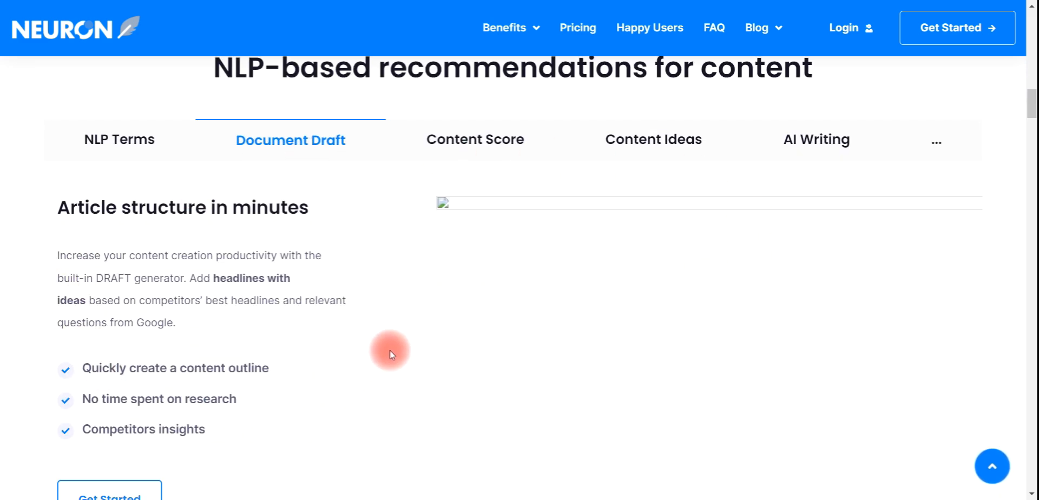
Step: Examine the NLP Terms, Document Draft, Content Score and Content Ideas feature descriptions, finishing with the NLP Terms illustration
{"action": "left_click", "coordinate": [141, 155]}
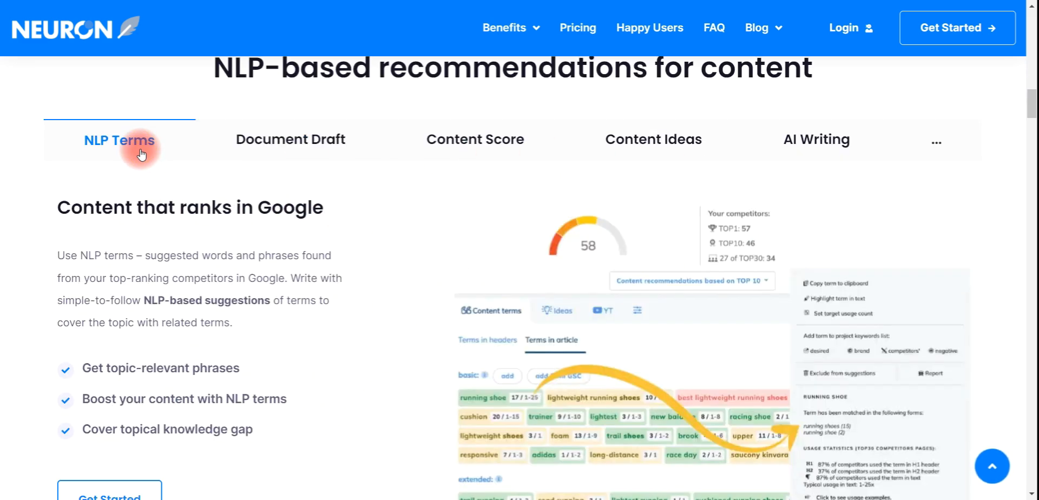
{"action": "left_click", "coordinate": [333, 156]}
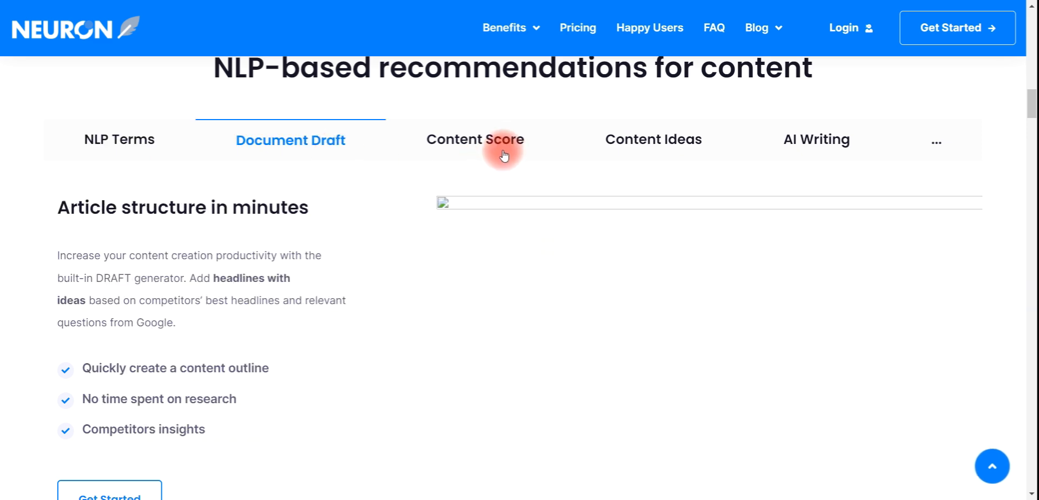
{"action": "left_click", "coordinate": [492, 153]}
{"action": "left_click", "coordinate": [688, 139]}
{"action": "left_click", "coordinate": [832, 145]}
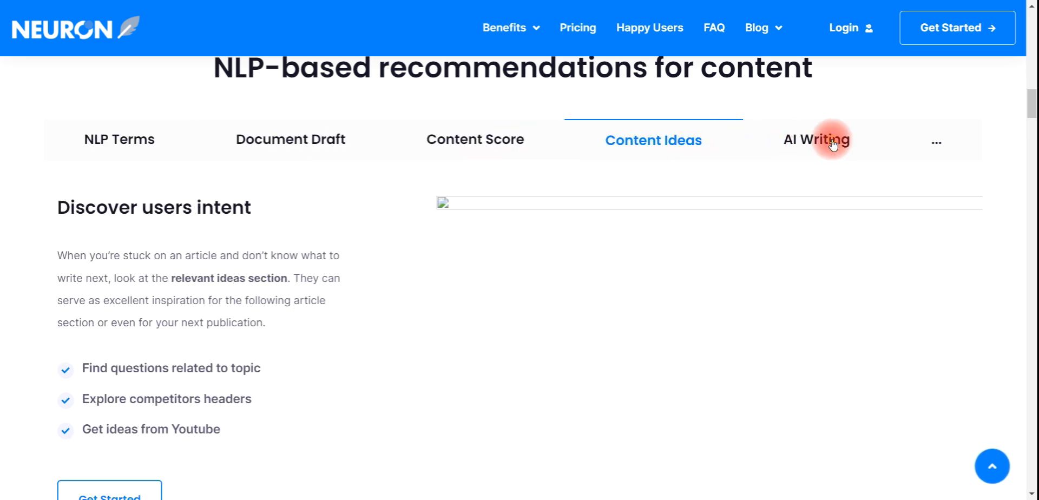
{"action": "left_click", "coordinate": [128, 155]}
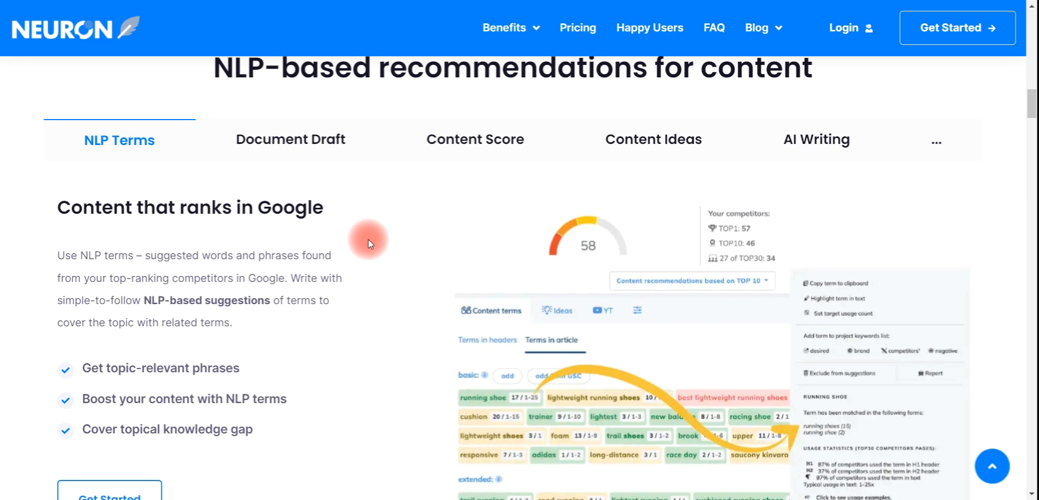
{"action": "scroll", "coordinate": [365, 239], "scroll_direction": "up", "scroll_amount": 1}
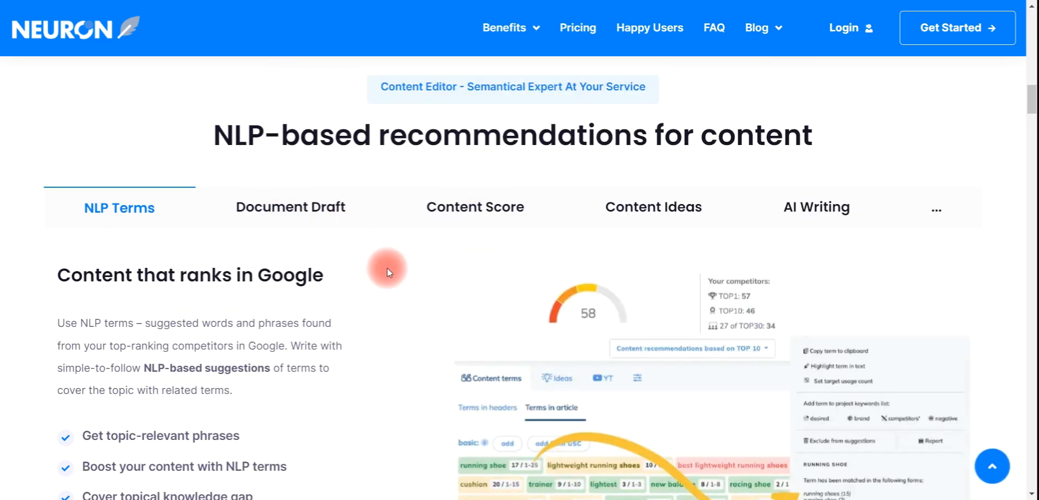
{"action": "scroll", "coordinate": [390, 290], "scroll_direction": "down", "scroll_amount": 4}
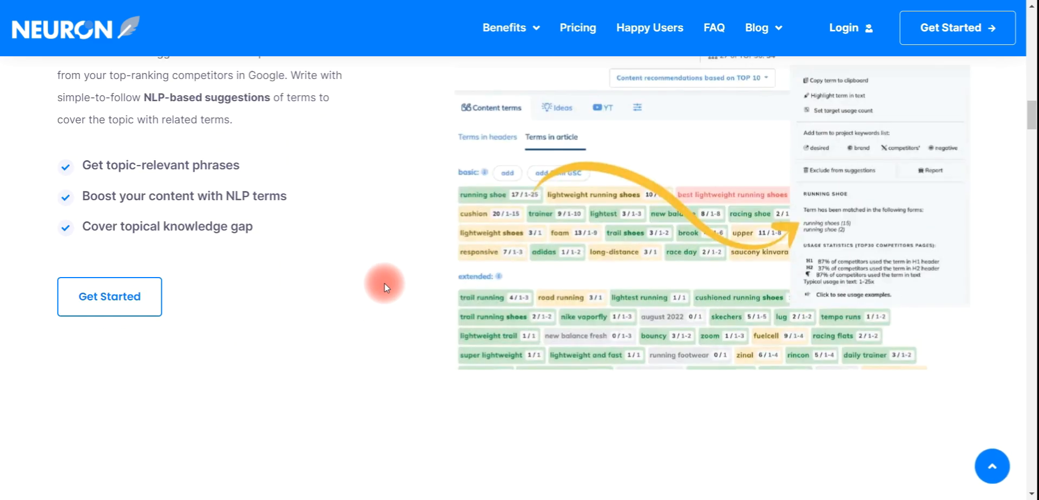
{"action": "scroll", "coordinate": [385, 282], "scroll_direction": "up", "scroll_amount": 4}
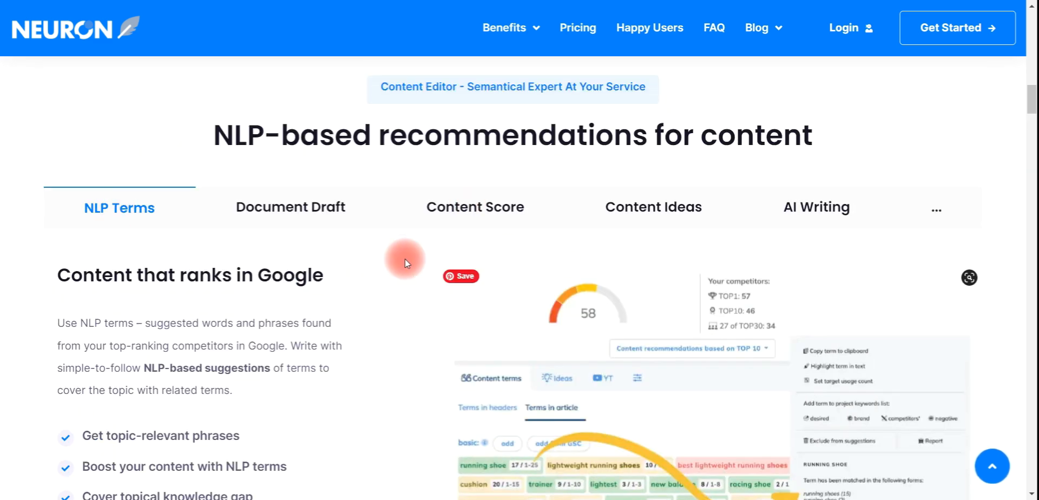
Step: Enter the NEURONwriter dashboard, open the worldfamousalumni.com project and begin a new content writer query
{"action": "left_click", "coordinate": [955, 26]}
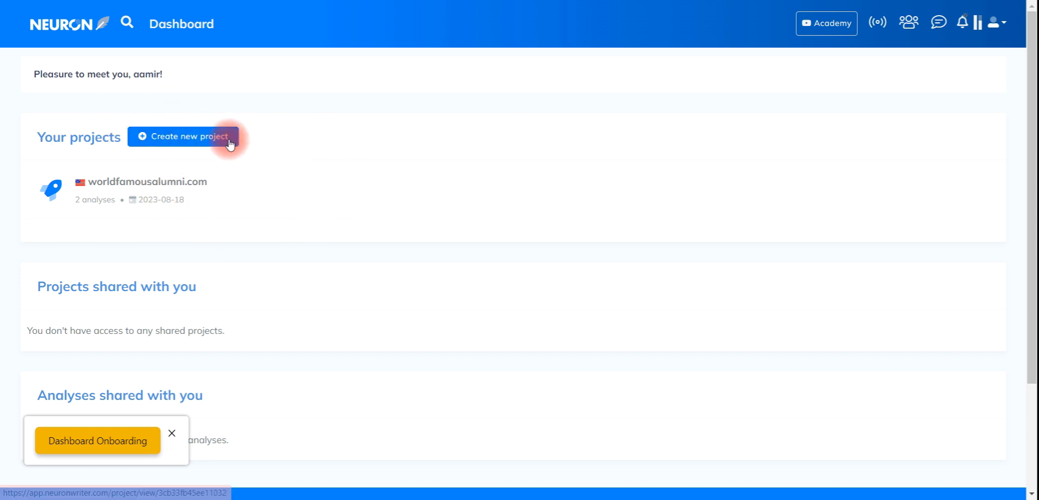
{"action": "left_click", "coordinate": [173, 184]}
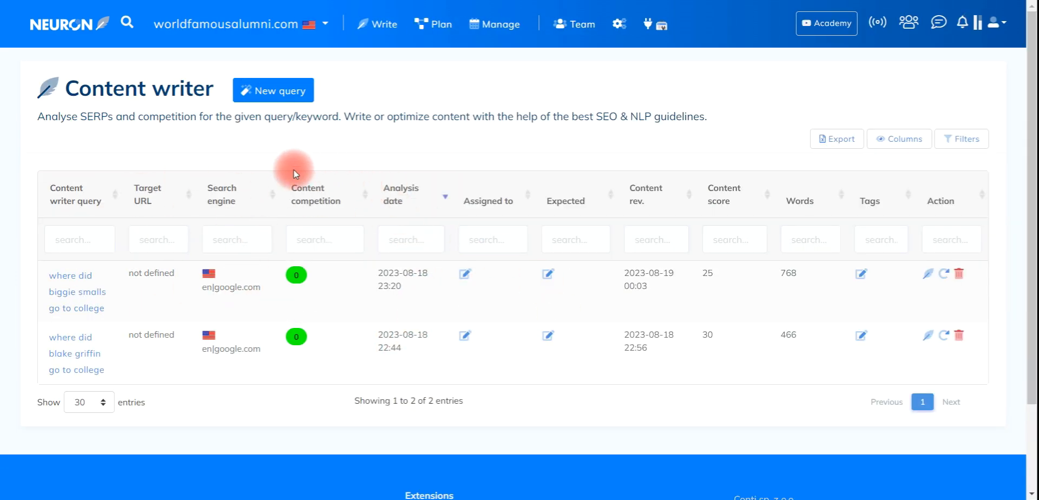
{"action": "left_click", "coordinate": [290, 93]}
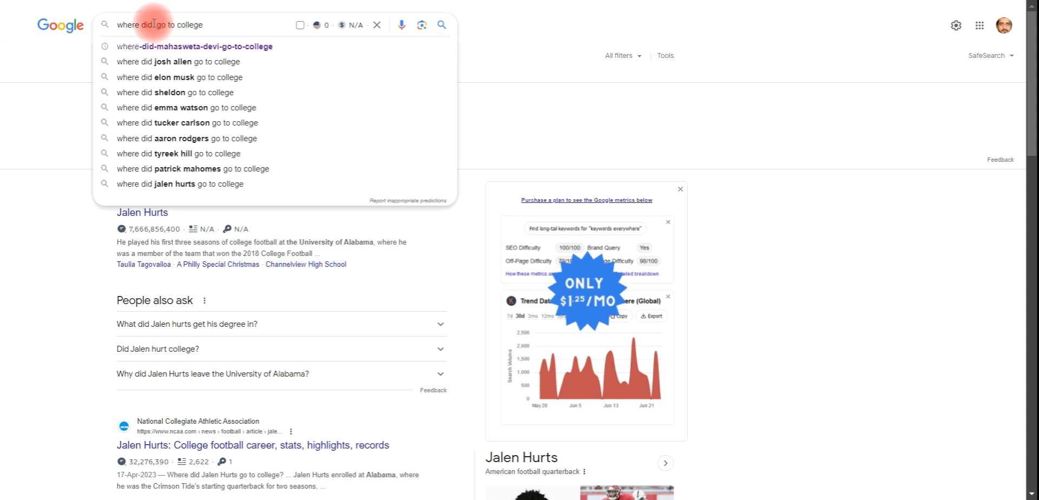
Step: In Google, browse autocomplete keyword ideas for "where did … go to college" using the letters a, b, k and c after "did"
{"action": "type", "text": "a"}
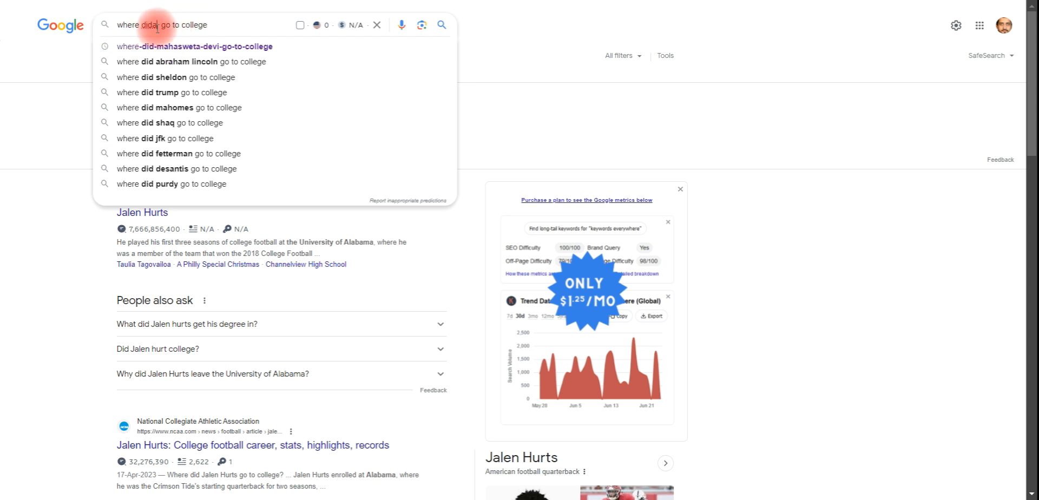
{"action": "key", "text": "BackSpace"}
{"action": "type", "text": "a"}
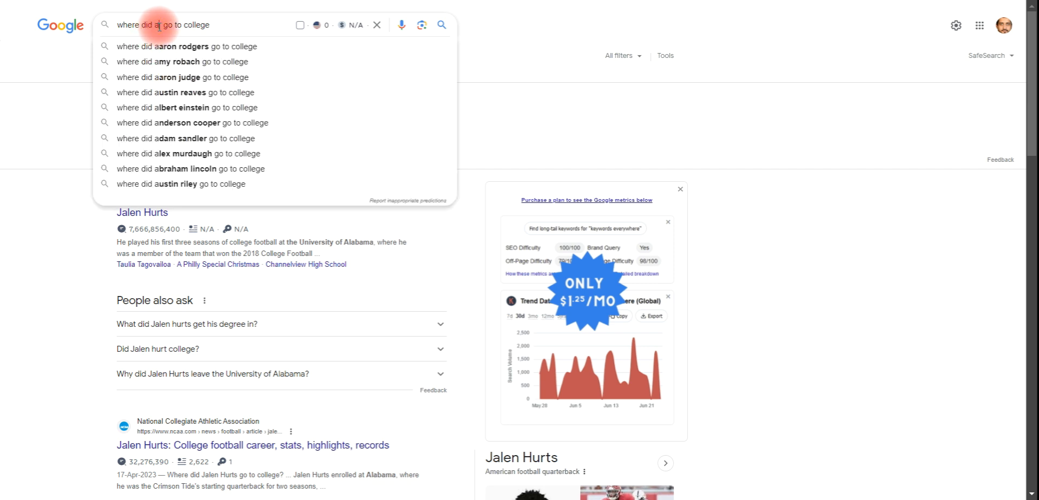
{"action": "key", "text": "BackSpace"}
{"action": "type", "text": "b"}
{"action": "key", "text": "BackSpace"}
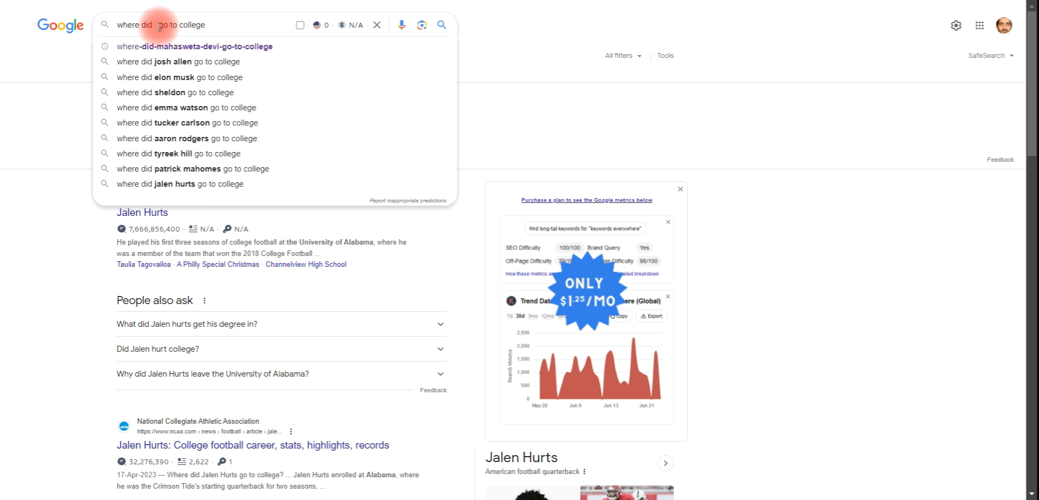
{"action": "type", "text": "k"}
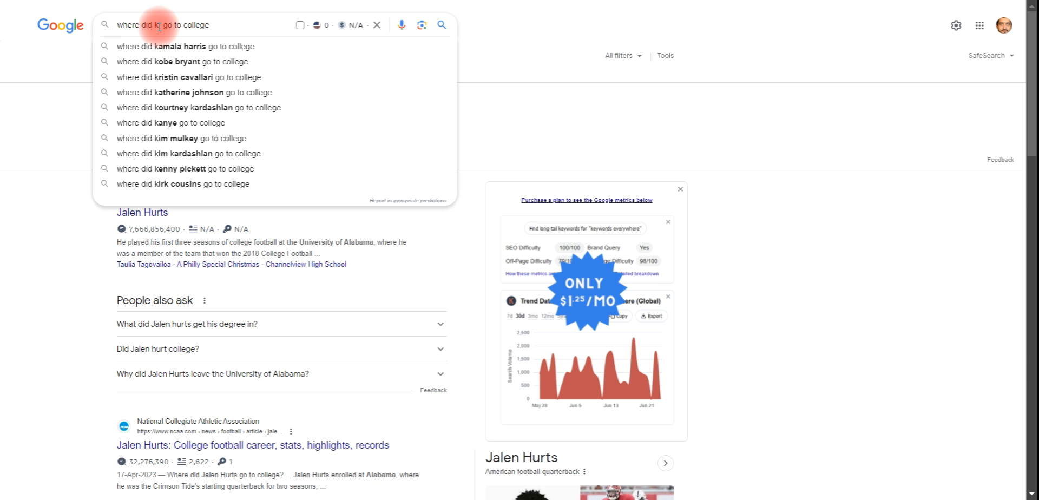
{"action": "key", "text": "BackSpace"}
{"action": "type", "text": "c"}
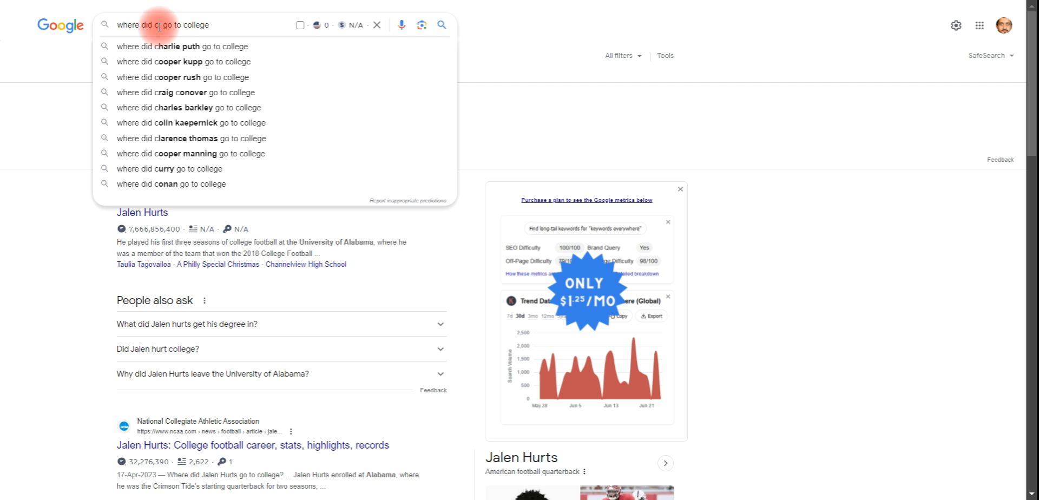
{"action": "key", "text": "BackSpace"}
{"action": "type", "text": "k"}
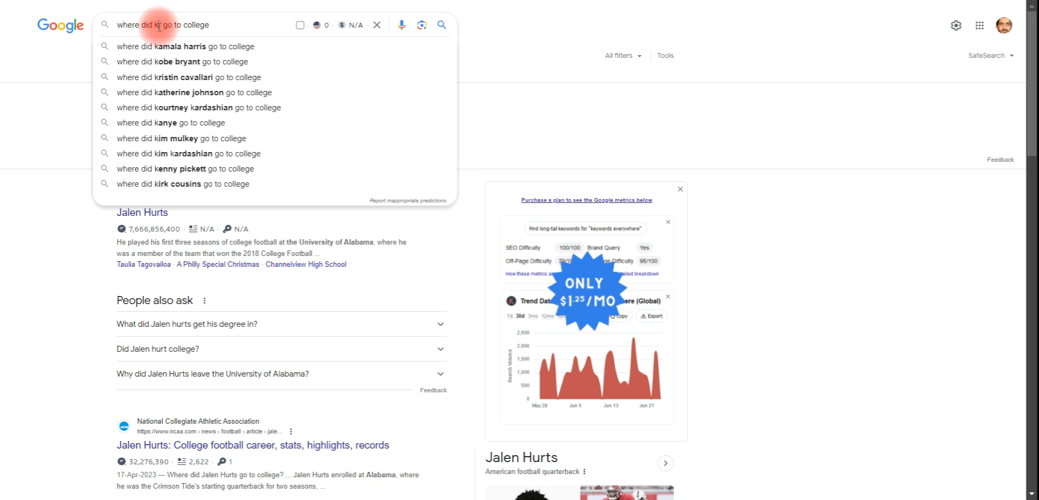
Step: Search Google for the suggestion "where did lamar jackson go to college" under the letter l, and highlight the answer's university name
{"action": "key", "text": "BackSpace"}
{"action": "type", "text": "l"}
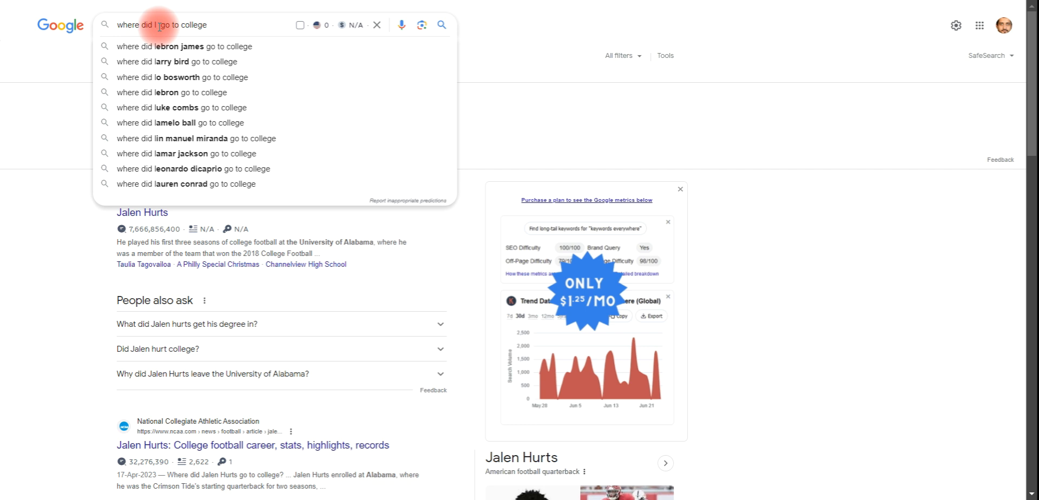
{"action": "left_click", "coordinate": [234, 154]}
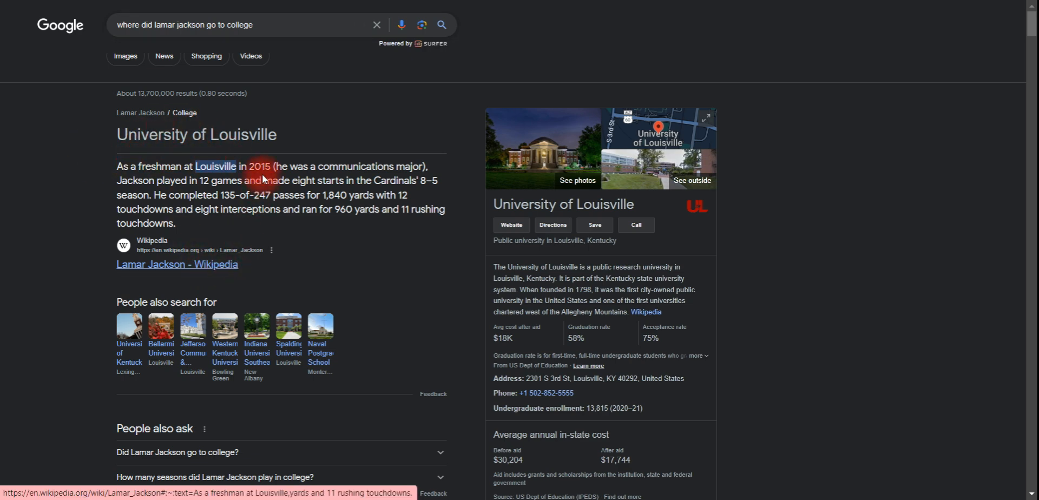
{"action": "left_click_drag", "start_coordinate": [278, 138], "coordinate": [122, 134]}
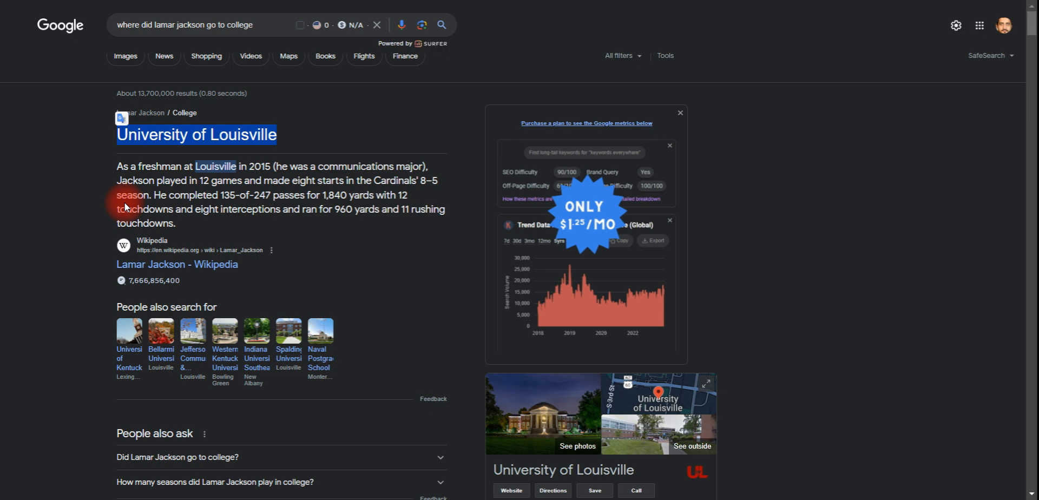
Step: Copy the Google search phrase, run a NEURONwriter query for "where did lamar jackson go to college", and open its finished analysis
{"action": "left_click", "coordinate": [275, 29]}
{"action": "key", "text": "ctrl+a"}
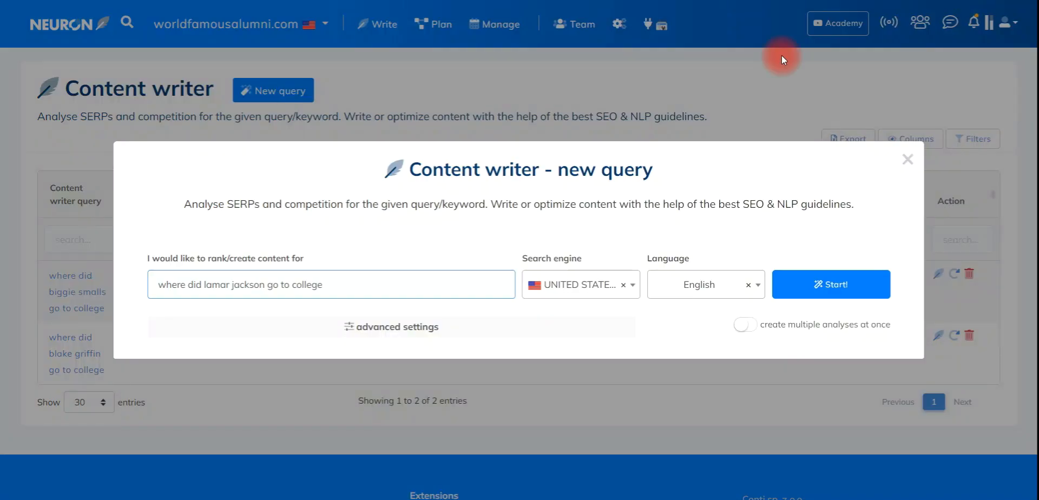
{"action": "left_click", "coordinate": [845, 290]}
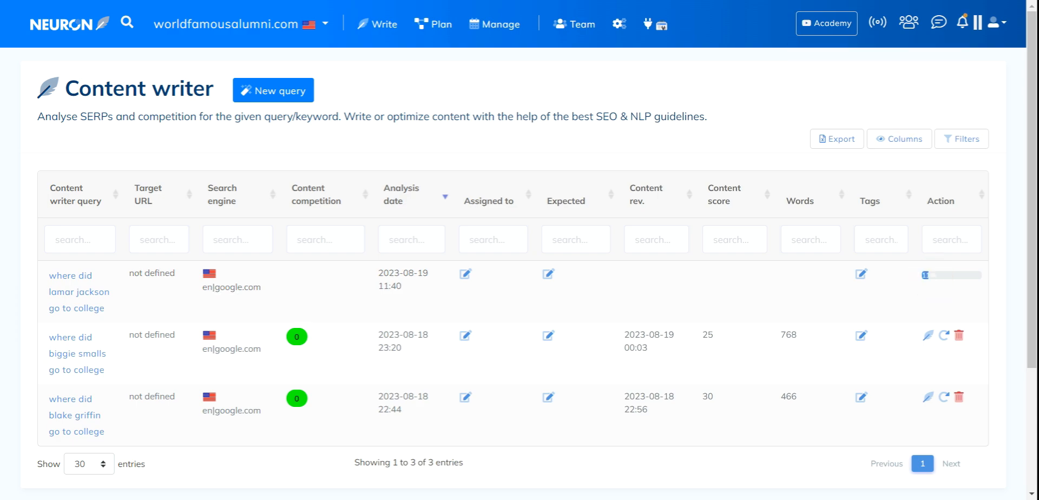
{"action": "left_click", "coordinate": [572, 172]}
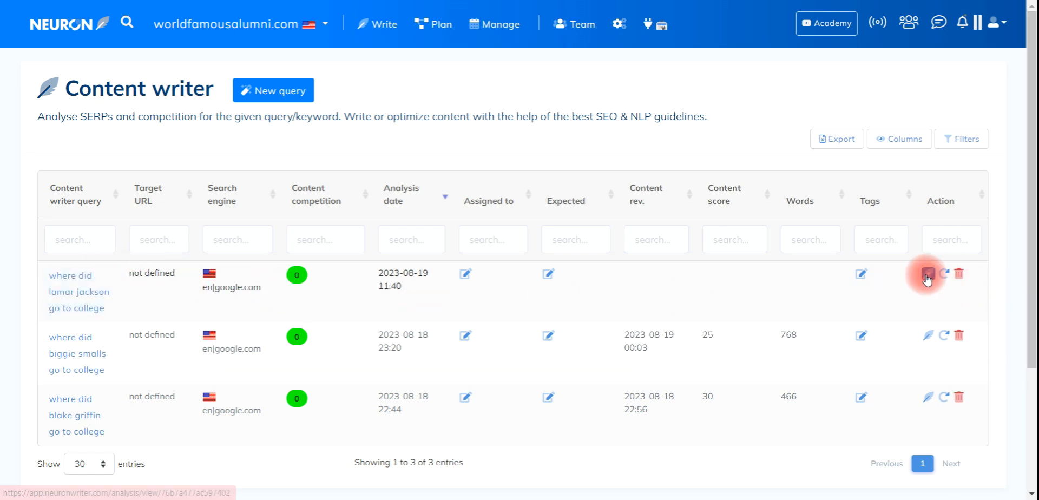
{"action": "left_click", "coordinate": [927, 274]}
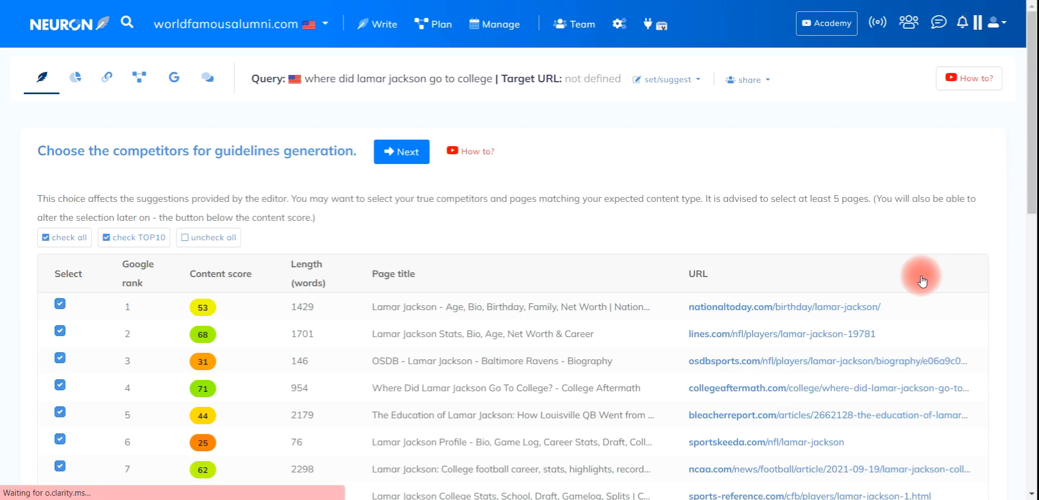
Step: Review the competitor pages offered for guidelines generation, including their selection, Google rank, content score and word length
{"action": "scroll", "coordinate": [464, 227], "scroll_direction": "down", "scroll_amount": 2}
{"action": "scroll", "coordinate": [460, 239], "scroll_direction": "up", "scroll_amount": 1}
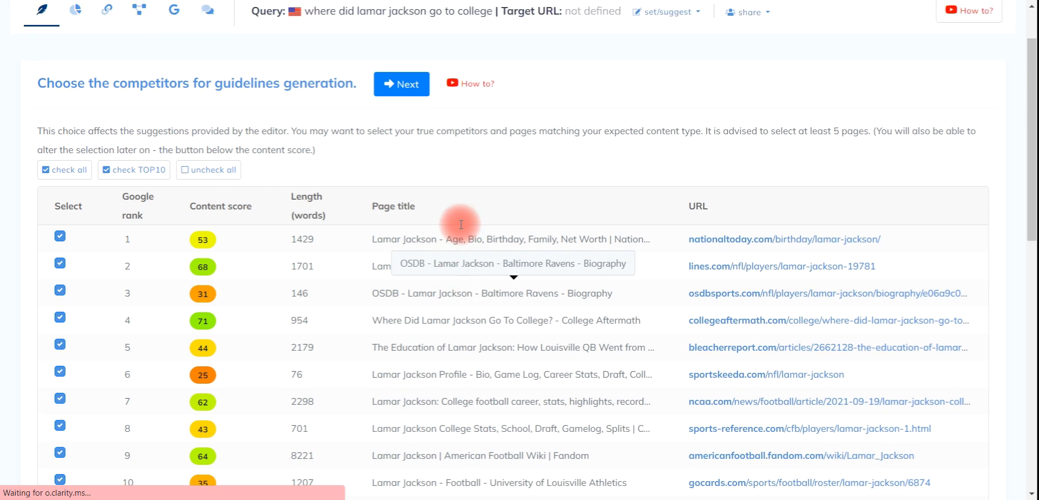
{"action": "scroll", "coordinate": [448, 233], "scroll_direction": "down", "scroll_amount": 4}
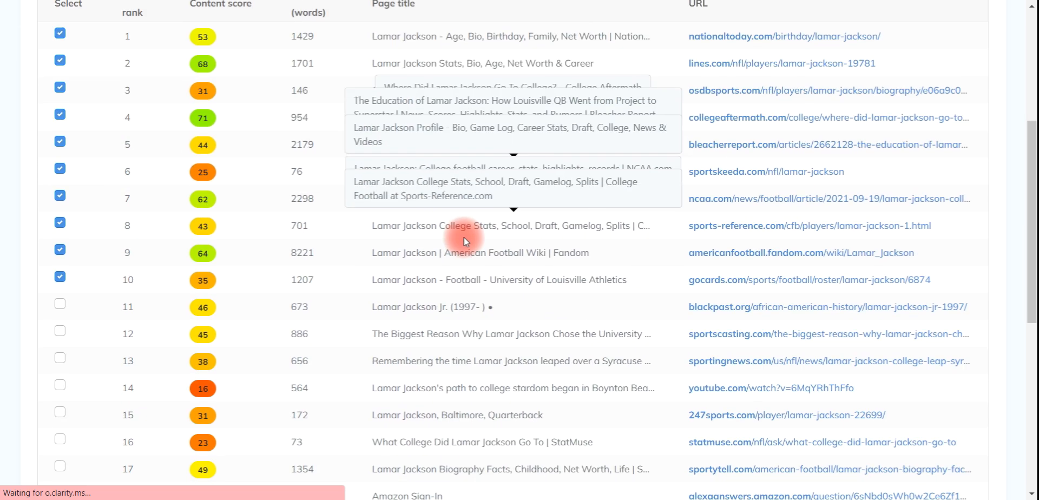
{"action": "scroll", "coordinate": [690, 319], "scroll_direction": "up", "scroll_amount": 3}
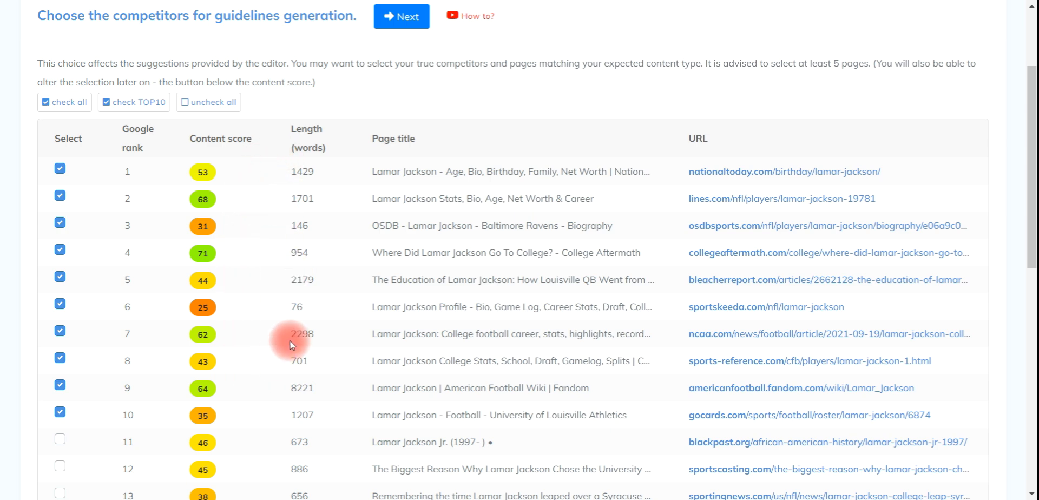
{"action": "scroll", "coordinate": [290, 340], "scroll_direction": "down", "scroll_amount": 1}
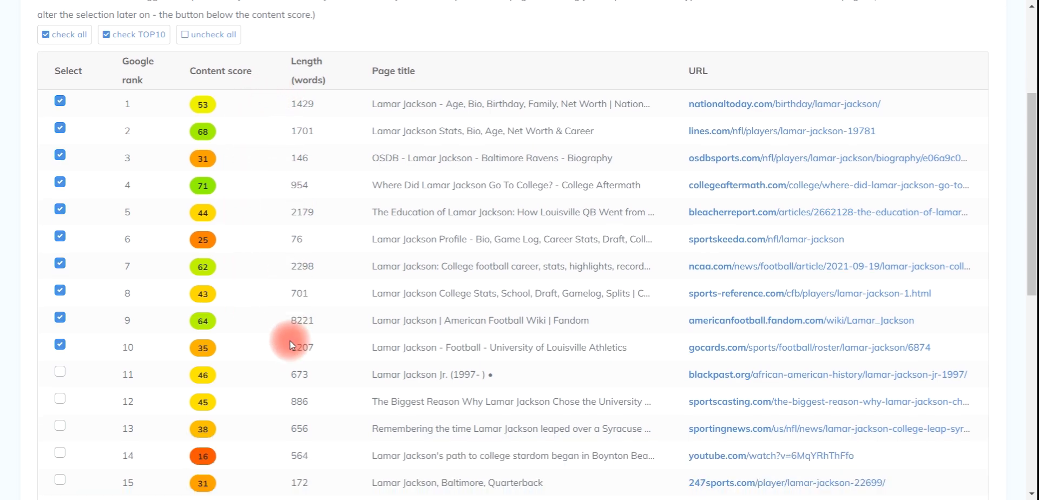
{"action": "scroll", "coordinate": [290, 340], "scroll_direction": "down", "scroll_amount": 4}
{"action": "scroll", "coordinate": [303, 366], "scroll_direction": "down", "scroll_amount": 5}
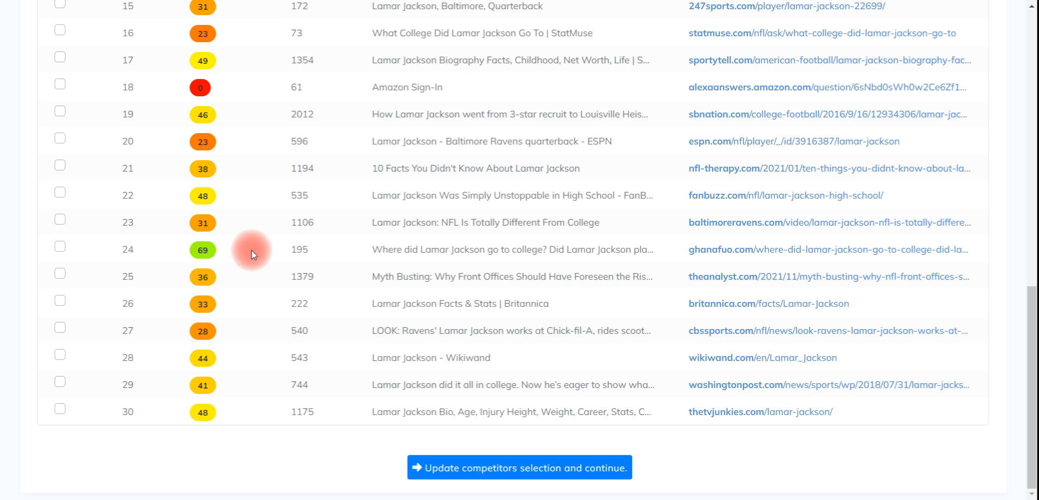
{"action": "scroll", "coordinate": [251, 250], "scroll_direction": "up", "scroll_amount": 3}
{"action": "scroll", "coordinate": [256, 391], "scroll_direction": "down", "scroll_amount": 1}
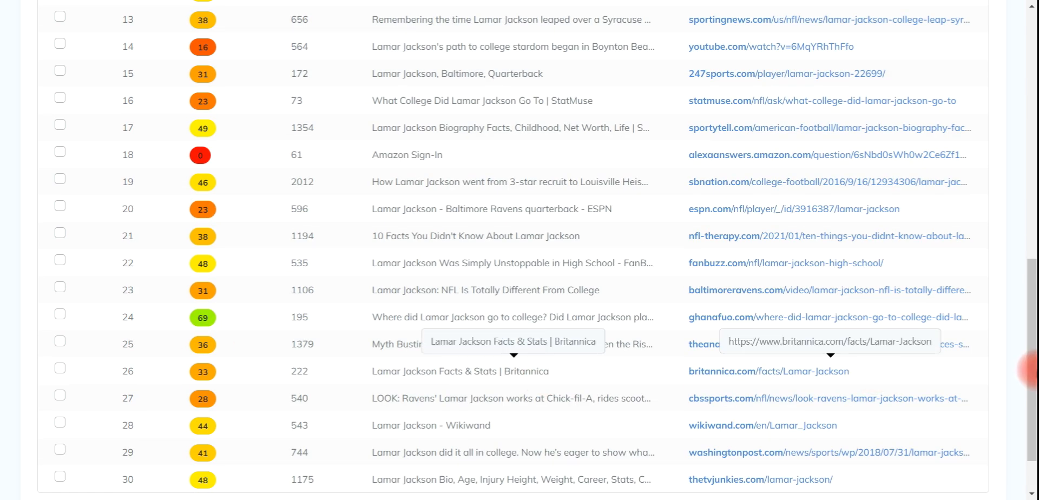
Step: Switch from the competitor list to the article outline and ChatGPT, and review the prompt's common questions and writing guidelines
{"action": "scroll", "coordinate": [271, 190], "scroll_direction": "up", "scroll_amount": 6}
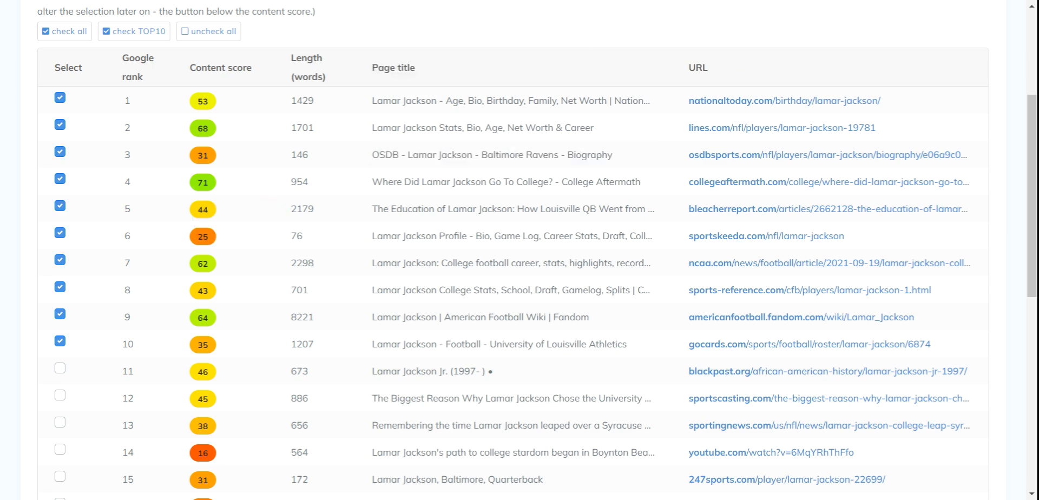
{"action": "left_click", "coordinate": [965, 0]}
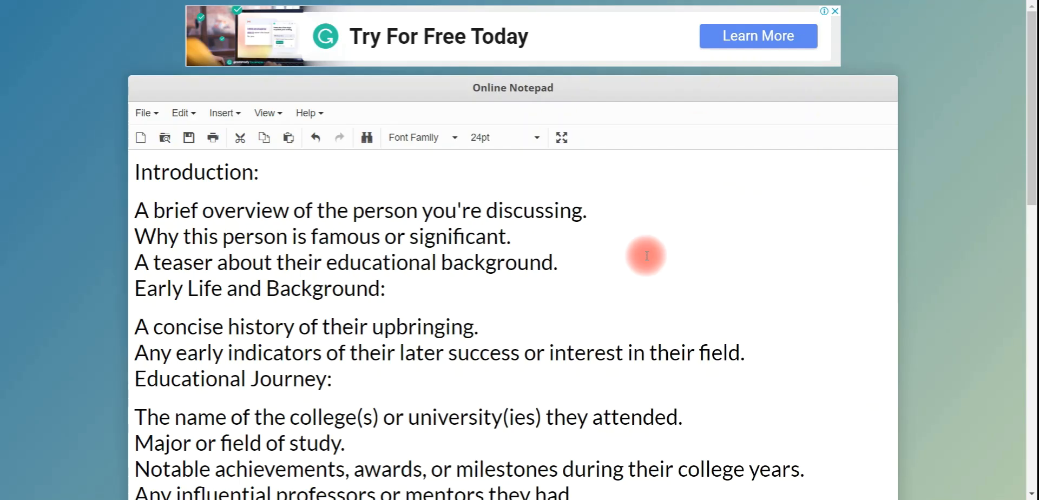
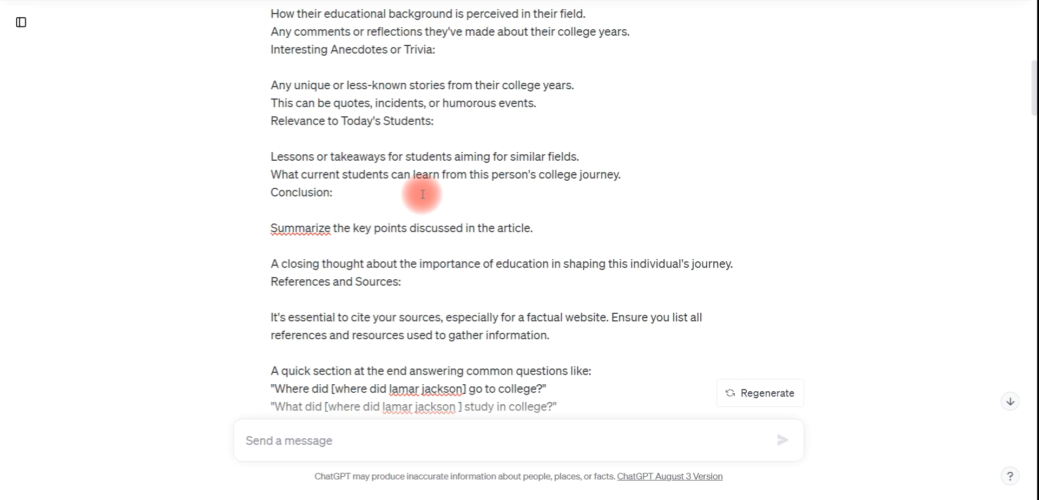
{"action": "scroll", "coordinate": [457, 212], "scroll_direction": "down", "scroll_amount": 3}
{"action": "scroll", "coordinate": [460, 210], "scroll_direction": "down", "scroll_amount": 1}
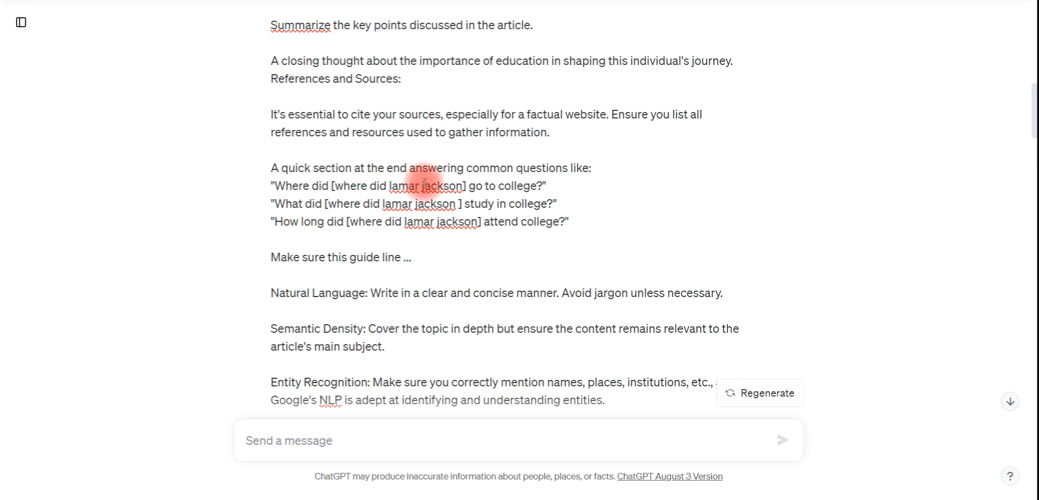
{"action": "scroll", "coordinate": [424, 182], "scroll_direction": "down", "scroll_amount": 1}
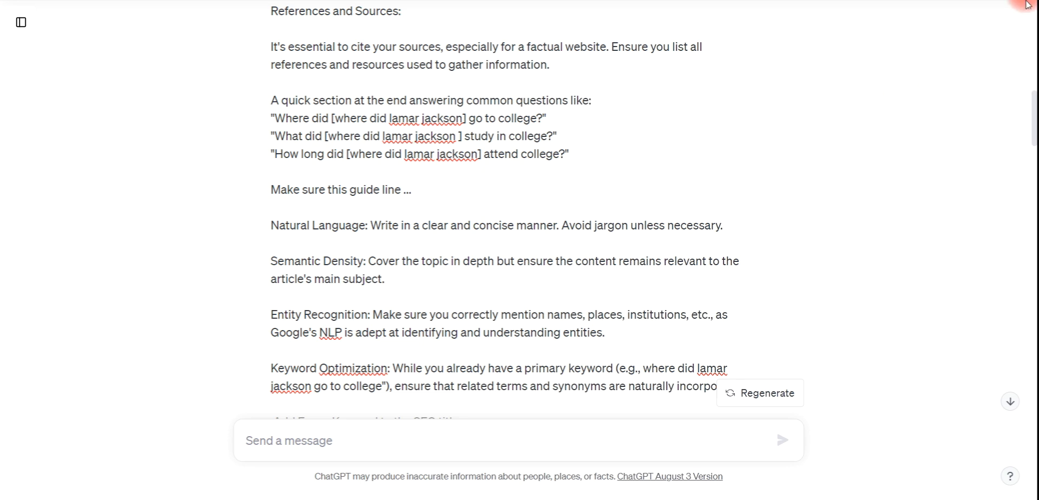
{"action": "double_click", "coordinate": [295, 261]}
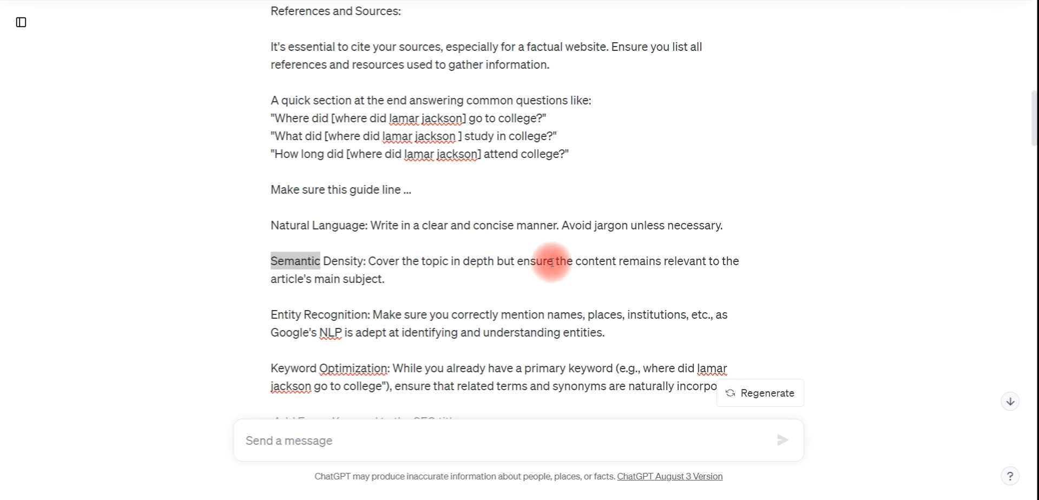
{"action": "left_click", "coordinate": [378, 293]}
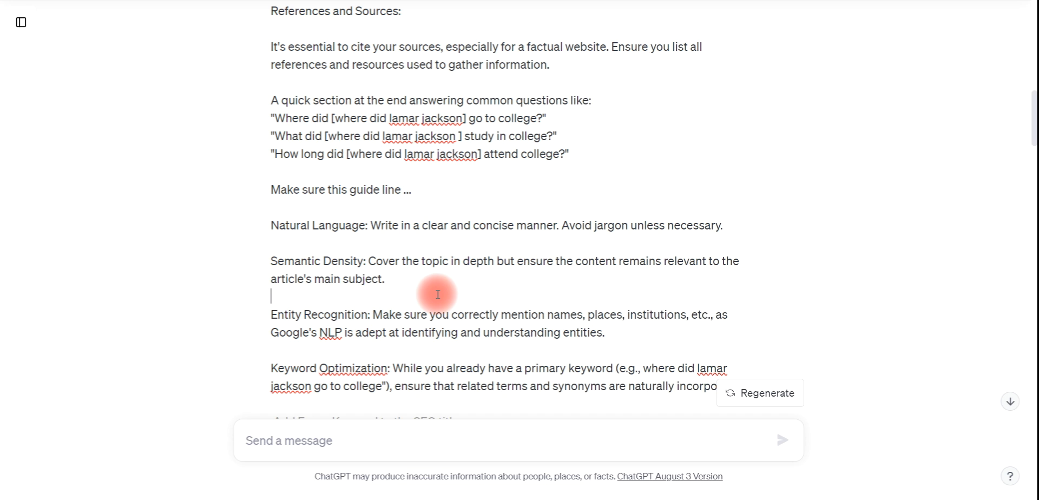
Step: Remove the redundant "where did" from inside the brackets of the three common questions in the ChatGPT prompt
{"action": "left_click_drag", "start_coordinate": [391, 118], "coordinate": [328, 136]}
{"action": "key", "text": "BackSpace"}
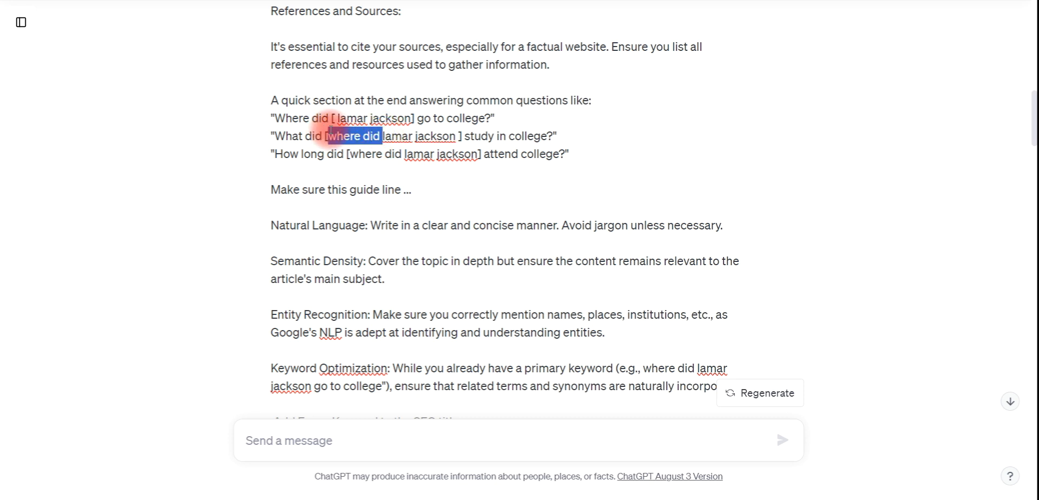
{"action": "key", "text": "BackSpace"}
{"action": "left_click_drag", "start_coordinate": [404, 154], "coordinate": [353, 154]}
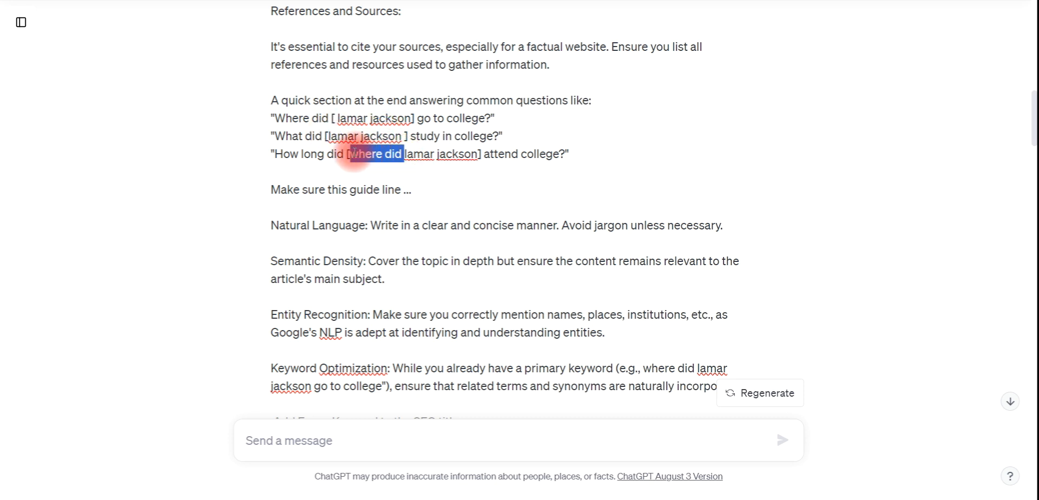
{"action": "key", "text": "BackSpace"}
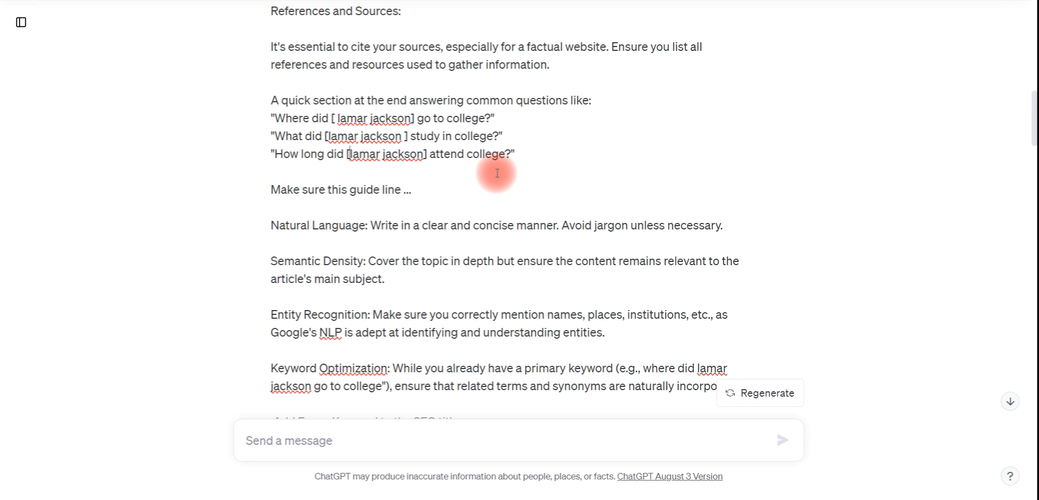
Step: Append "do you understand .. if you understand all things start with" plus a reply phrase acknowledging the author to the end of the prompt
{"action": "scroll", "coordinate": [509, 157], "scroll_direction": "down", "scroll_amount": 1}
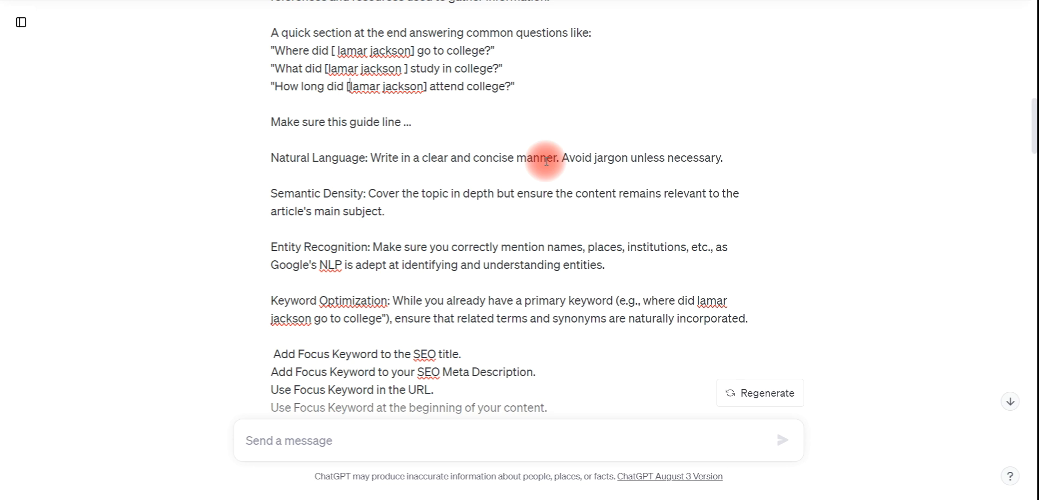
{"action": "scroll", "coordinate": [487, 168], "scroll_direction": "down", "scroll_amount": 2}
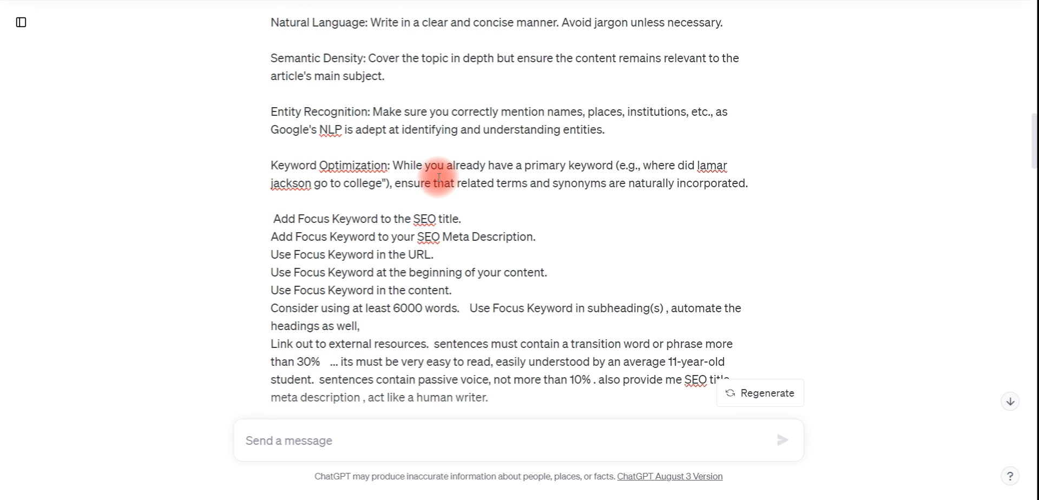
{"action": "scroll", "coordinate": [352, 200], "scroll_direction": "down", "scroll_amount": 1}
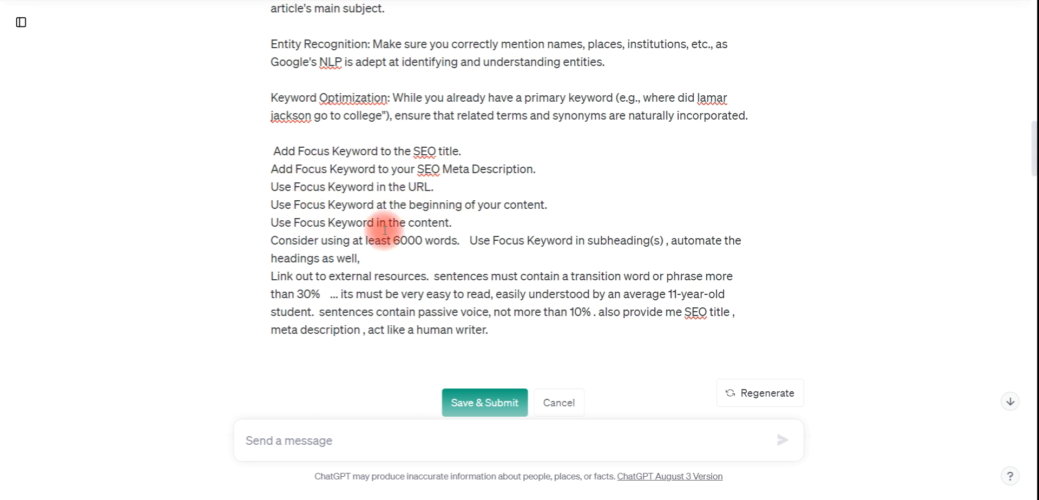
{"action": "left_click", "coordinate": [535, 330]}
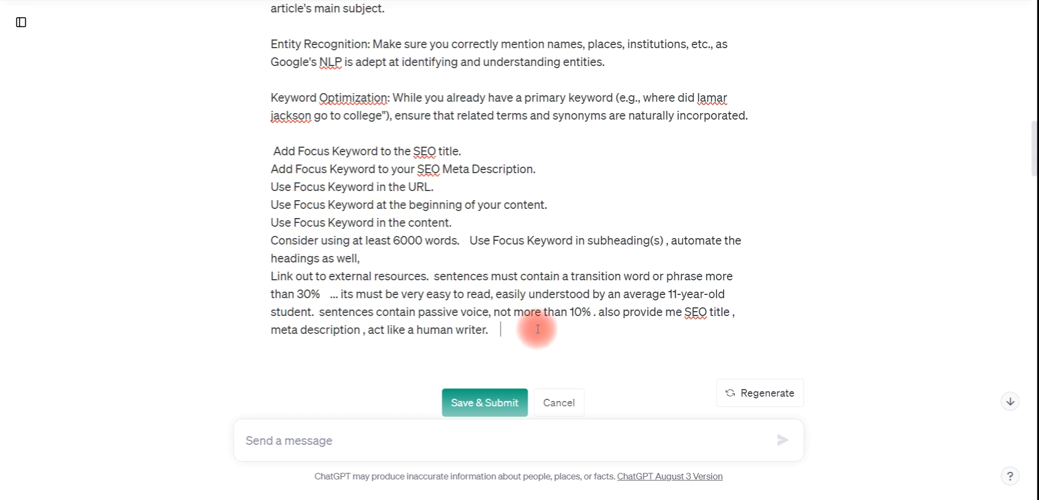
{"action": "type", "text": "start"}
{"action": "key", "text": "BackSpace"}
{"action": "type", "text": "do you unders"}
{"action": "type", "text": "tand .. if you underst"}
{"action": "type", "text": "and all things s"}
{"action": "type", "text": "tart with "}
{"action": "type", "text": "yes Sultan i"}
{"action": "type", "text": " understand my b"}
{"action": "type", "text": "oss"}
{"action": "key", "text": "ctrl+z"}
{"action": "key", "text": "ctrl+y"}
{"action": "left_click", "coordinate": [538, 351]}
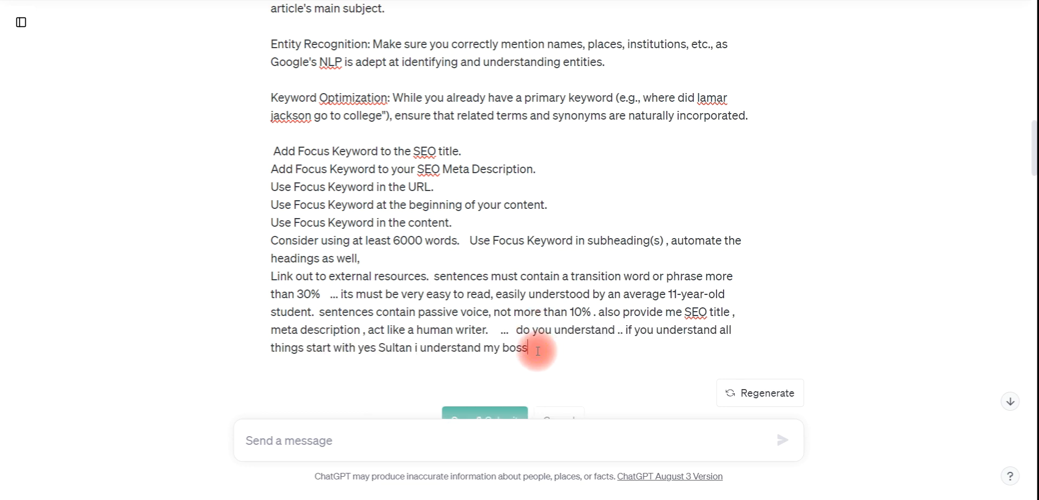
Step: Enclose the requested acknowledgement phrase in quotation marks and submit the edited prompt
{"action": "type", "text": "\""}
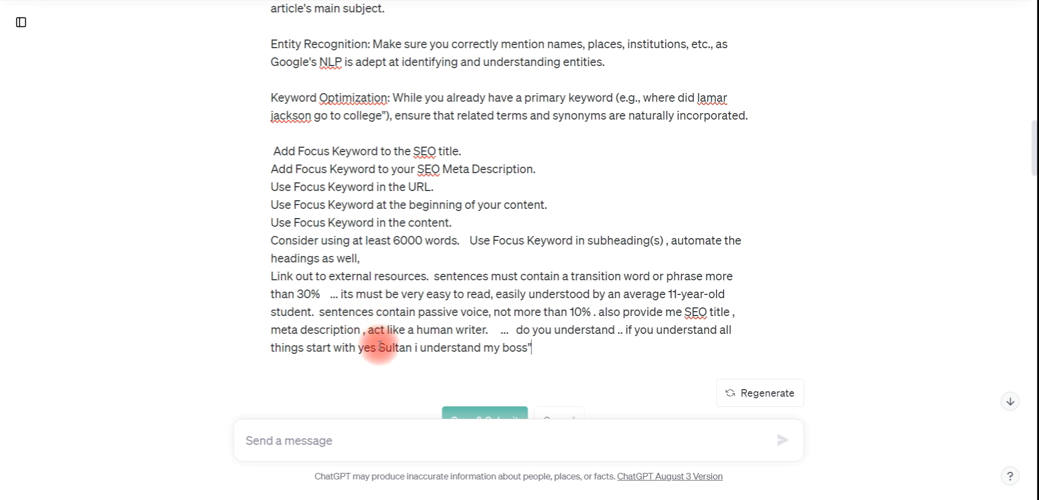
{"action": "left_click", "coordinate": [358, 348]}
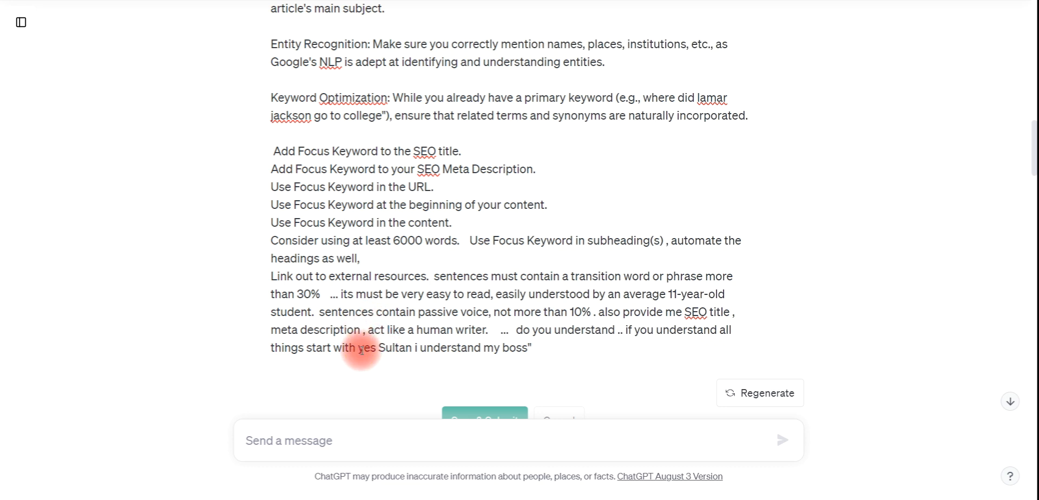
{"action": "type", "text": "\""}
{"action": "scroll", "coordinate": [541, 317], "scroll_direction": "down", "scroll_amount": 3}
{"action": "left_click", "coordinate": [478, 292]}
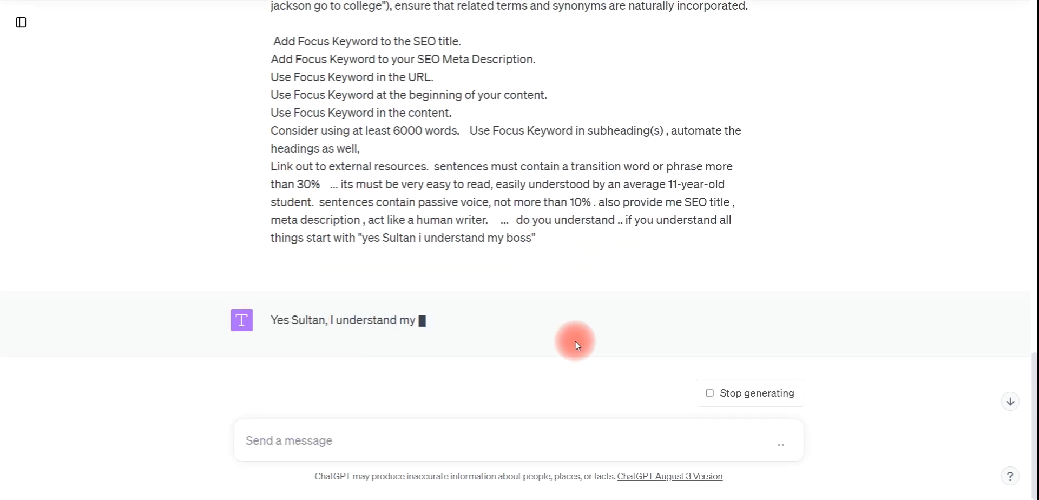
Step: Review the generated reply and copy its SEO title without the quotation marks
{"action": "scroll", "coordinate": [419, 308], "scroll_direction": "up", "scroll_amount": 1}
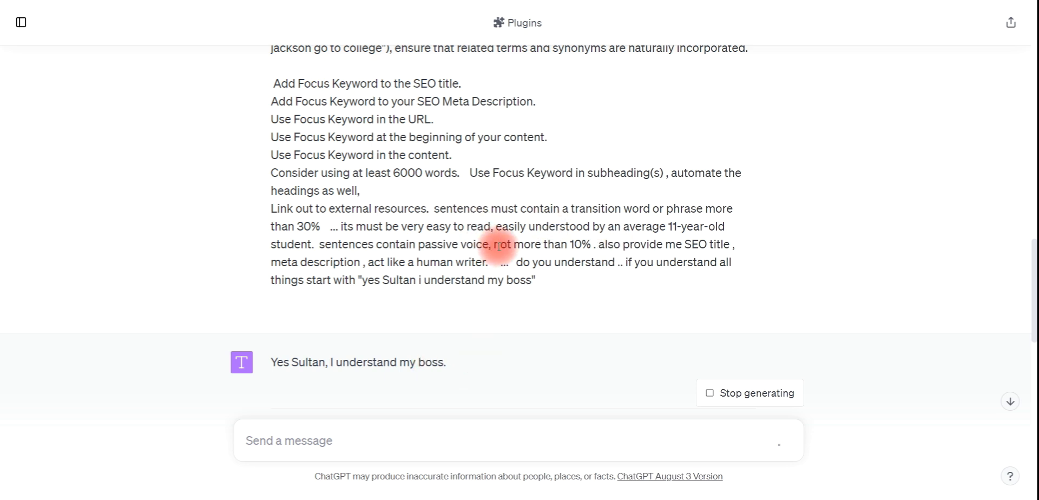
{"action": "scroll", "coordinate": [510, 251], "scroll_direction": "down", "scroll_amount": 2}
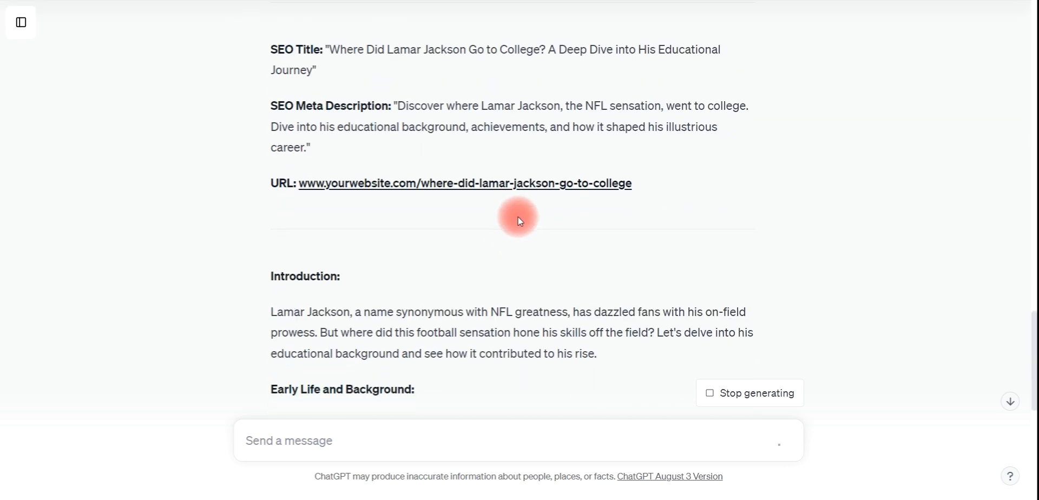
{"action": "scroll", "coordinate": [485, 222], "scroll_direction": "up", "scroll_amount": 1}
{"action": "scroll", "coordinate": [485, 222], "scroll_direction": "up", "scroll_amount": 2}
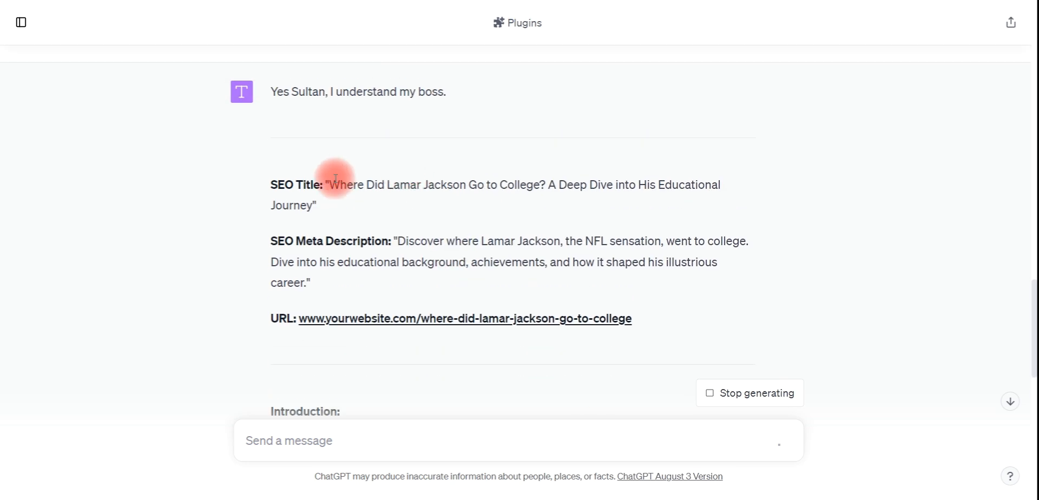
{"action": "left_click_drag", "start_coordinate": [330, 184], "coordinate": [313, 205]}
{"action": "key", "text": "ctrl+c"}
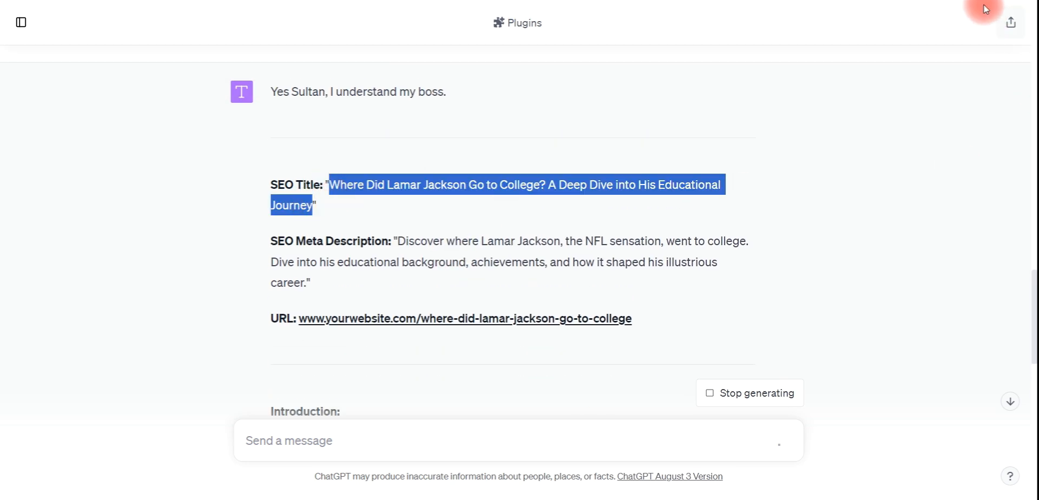
Step: Return to NEURONwriter, continue to the content editor with the top 10 competitors selected, and show the AI-writing templates
{"action": "left_click", "coordinate": [962, 0]}
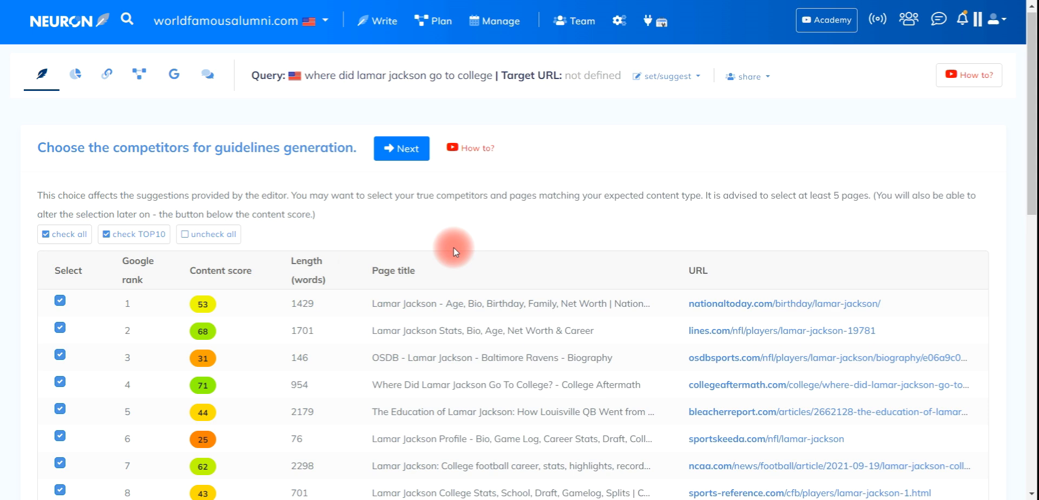
{"action": "scroll", "coordinate": [454, 247], "scroll_direction": "down", "scroll_amount": 4}
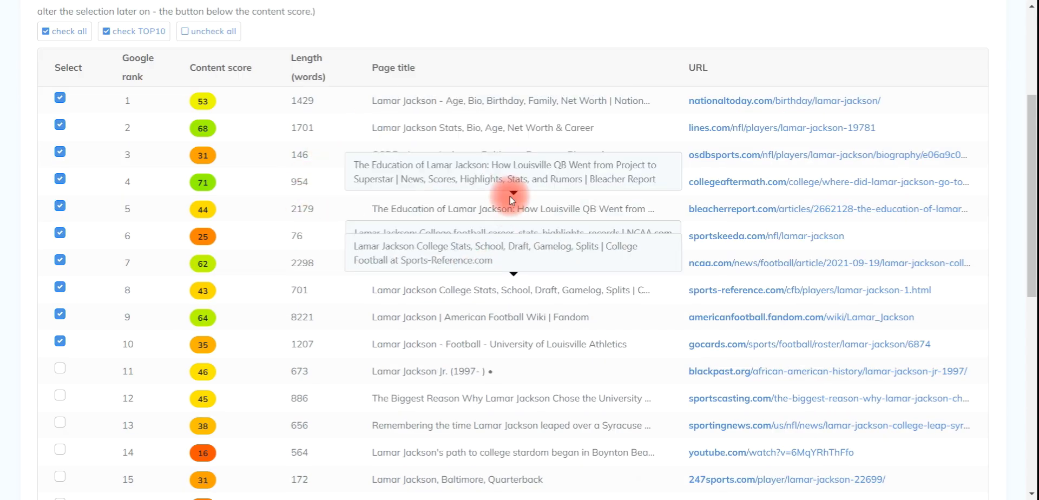
{"action": "scroll", "coordinate": [351, 212], "scroll_direction": "up", "scroll_amount": 1}
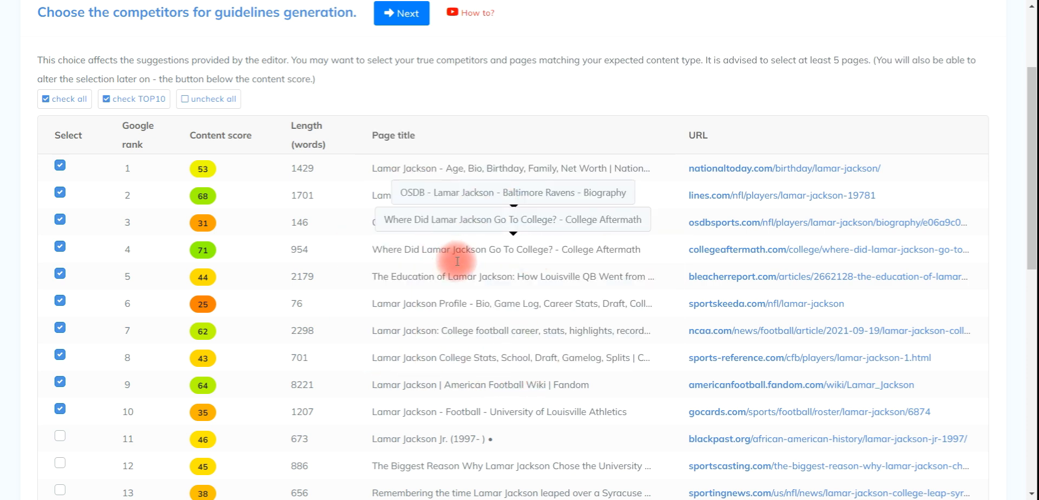
{"action": "scroll", "coordinate": [474, 280], "scroll_direction": "up", "scroll_amount": 3}
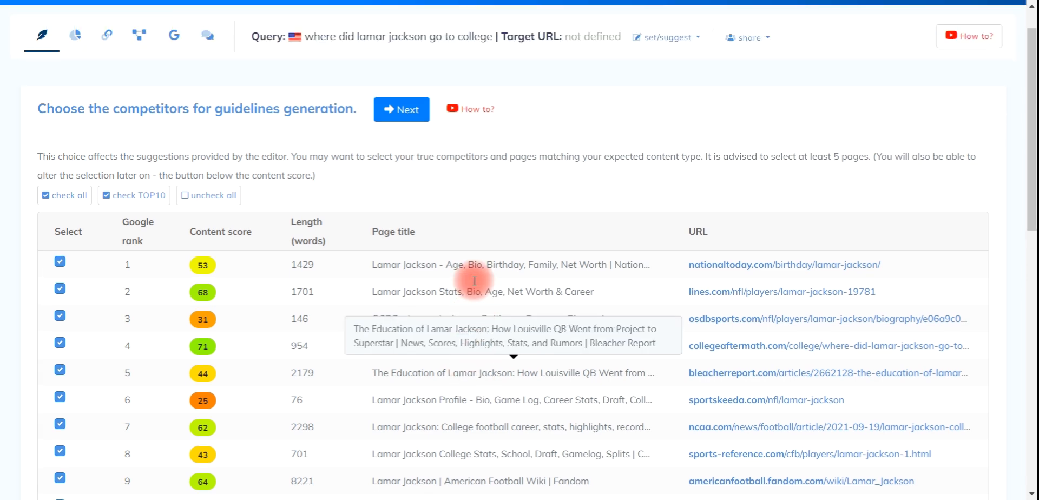
{"action": "left_click", "coordinate": [404, 157]}
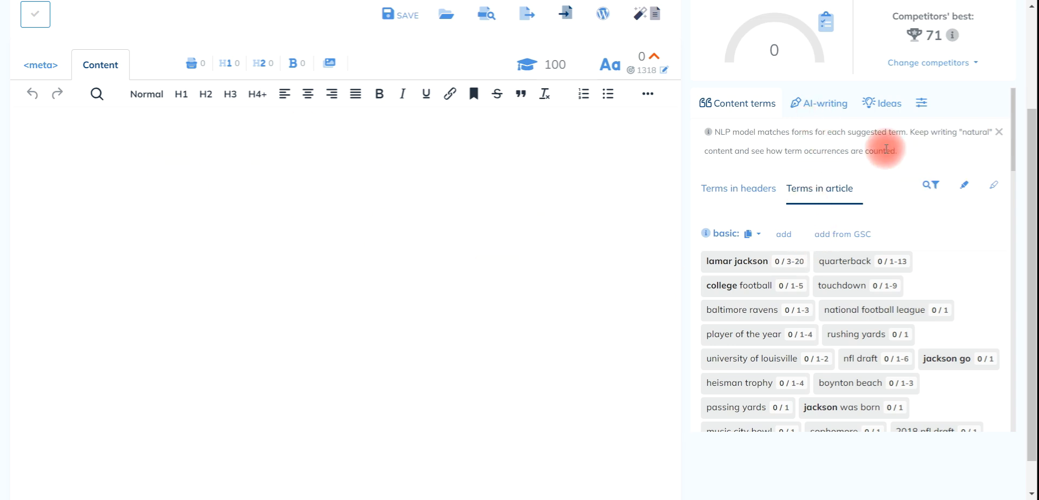
{"action": "left_click", "coordinate": [818, 103]}
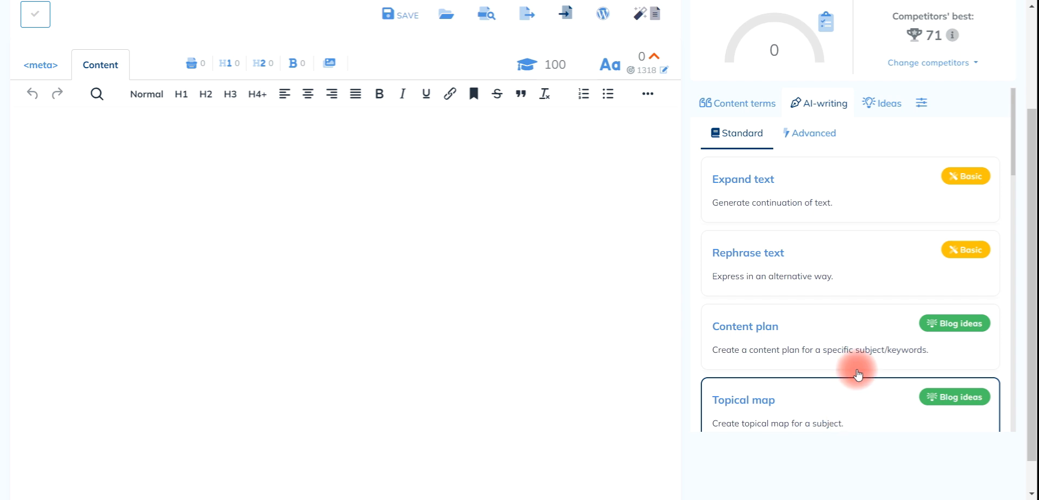
Step: Set the meta title to "Where Did Lamar Jackson Go to College? A Deep Dive into His Educational Journey" and add the generated meta description
{"action": "left_click", "coordinate": [63, 72]}
{"action": "left_click", "coordinate": [286, 144]}
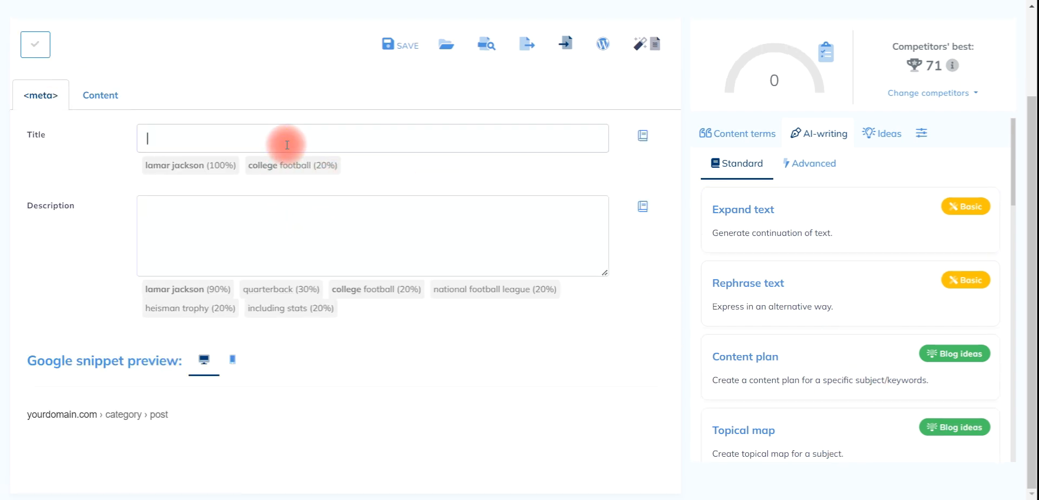
{"action": "key", "text": "ctrl+v"}
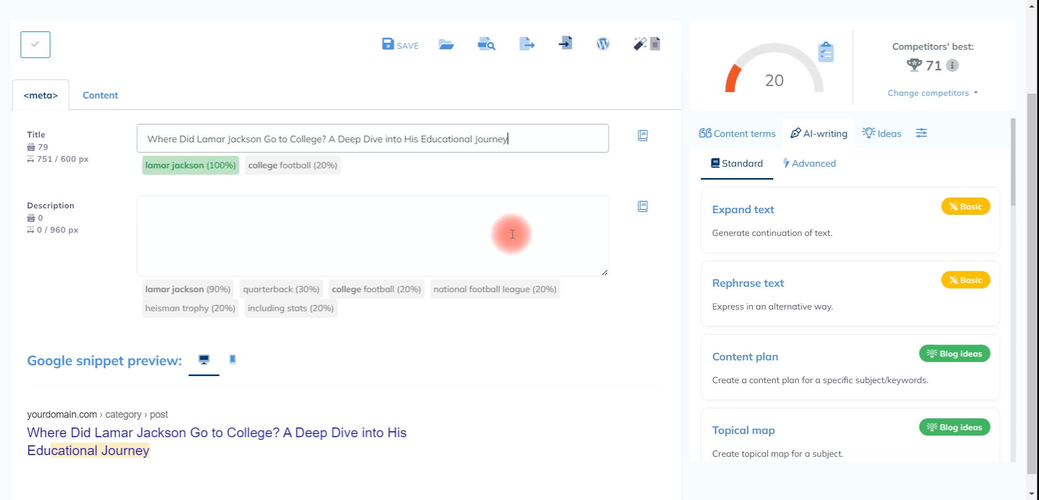
{"action": "key", "text": "Tab"}
{"action": "type", "text": "Discover where Lamar Jackson, the NFL sensation, went to college. Dive into his educational background, achievements, and how it shaped his illustrious career."}
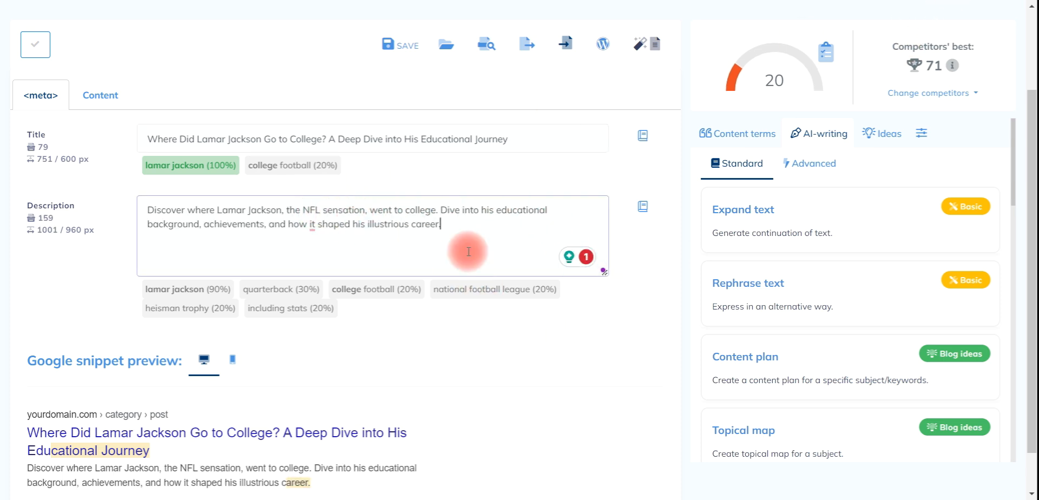
Step: Show the empty article content in NEURONwriter, and copy ChatGPT's expanded article from the introduction paragraph through the common questions
{"action": "left_click", "coordinate": [114, 98]}
{"action": "key", "text": "ctrl+Tab"}
{"action": "scroll", "coordinate": [502, 183], "scroll_direction": "up", "scroll_amount": 4}
{"action": "scroll", "coordinate": [504, 184], "scroll_direction": "up", "scroll_amount": 2}
{"action": "scroll", "coordinate": [504, 184], "scroll_direction": "down", "scroll_amount": 2}
{"action": "scroll", "coordinate": [503, 184], "scroll_direction": "up", "scroll_amount": 5}
{"action": "scroll", "coordinate": [503, 184], "scroll_direction": "down", "scroll_amount": 5}
{"action": "scroll", "coordinate": [503, 184], "scroll_direction": "down", "scroll_amount": 6}
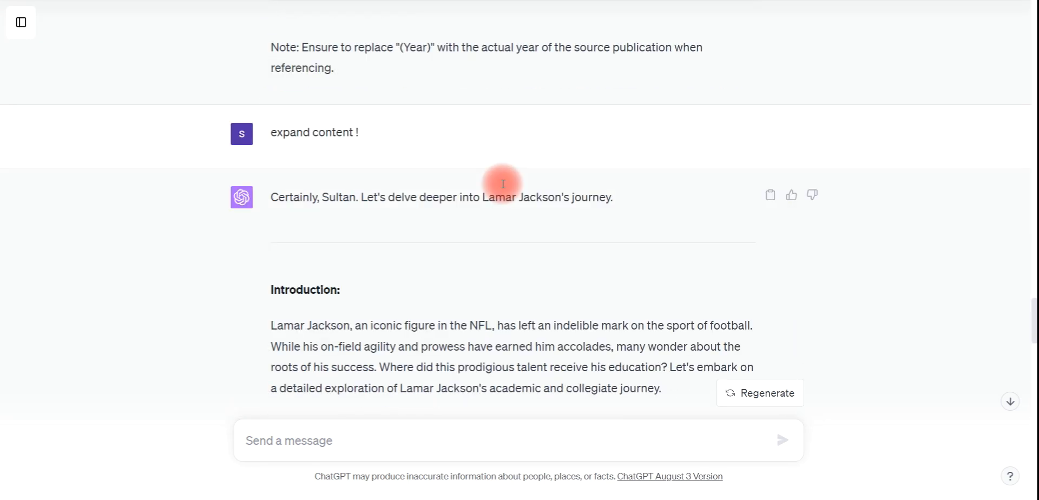
{"action": "scroll", "coordinate": [471, 184], "scroll_direction": "down", "scroll_amount": 1}
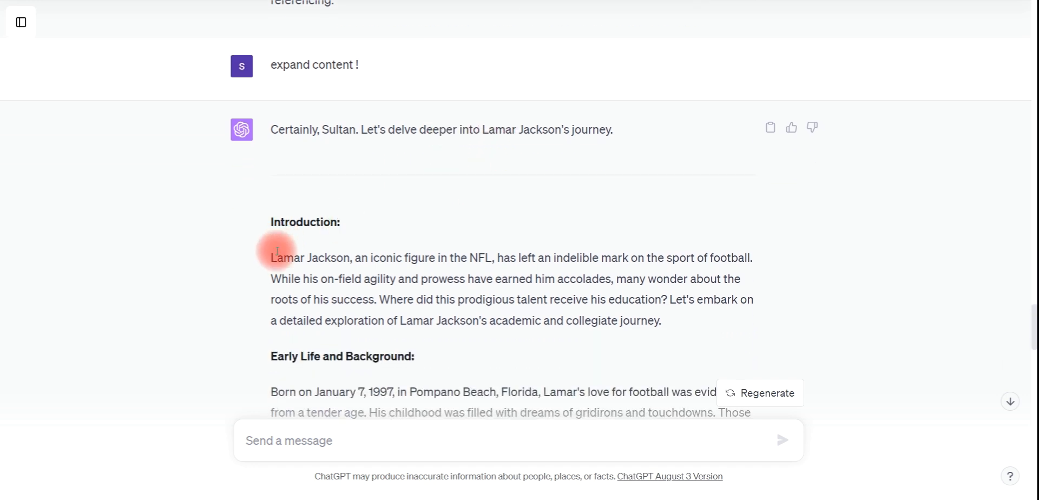
{"action": "left_click_drag", "start_coordinate": [271, 256], "coordinate": [564, 295]}
{"action": "scroll", "coordinate": [564, 294], "scroll_direction": "down", "scroll_amount": 10}
{"action": "scroll", "coordinate": [564, 294], "scroll_direction": "down", "scroll_amount": 9}
{"action": "scroll", "coordinate": [564, 295], "scroll_direction": "down", "scroll_amount": 4}
{"action": "left_click_drag", "start_coordinate": [563, 294], "coordinate": [546, 232]}
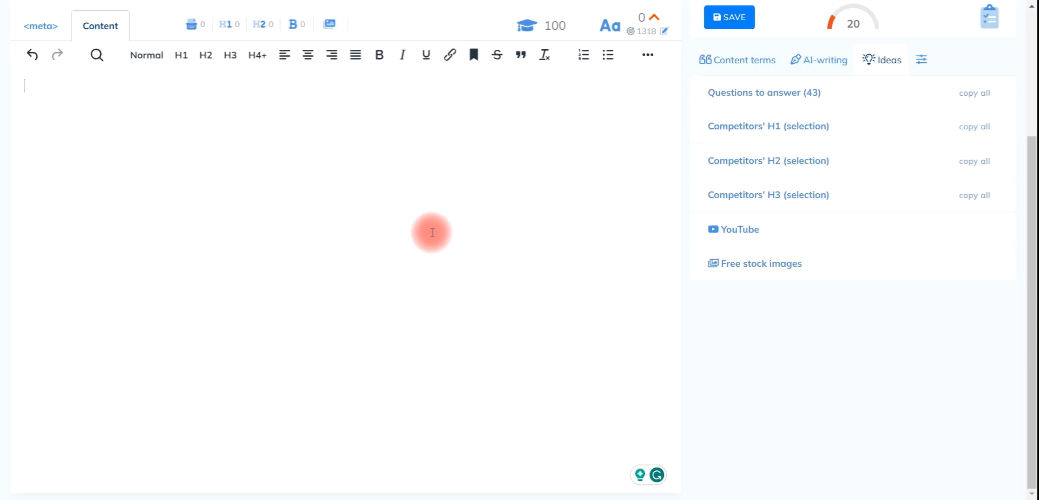
Step: Paste the expanded article into the NEURONwriter content editor and check it through to the common questions
{"action": "key", "text": "ctrl+v"}
{"action": "scroll", "coordinate": [440, 244], "scroll_direction": "down", "scroll_amount": 5}
{"action": "scroll", "coordinate": [441, 246], "scroll_direction": "down", "scroll_amount": 10}
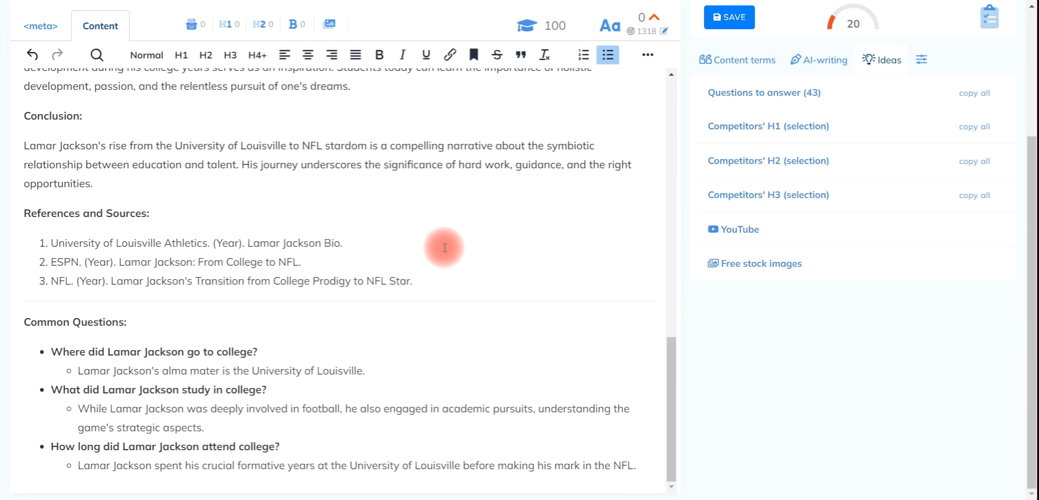
Step: Review the pasted article from its introduction to the common questions, together with its content score and word count
{"action": "scroll", "coordinate": [445, 248], "scroll_direction": "up", "scroll_amount": 9}
{"action": "scroll", "coordinate": [445, 248], "scroll_direction": "up", "scroll_amount": 5}
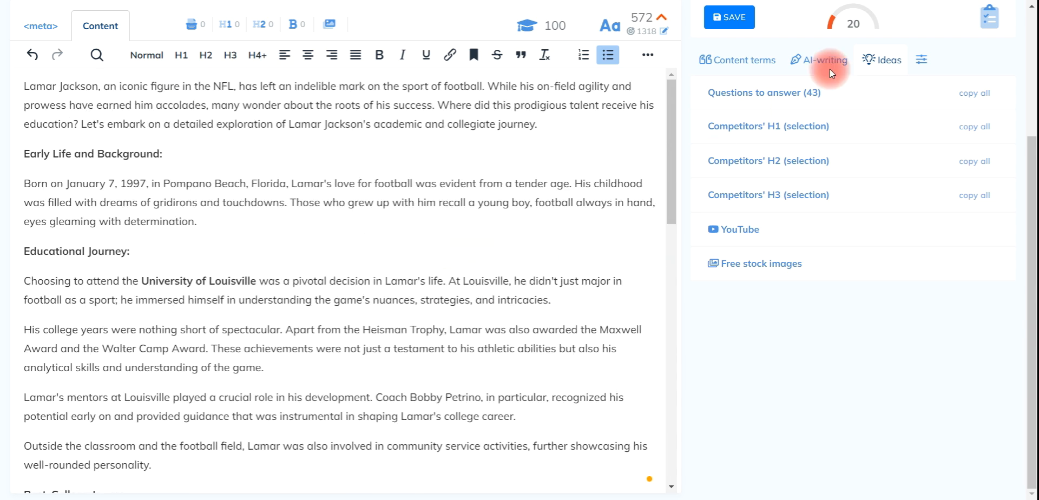
{"action": "scroll", "coordinate": [726, 226], "scroll_direction": "up", "scroll_amount": 3}
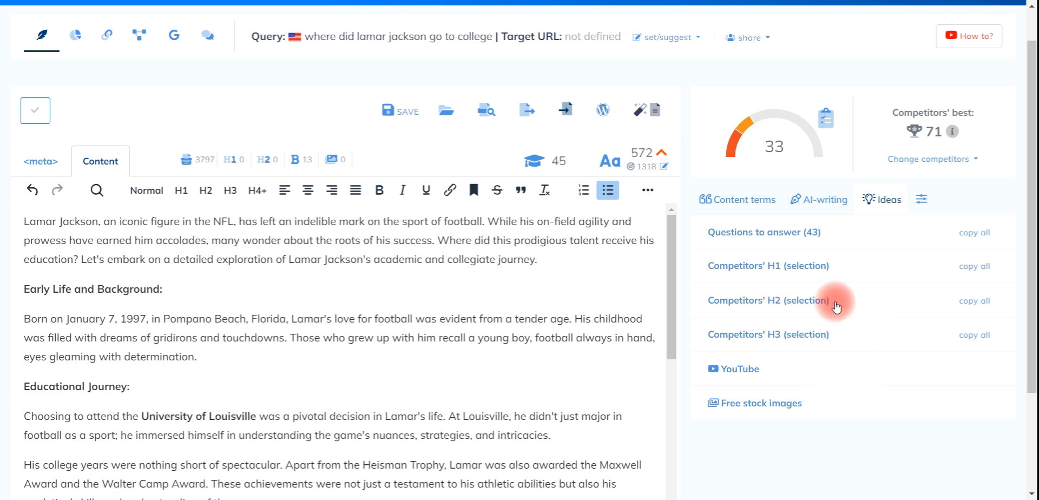
{"action": "scroll", "coordinate": [758, 287], "scroll_direction": "down", "scroll_amount": 1}
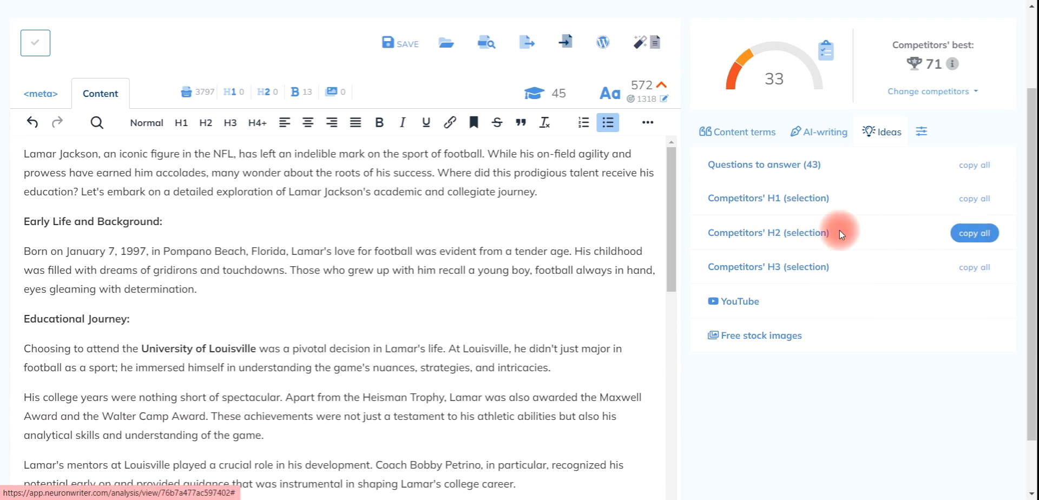
{"action": "scroll", "coordinate": [505, 242], "scroll_direction": "down", "scroll_amount": 10}
{"action": "scroll", "coordinate": [505, 241], "scroll_direction": "down", "scroll_amount": 3}
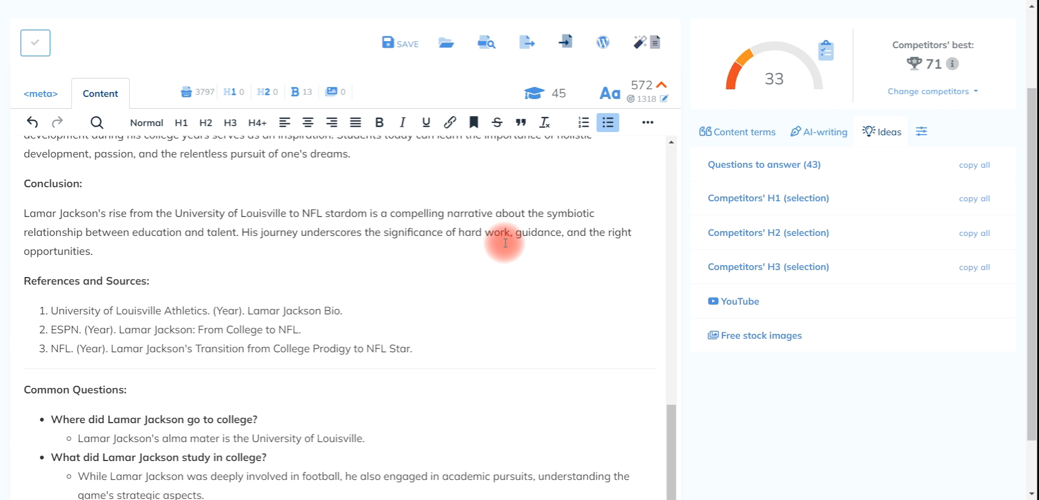
{"action": "scroll", "coordinate": [431, 285], "scroll_direction": "down", "scroll_amount": 2}
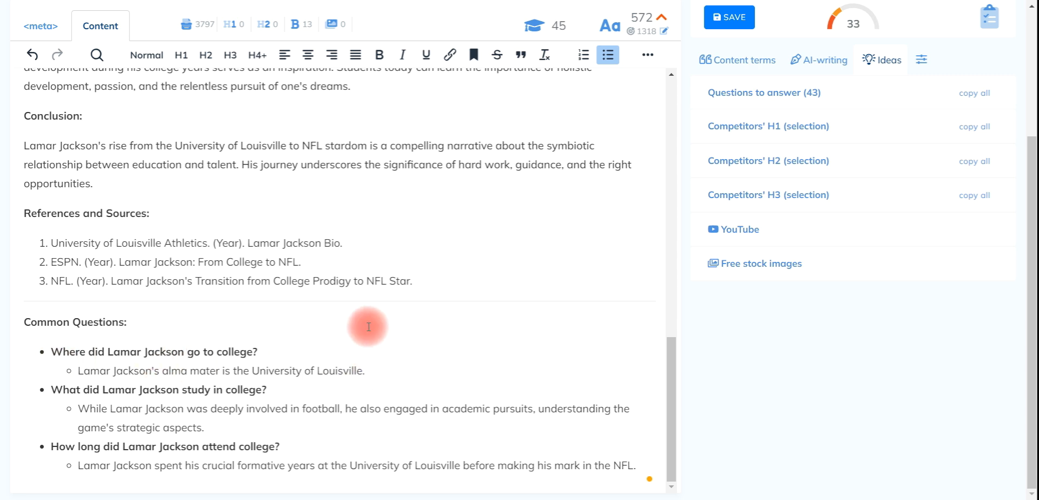
{"action": "scroll", "coordinate": [385, 281], "scroll_direction": "up", "scroll_amount": 5}
{"action": "scroll", "coordinate": [385, 289], "scroll_direction": "down", "scroll_amount": 5}
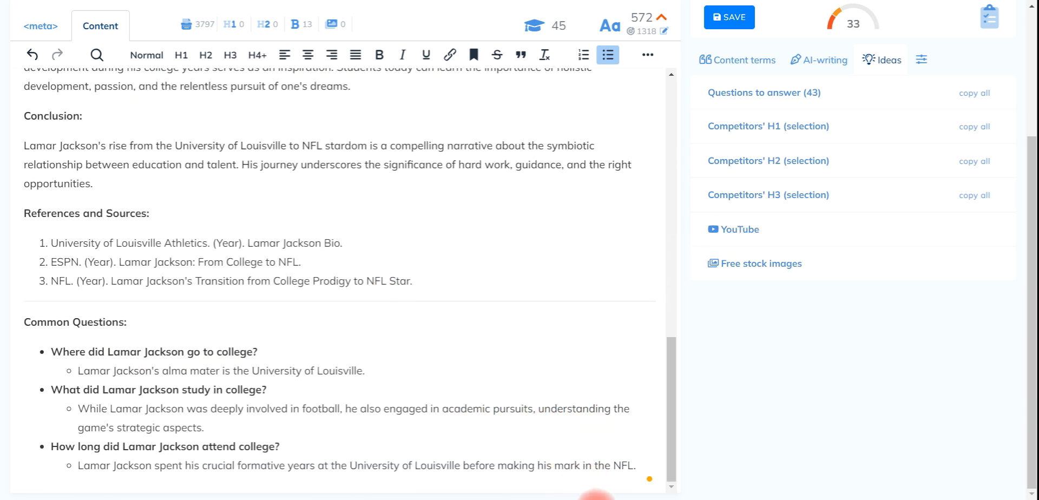
Step: Switch to ChatGPT and send the prompt "use these words in content" followed by the copied list of competitors' H2 headings in quotes
{"action": "mouse_move", "coordinate": [595, 497]}
{"action": "left_click", "coordinate": [530, 456]}
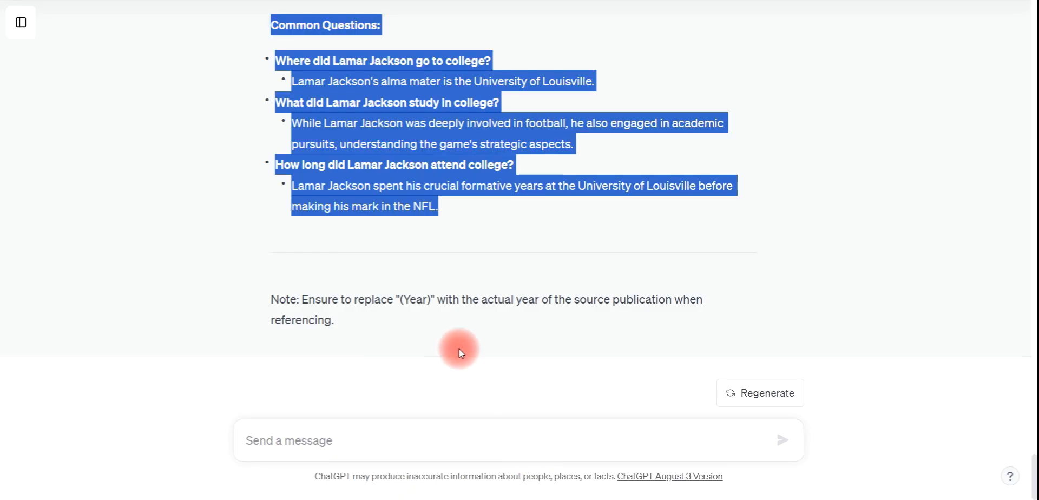
{"action": "left_click", "coordinate": [453, 431]}
{"action": "type", "text": "a"}
{"action": "key", "text": "BackSpace"}
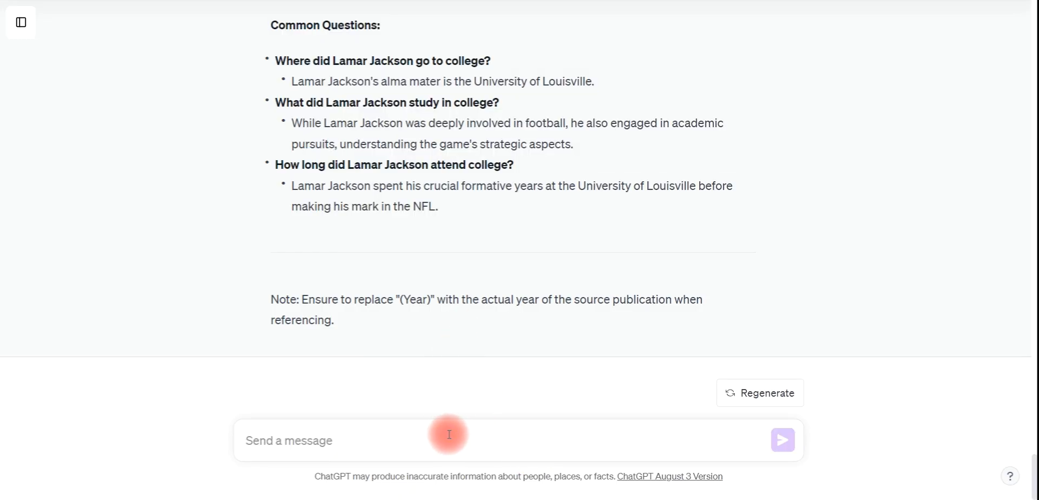
{"action": "type", "text": "use thexse"}
{"action": "key", "text": "BackSpace"}
{"action": "key", "text": "BackSpace"}
{"action": "key", "text": "BackSpace"}
{"action": "type", "text": "se words"}
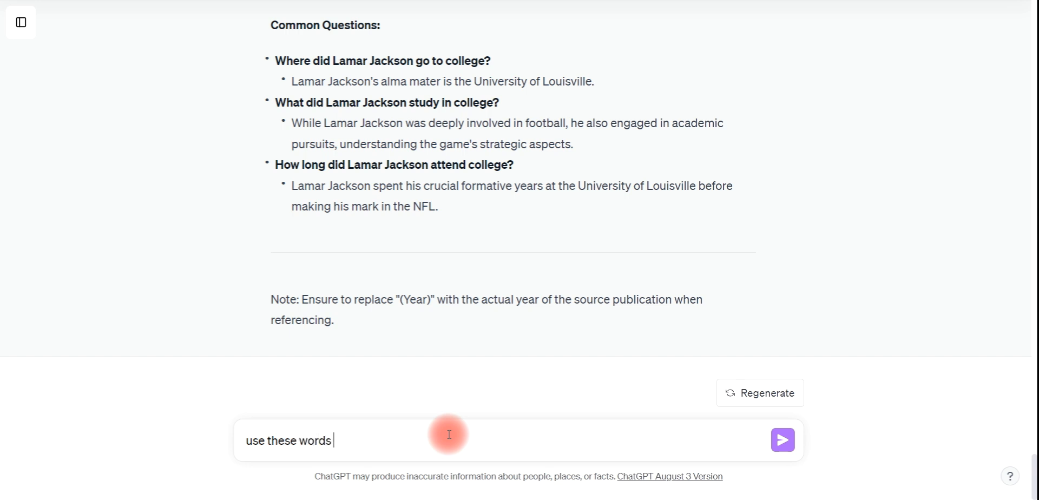
{"action": "type", "text": " in content"}
{"action": "type", "text": ":"}
{"action": "key", "text": "ctrl+v"}
{"action": "type", "text": "\""}
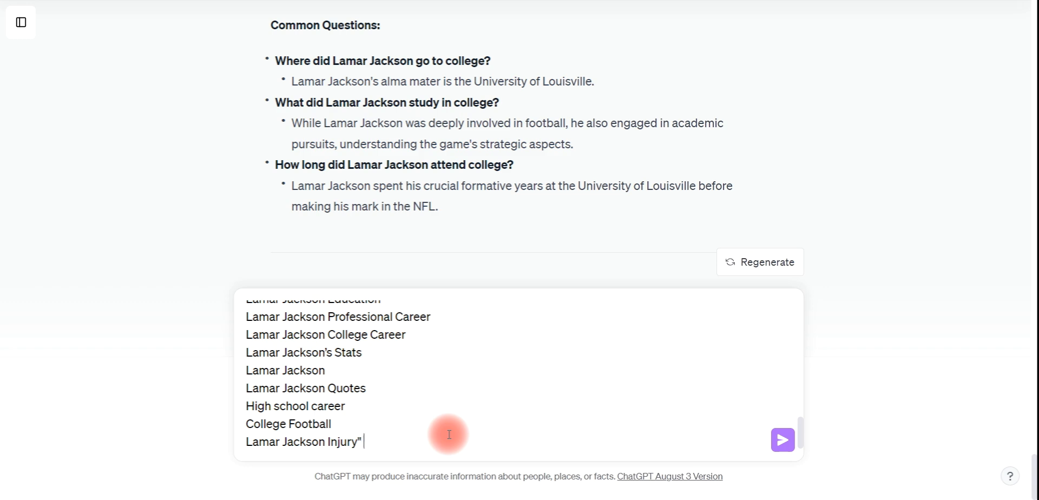
{"action": "left_click", "coordinate": [783, 441]}
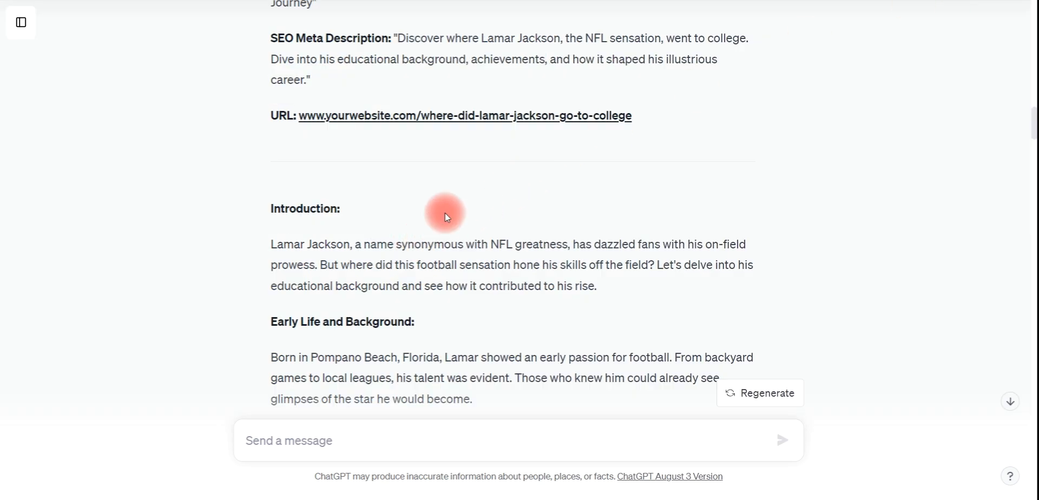
Step: Copy ChatGPT's original, unexpanded article from the introduction paragraph through the common questions and replace the NEURONwriter content with it
{"action": "scroll", "coordinate": [385, 189], "scroll_direction": "down", "scroll_amount": 2}
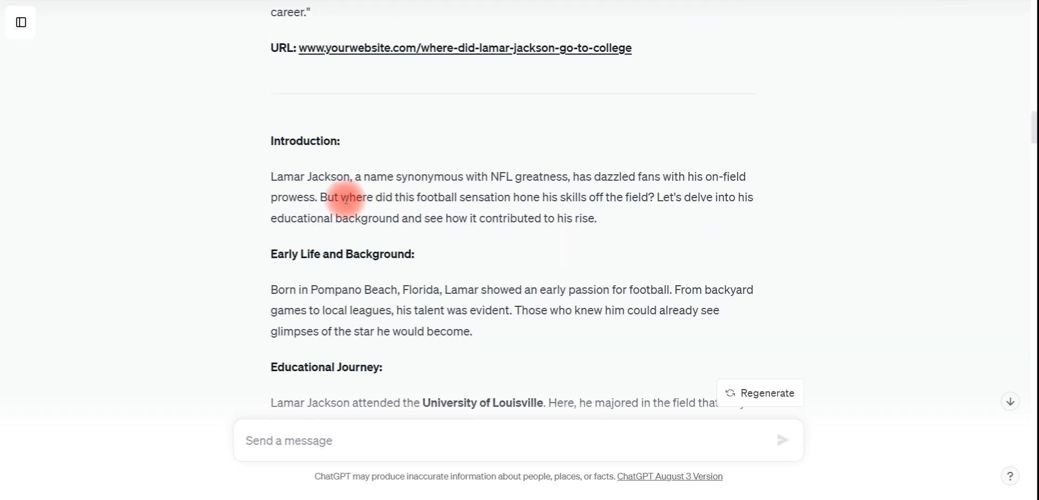
{"action": "left_click_drag", "start_coordinate": [268, 183], "coordinate": [596, 238]}
{"action": "scroll", "coordinate": [594, 240], "scroll_direction": "down", "scroll_amount": 15}
{"action": "scroll", "coordinate": [596, 239], "scroll_direction": "down", "scroll_amount": 8}
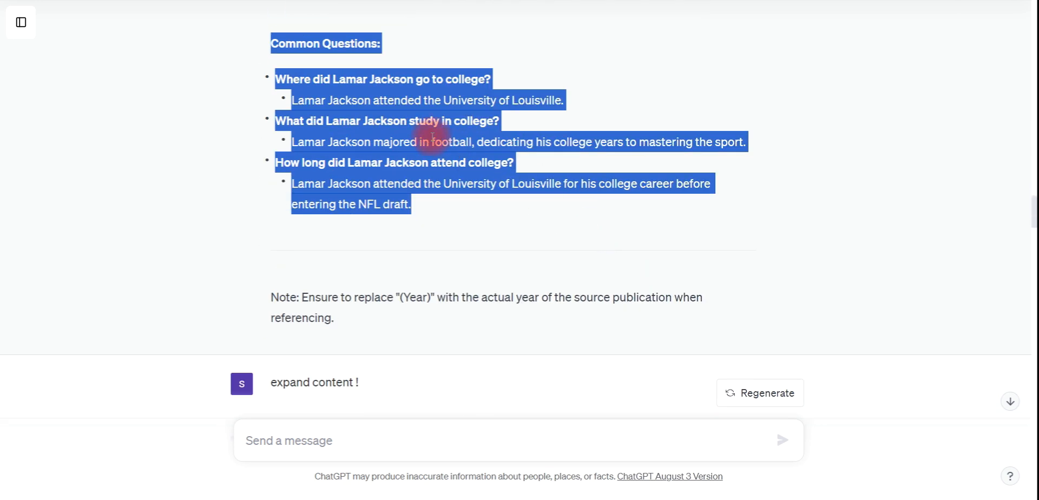
{"action": "right_click", "coordinate": [431, 142]}
{"action": "left_click", "coordinate": [485, 151]}
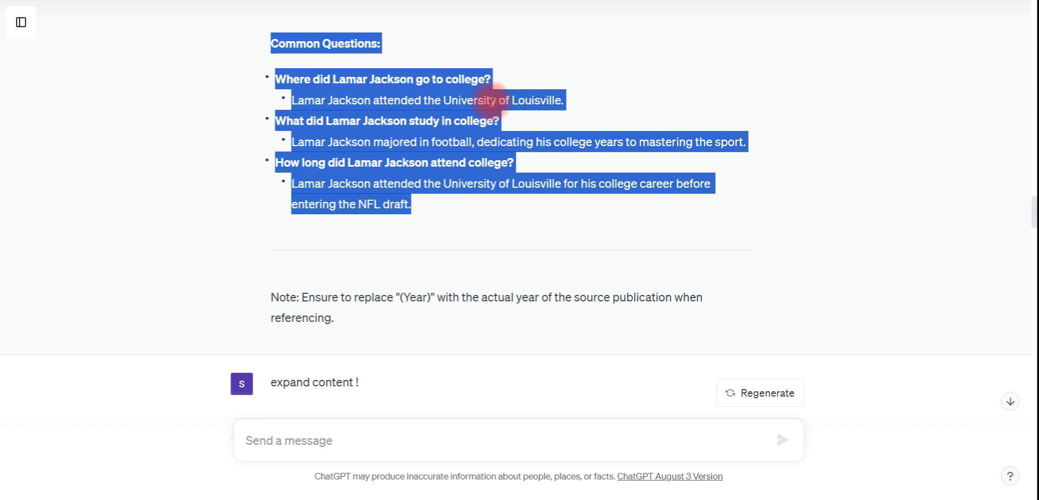
{"action": "right_click", "coordinate": [437, 102]}
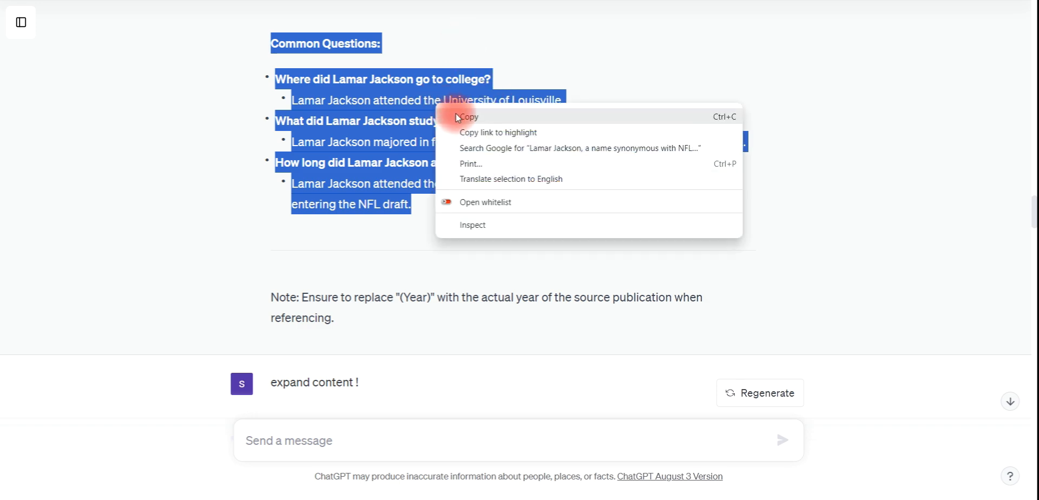
{"action": "left_click", "coordinate": [458, 116]}
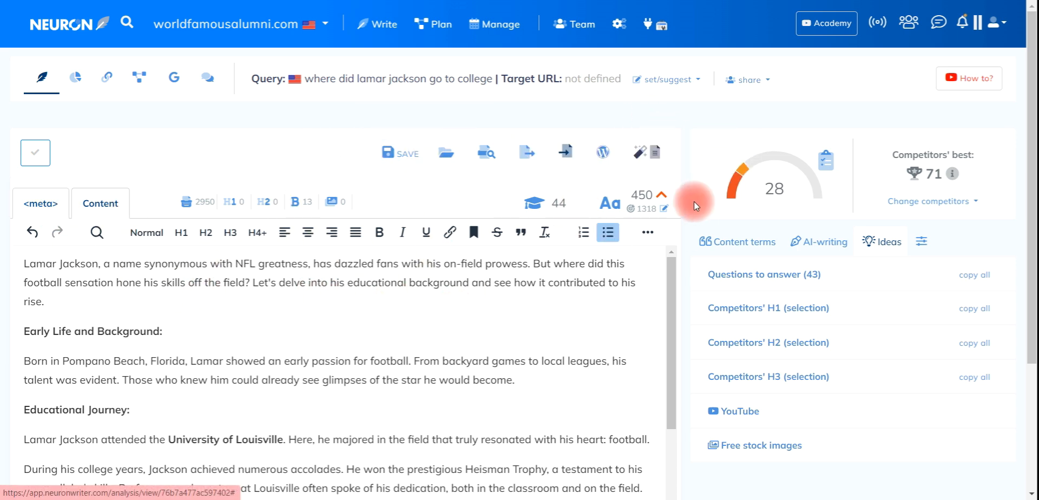
Step: Examine the basic content terms recommended for the article and how often each one is used
{"action": "left_click", "coordinate": [752, 249]}
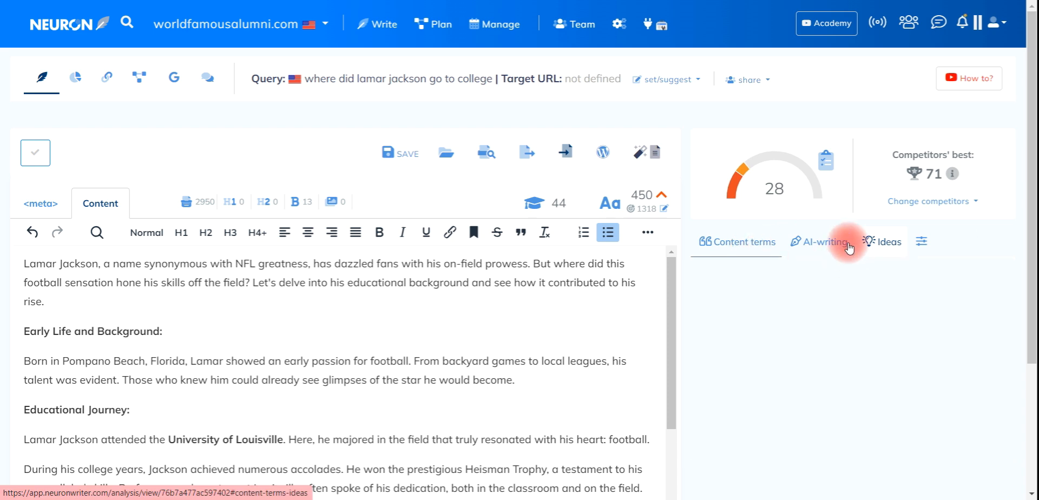
{"action": "scroll", "coordinate": [846, 345], "scroll_direction": "down", "scroll_amount": 3}
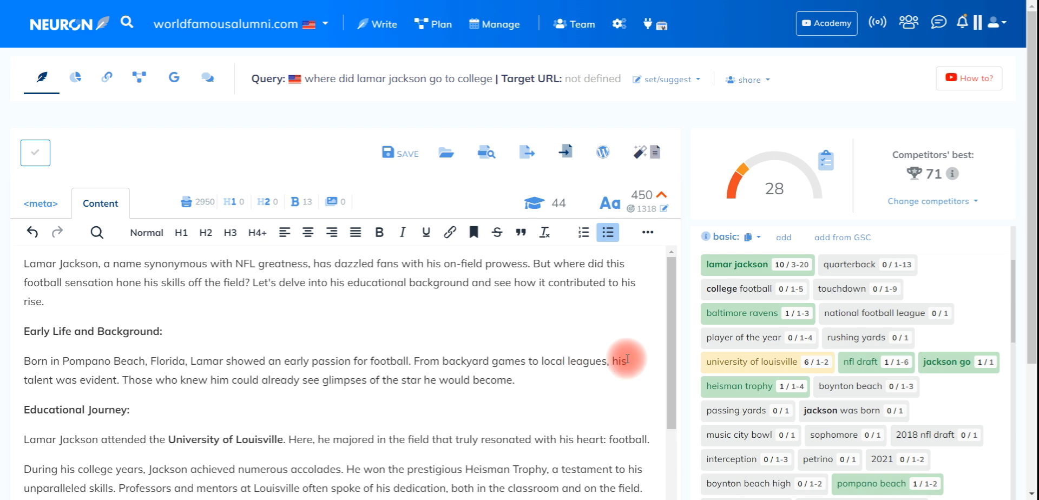
{"action": "scroll", "coordinate": [866, 270], "scroll_direction": "up", "scroll_amount": 1}
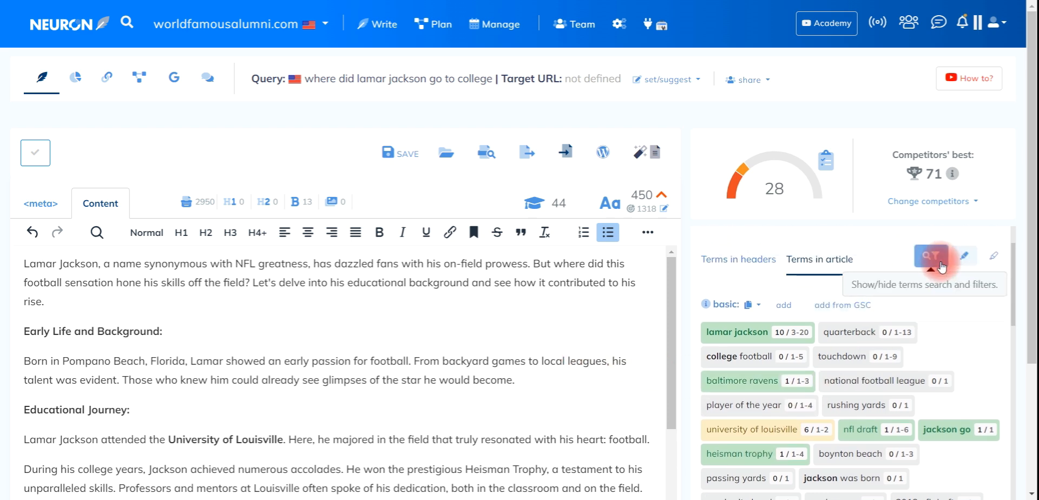
{"action": "scroll", "coordinate": [827, 320], "scroll_direction": "up", "scroll_amount": 1}
Step: Copy all competitors' H2 headings from the ideas and paste them a few lines below the article's common questions
{"action": "left_click", "coordinate": [883, 250]}
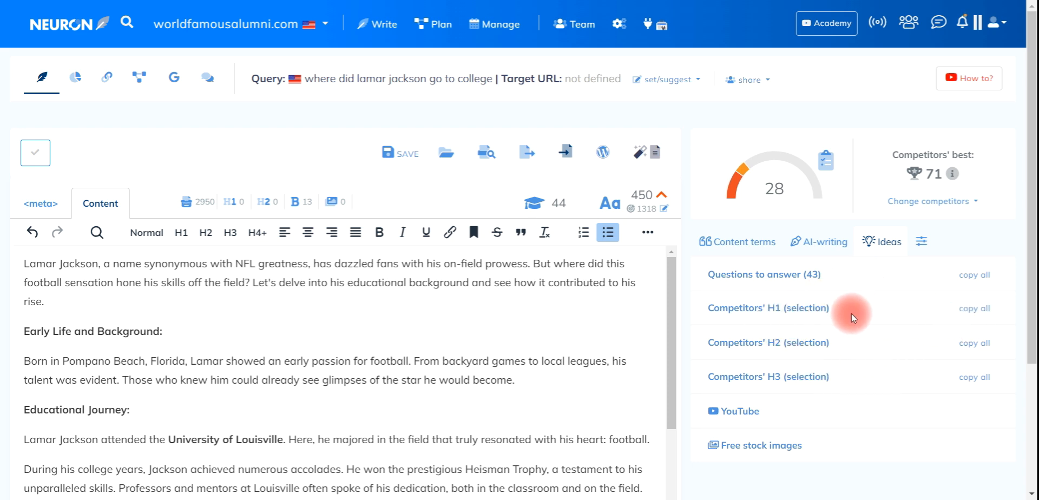
{"action": "left_click", "coordinate": [974, 342]}
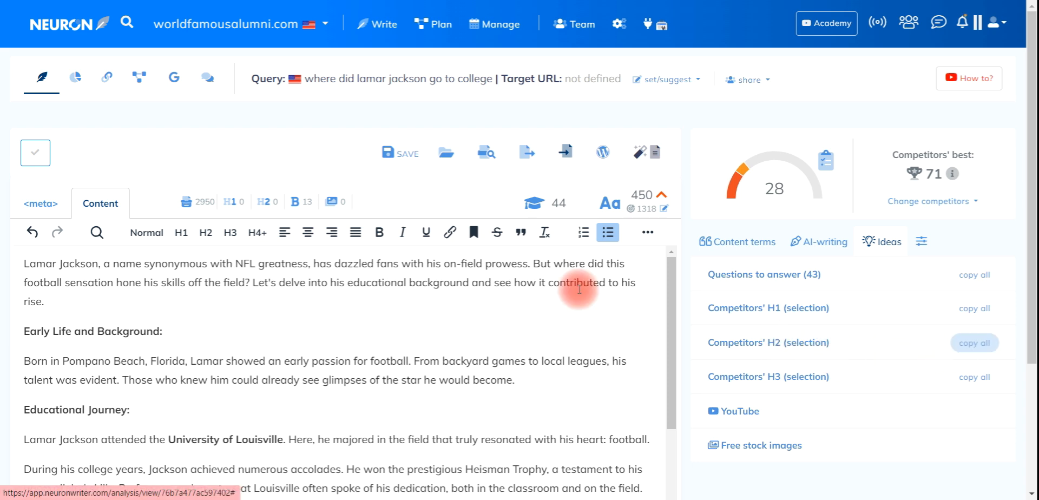
{"action": "scroll", "coordinate": [579, 290], "scroll_direction": "down", "scroll_amount": 15}
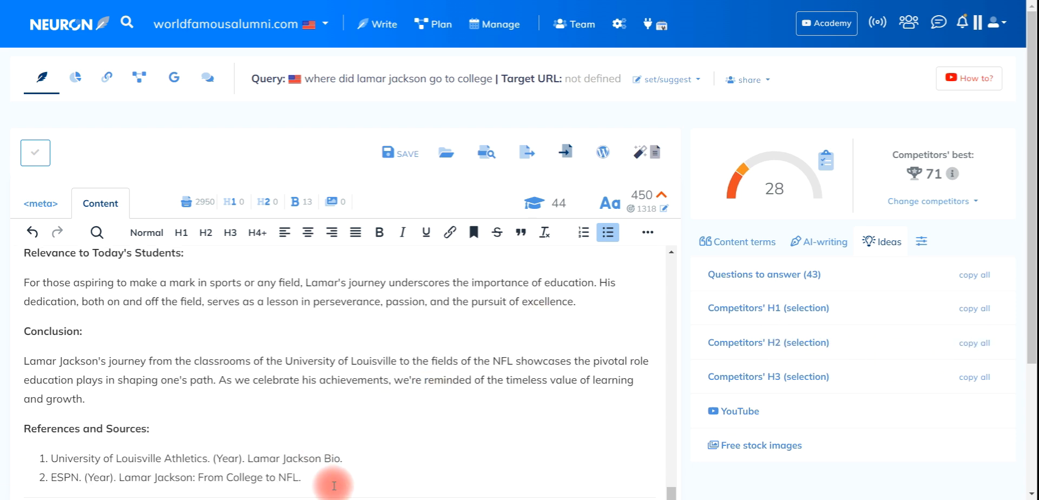
{"action": "scroll", "coordinate": [336, 482], "scroll_direction": "down", "scroll_amount": 3}
{"action": "left_click", "coordinate": [600, 460]}
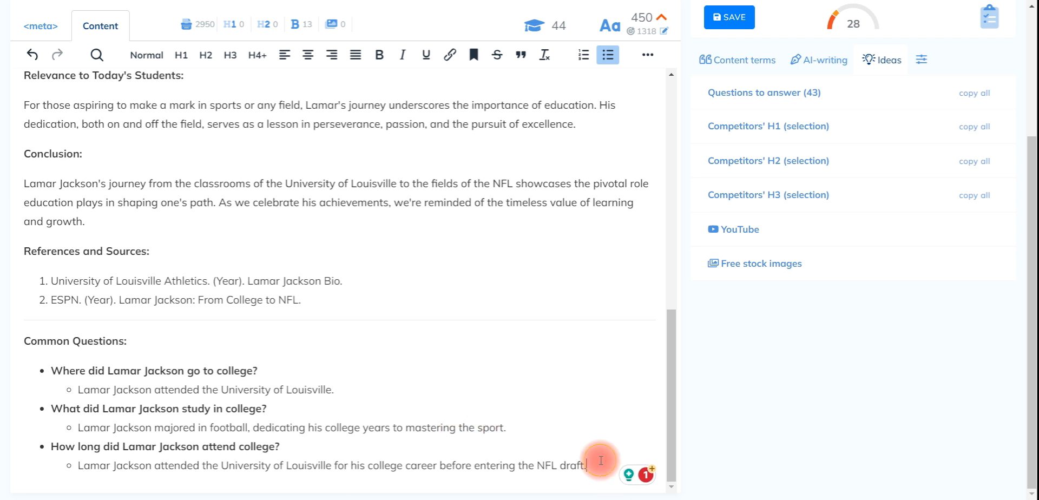
{"action": "key", "text": "Return"}
{"action": "key", "text": "Return"}
{"action": "key", "text": "Return"}
{"action": "key", "text": "Return"}
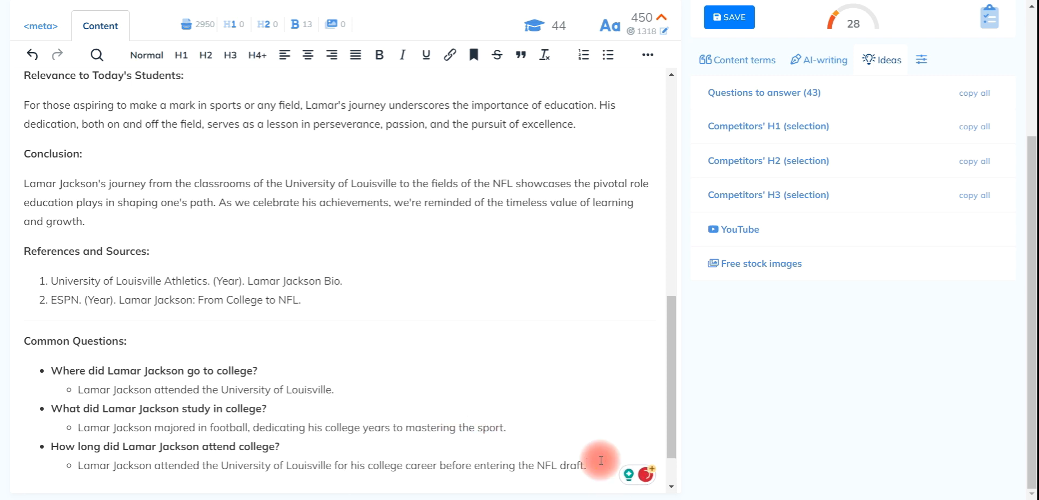
{"action": "key", "text": "ctrl+v"}
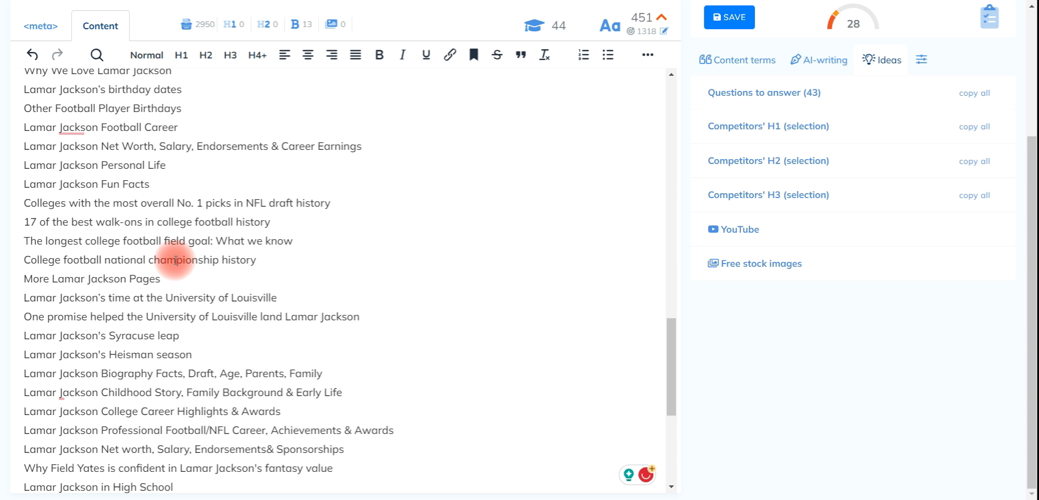
{"action": "scroll", "coordinate": [170, 261], "scroll_direction": "up", "scroll_amount": 2}
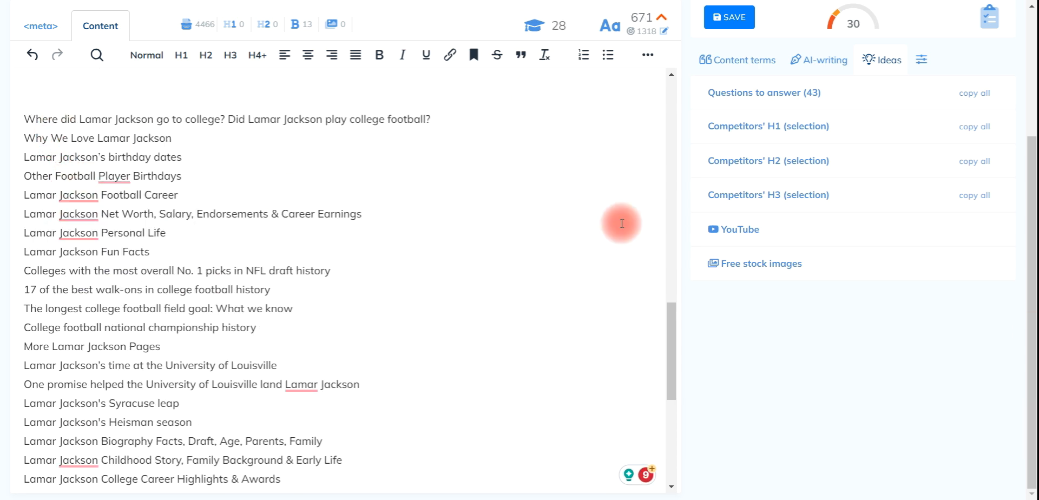
Step: Switch to ChatGPT and review the submitted heading list and the start of the rewritten article
{"action": "left_click", "coordinate": [962, 0]}
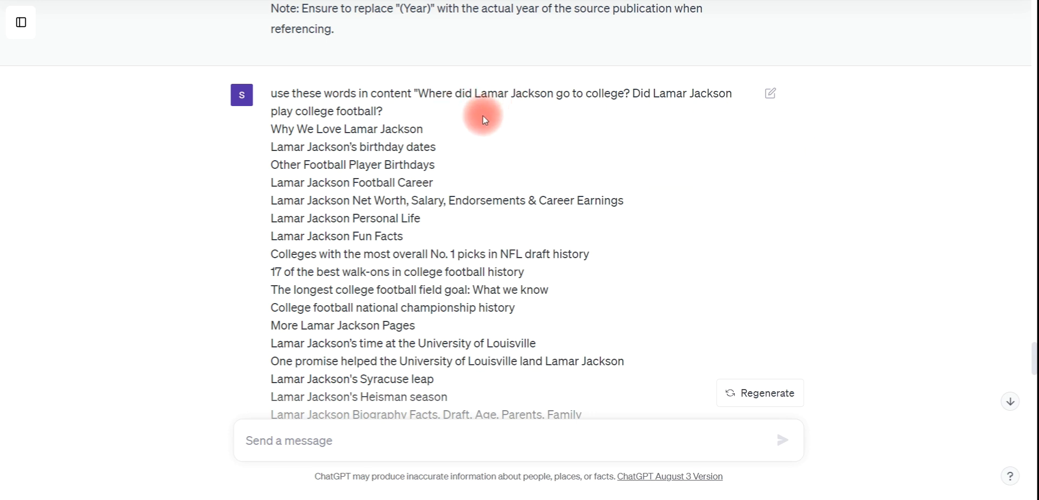
{"action": "scroll", "coordinate": [501, 142], "scroll_direction": "down", "scroll_amount": 2}
{"action": "scroll", "coordinate": [501, 142], "scroll_direction": "down", "scroll_amount": 5}
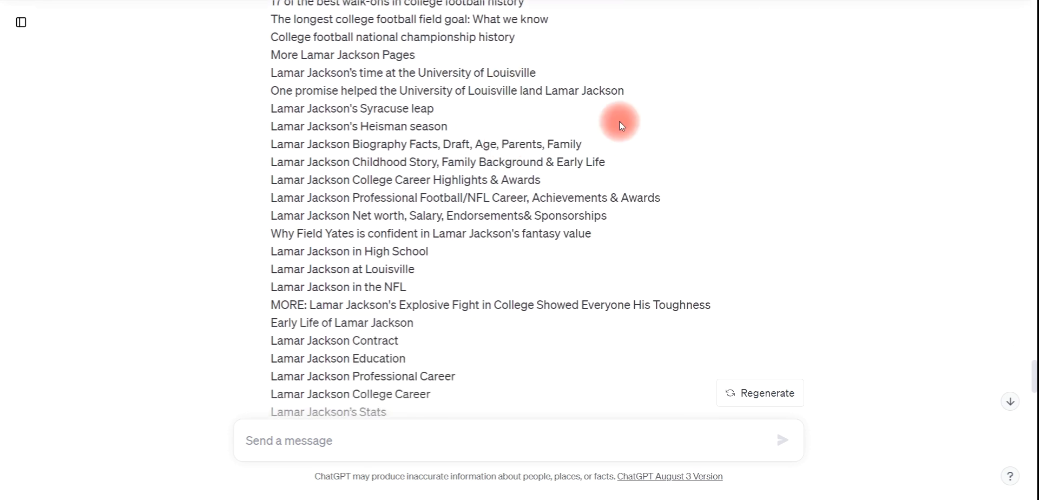
{"action": "scroll", "coordinate": [598, 130], "scroll_direction": "down", "scroll_amount": 15}
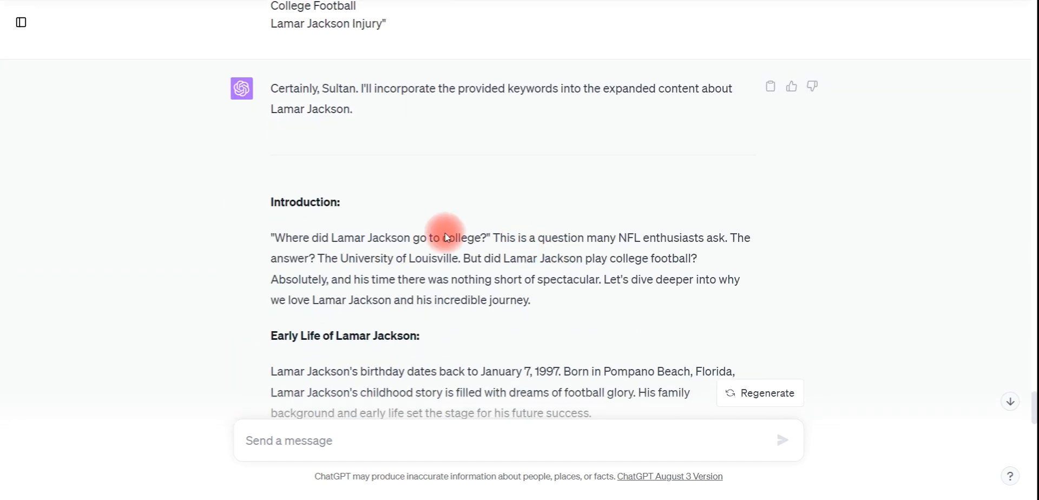
{"action": "scroll", "coordinate": [277, 158], "scroll_direction": "up", "scroll_amount": 3}
{"action": "left_click_drag", "start_coordinate": [274, 169], "coordinate": [570, 250]}
{"action": "scroll", "coordinate": [609, 226], "scroll_direction": "down", "scroll_amount": 12}
{"action": "scroll", "coordinate": [615, 220], "scroll_direction": "down", "scroll_amount": 8}
{"action": "scroll", "coordinate": [603, 151], "scroll_direction": "up", "scroll_amount": 3}
{"action": "scroll", "coordinate": [570, 250], "scroll_direction": "up", "scroll_amount": 10}
{"action": "left_click", "coordinate": [571, 252]}
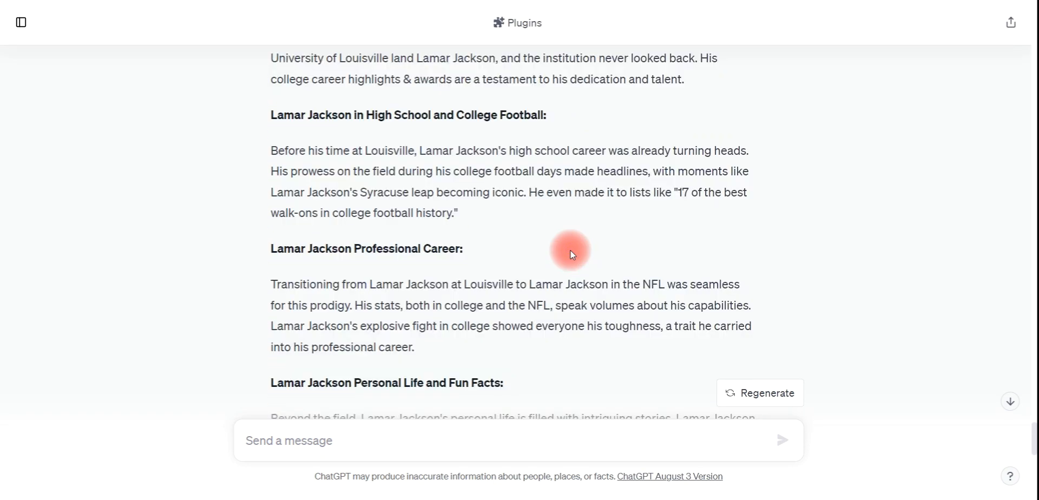
Step: Select and copy ChatGPT's keyword-enriched article from the introduction paragraph through the end of the conclusion
{"action": "scroll", "coordinate": [570, 250], "scroll_direction": "up", "scroll_amount": 5}
{"action": "scroll", "coordinate": [569, 250], "scroll_direction": "up", "scroll_amount": 5}
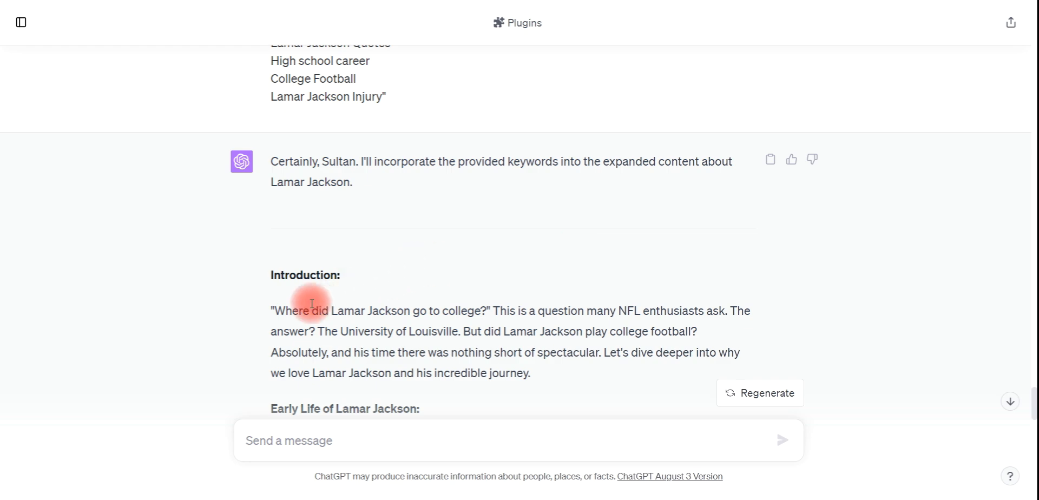
{"action": "left_click_drag", "start_coordinate": [273, 310], "coordinate": [469, 274]}
{"action": "scroll", "coordinate": [485, 347], "scroll_direction": "down", "scroll_amount": 5}
{"action": "scroll", "coordinate": [486, 347], "scroll_direction": "down", "scroll_amount": 10}
{"action": "scroll", "coordinate": [486, 347], "scroll_direction": "down", "scroll_amount": 3}
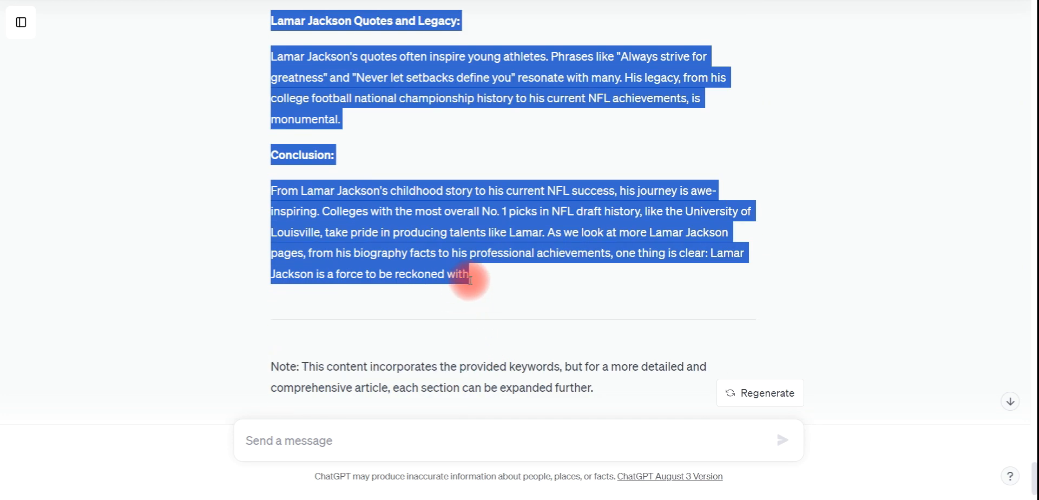
{"action": "scroll", "coordinate": [570, 238], "scroll_direction": "up", "scroll_amount": 5}
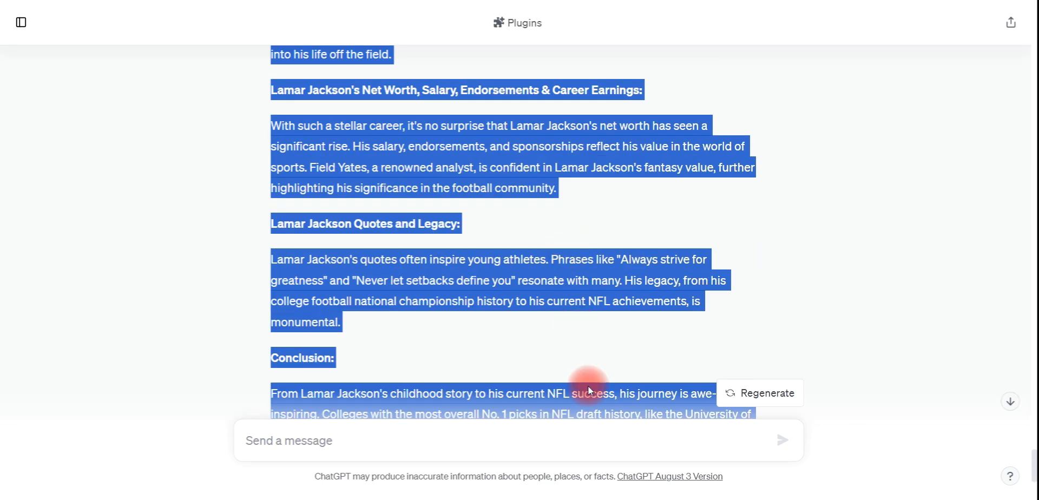
Step: Return to NEURONwriter and replace the entire editor content with the copied keyword-enriched article
{"action": "left_click", "coordinate": [645, 499]}
{"action": "left_click", "coordinate": [395, 250]}
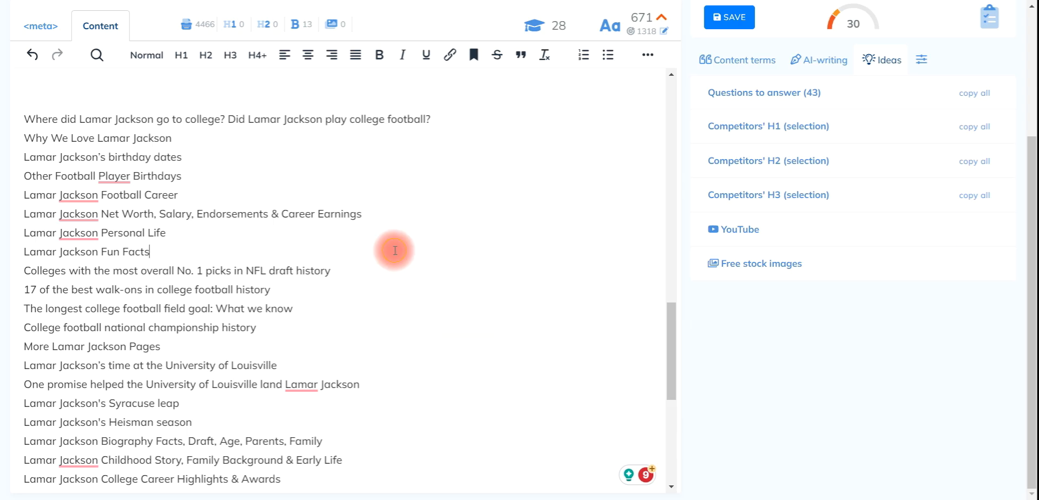
{"action": "key", "text": "ctrl+a"}
{"action": "key", "text": "ctrl+v"}
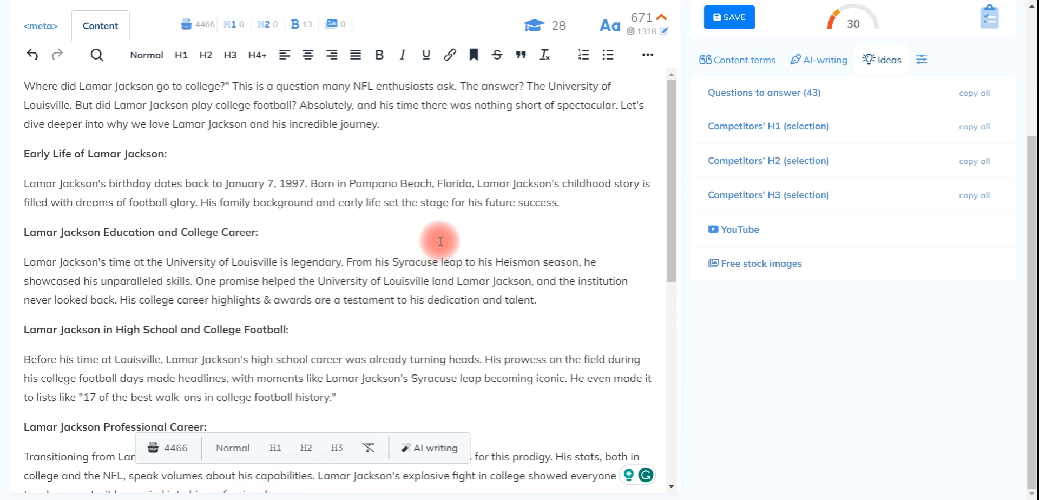
Step: Review the replaced article in the editor and copy all competitors' H1 headings from the ideas
{"action": "scroll", "coordinate": [520, 233], "scroll_direction": "up", "scroll_amount": 3}
{"action": "left_click", "coordinate": [476, 324]}
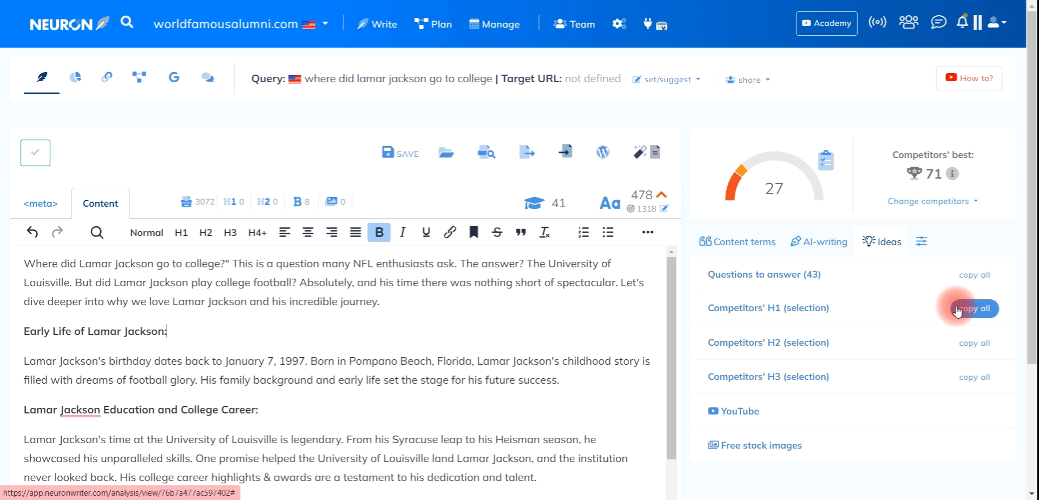
{"action": "scroll", "coordinate": [524, 313], "scroll_direction": "down", "scroll_amount": 6}
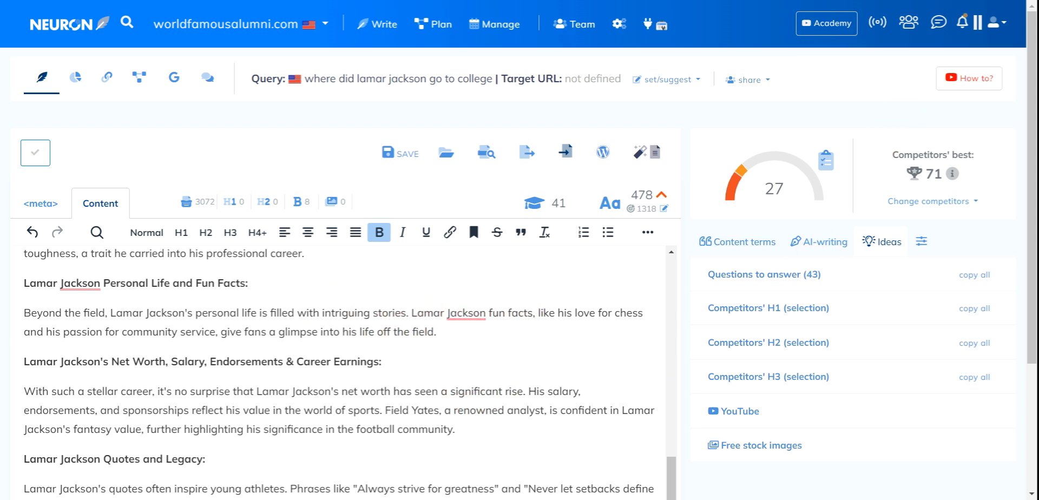
Step: Switch to ChatGPT and review the original blog post prompt from its introduction guidelines down to the keyword optimization guideline
{"action": "key", "text": "alt+Tab"}
{"action": "scroll", "coordinate": [588, 217], "scroll_direction": "up", "scroll_amount": 5}
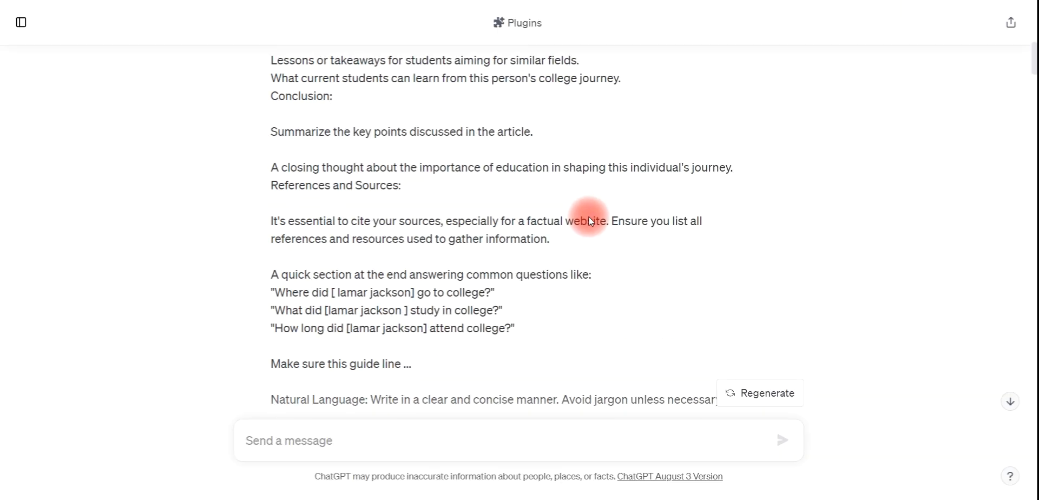
{"action": "scroll", "coordinate": [590, 217], "scroll_direction": "up", "scroll_amount": 10}
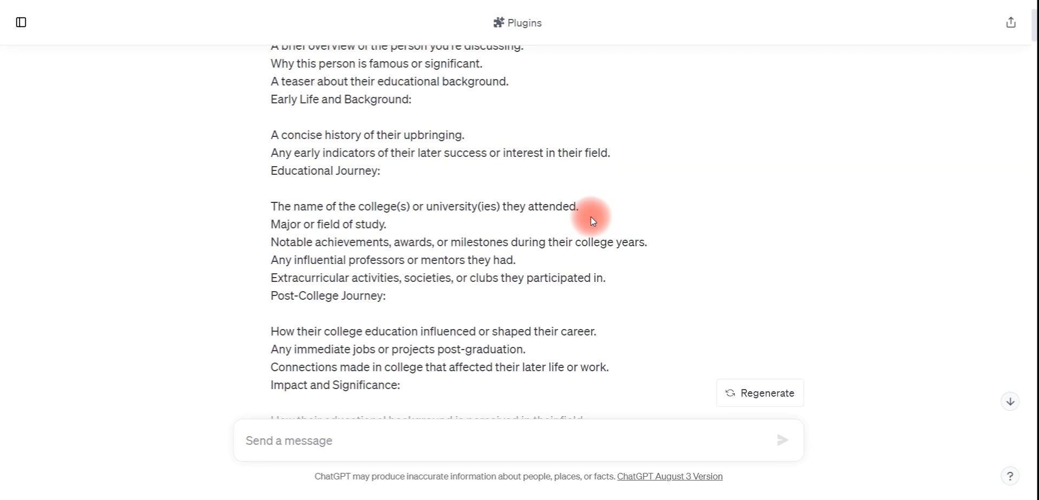
{"action": "scroll", "coordinate": [592, 216], "scroll_direction": "down", "scroll_amount": 11}
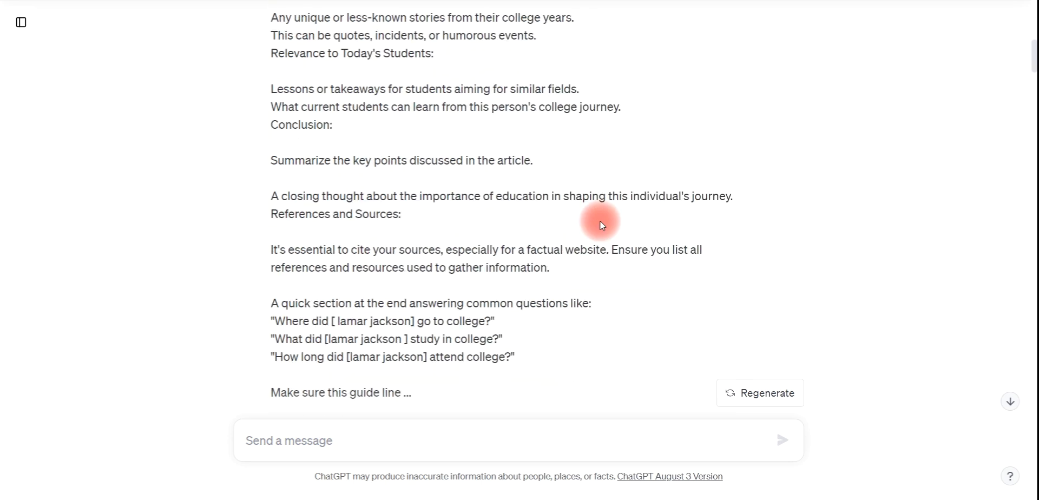
{"action": "scroll", "coordinate": [618, 235], "scroll_direction": "down", "scroll_amount": 10}
{"action": "scroll", "coordinate": [742, 297], "scroll_direction": "down", "scroll_amount": 1}
{"action": "scroll", "coordinate": [794, 349], "scroll_direction": "up", "scroll_amount": 20}
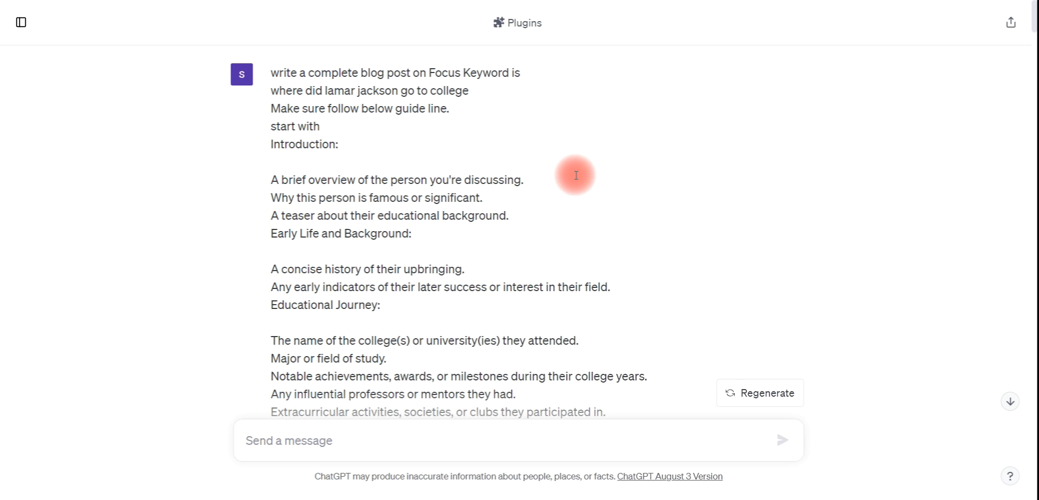
{"action": "scroll", "coordinate": [577, 175], "scroll_direction": "down", "scroll_amount": 9}
{"action": "scroll", "coordinate": [577, 176], "scroll_direction": "down", "scroll_amount": 3}
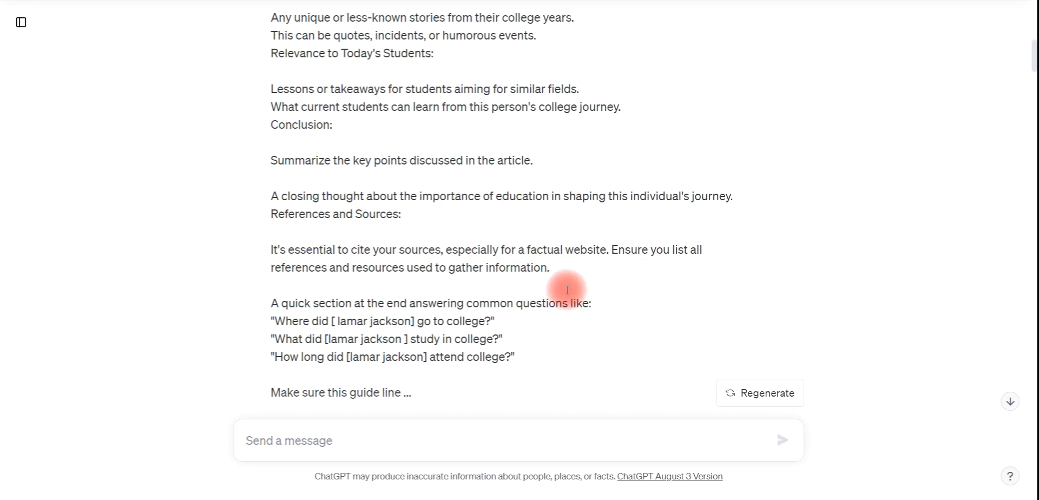
{"action": "scroll", "coordinate": [608, 291], "scroll_direction": "down", "scroll_amount": 6}
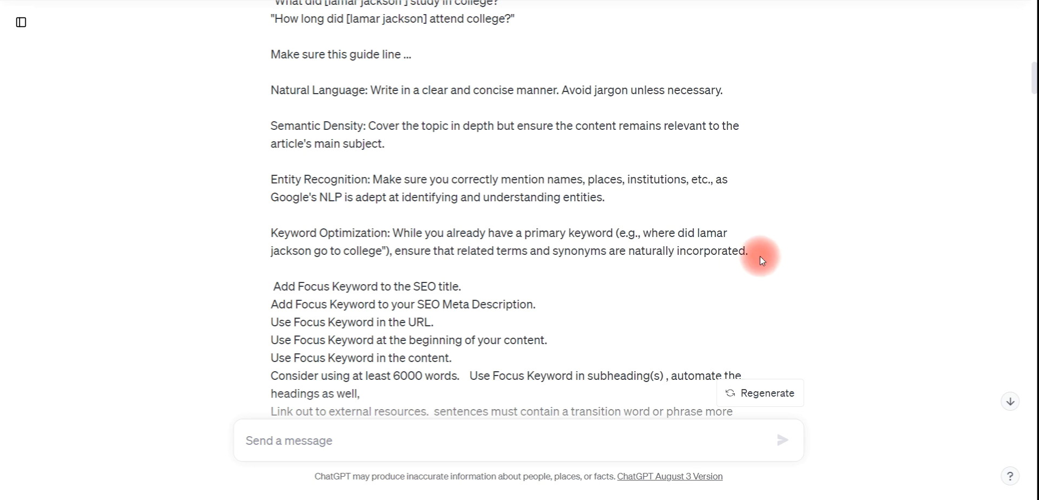
Step: Below the prompt's Keyword Optimization guideline, add "Try to use these words in the content" and paste the competitors' H1 headings
{"action": "left_click", "coordinate": [760, 255]}
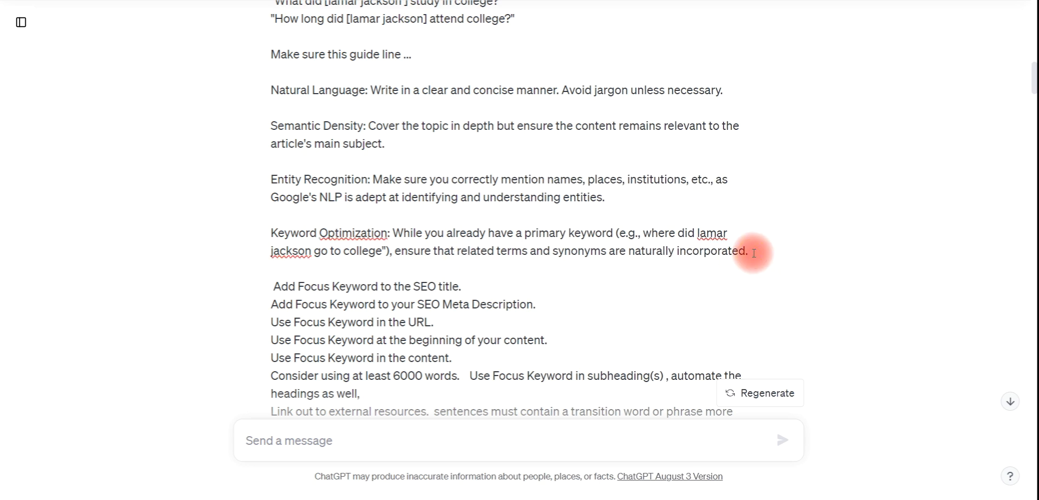
{"action": "key", "text": "Return"}
{"action": "type", "text": "Ter"}
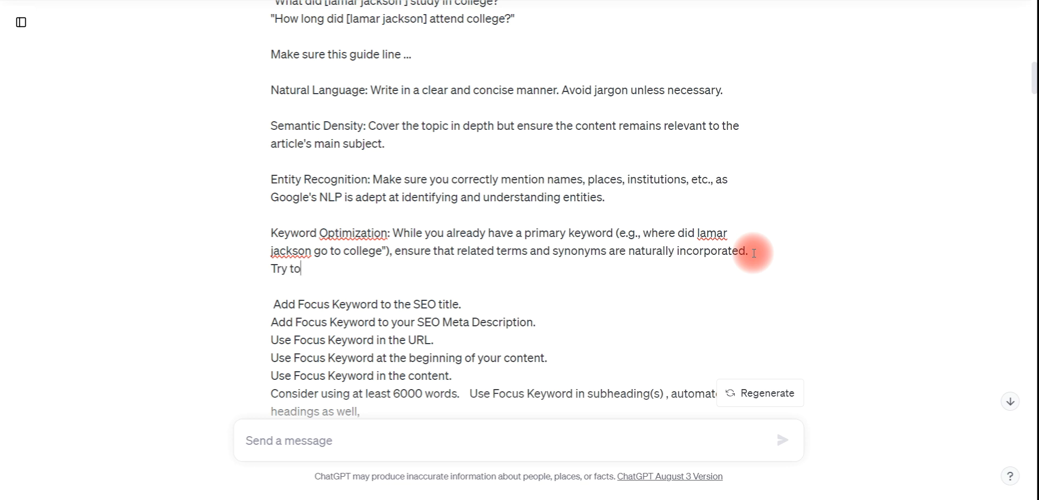
{"action": "type", "text": " to use these words"}
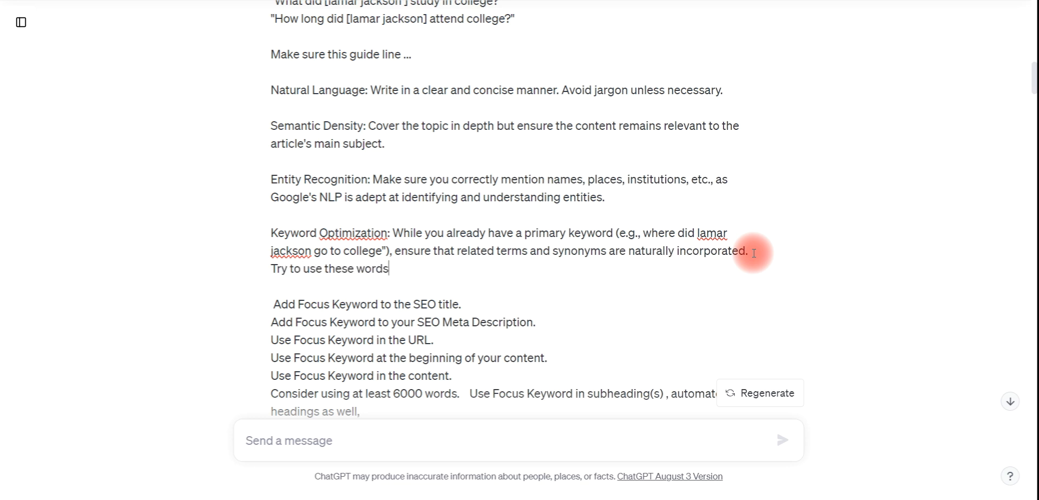
{"action": "type", "text": " in the contentn"}
{"action": "key", "text": "ctrl+v"}
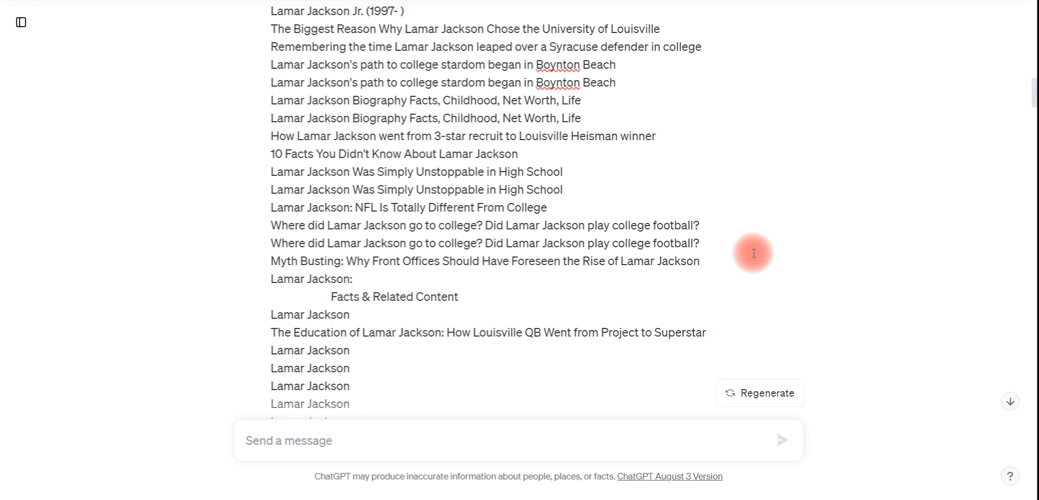
{"action": "scroll", "coordinate": [622, 285], "scroll_direction": "down", "scroll_amount": 4}
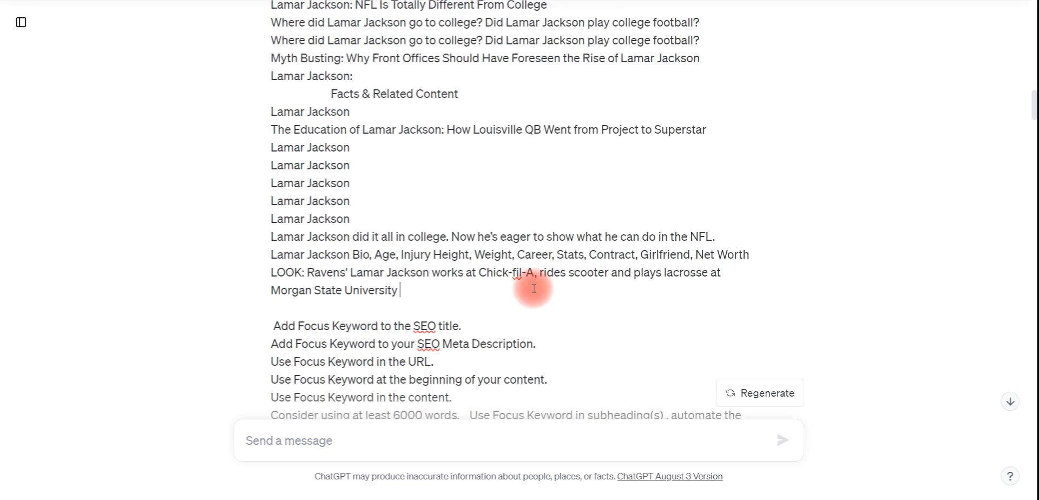
Step: Append all competitors' H2 headings from NEURONwriter to the pasted headings in the ChatGPT prompt, and submit the edited prompt
{"action": "left_click", "coordinate": [644, 496]}
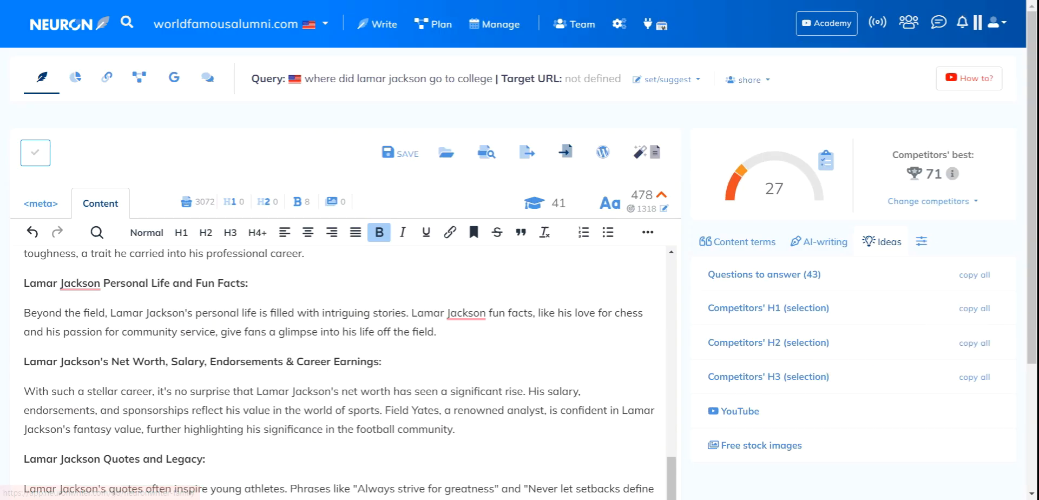
{"action": "left_click", "coordinate": [784, 0]}
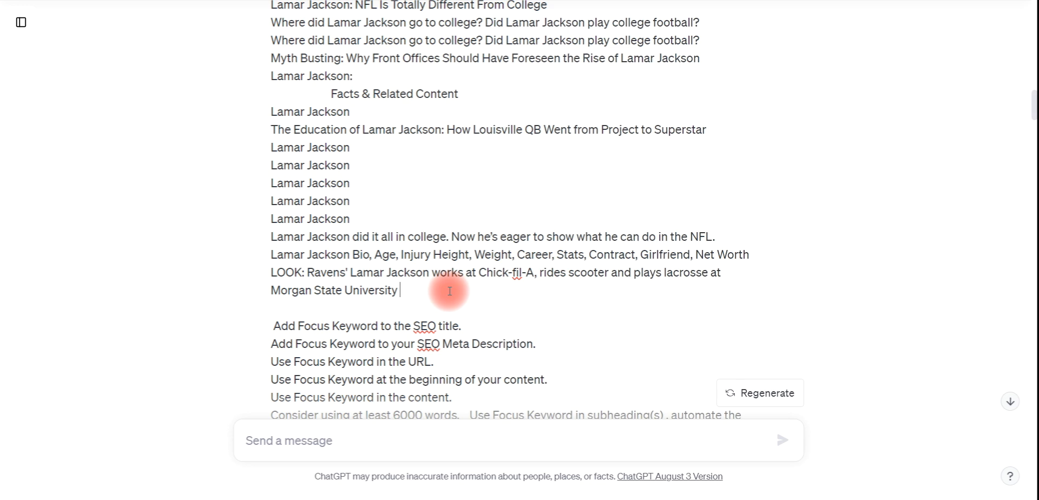
{"action": "scroll", "coordinate": [450, 291], "scroll_direction": "down", "scroll_amount": 10}
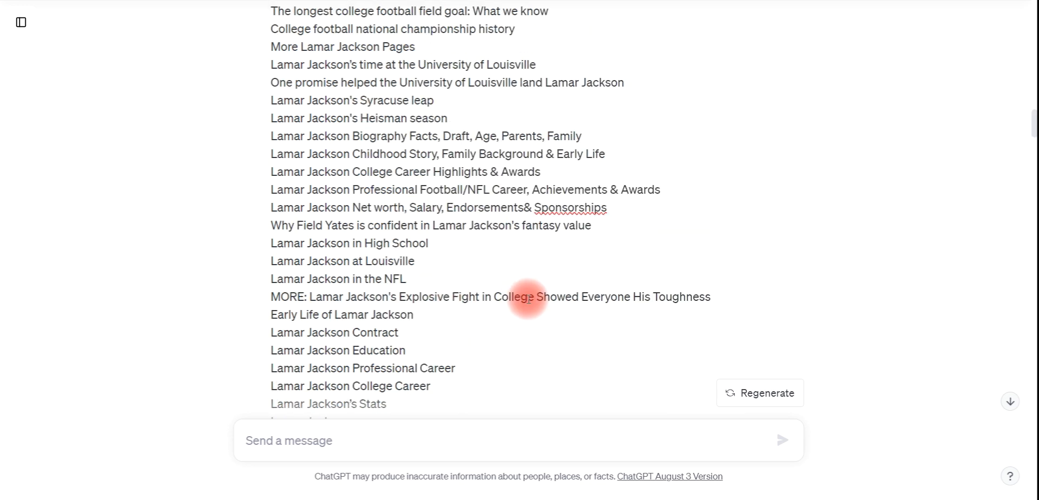
{"action": "scroll", "coordinate": [529, 296], "scroll_direction": "down", "scroll_amount": 4}
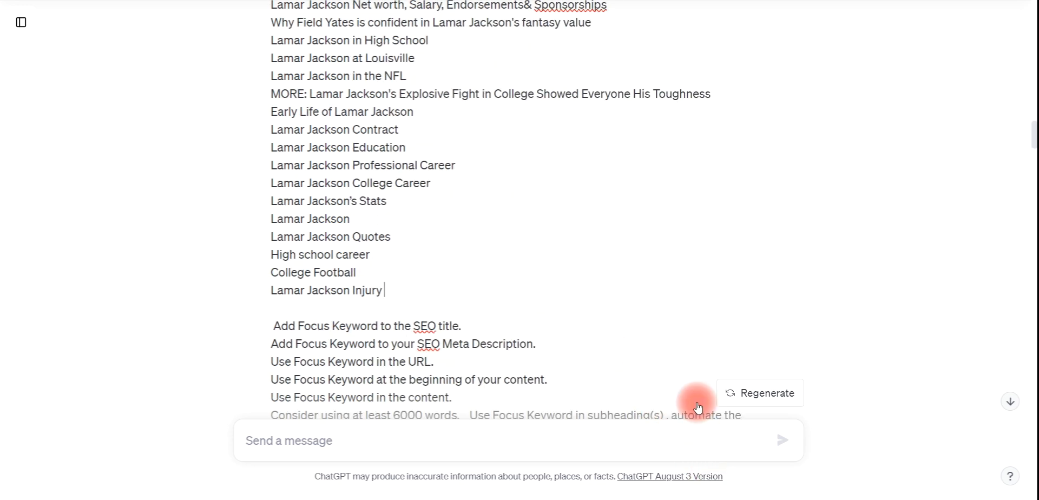
{"action": "scroll", "coordinate": [736, 324], "scroll_direction": "down", "scroll_amount": 3}
{"action": "scroll", "coordinate": [535, 303], "scroll_direction": "down", "scroll_amount": 2}
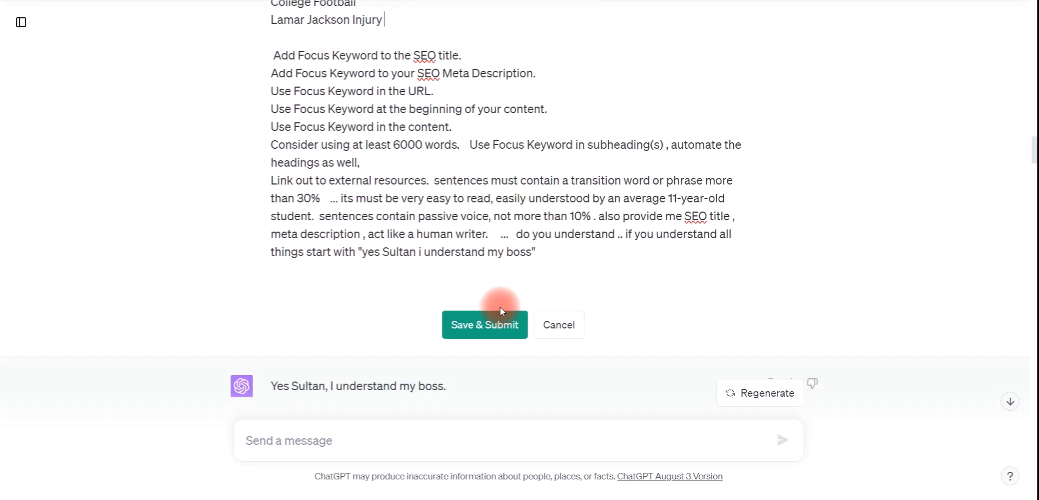
{"action": "left_click", "coordinate": [482, 319]}
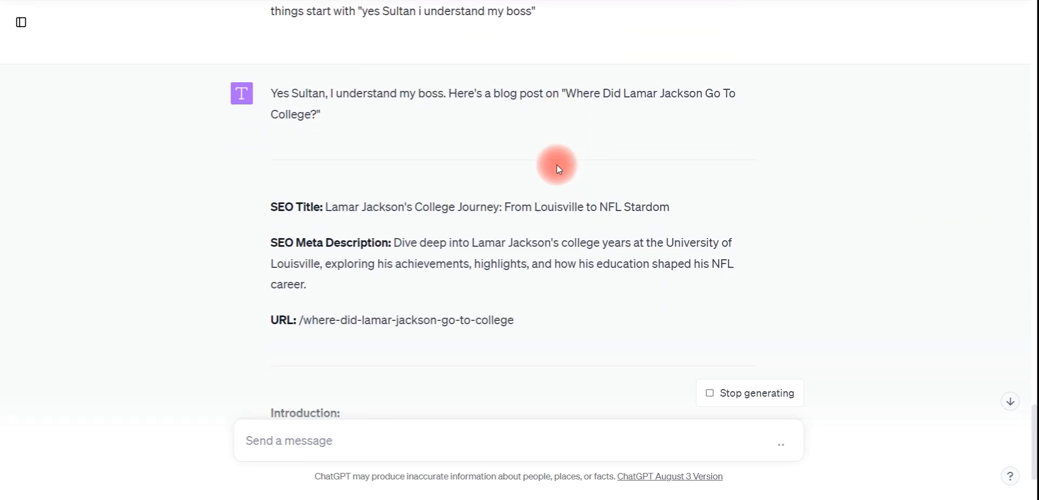
Step: Replace the NEURONwriter meta title with ChatGPT's SEO title "Lamar Jackson's College Journey: From Louisville to NFL Stardom"
{"action": "left_click_drag", "start_coordinate": [326, 206], "coordinate": [697, 192]}
{"action": "key", "text": "ctrl+c"}
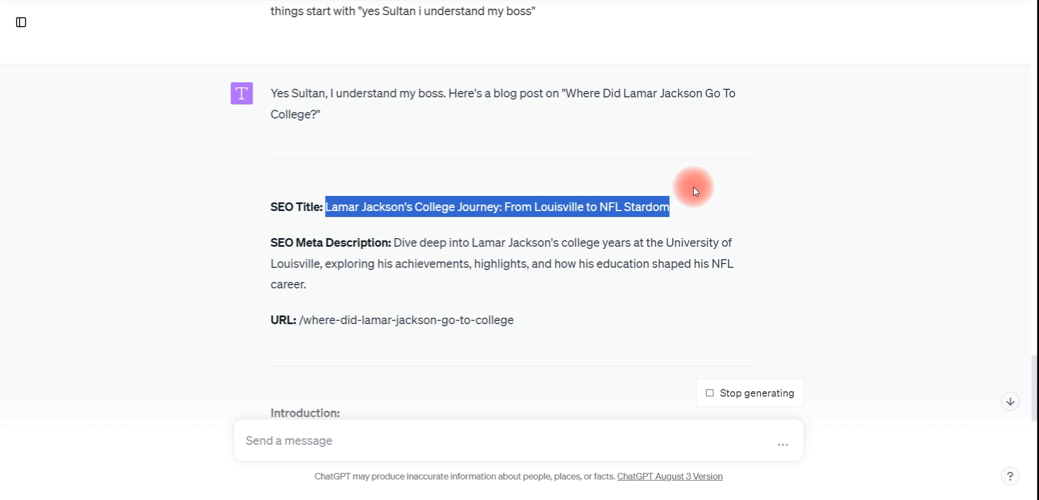
{"action": "scroll", "coordinate": [693, 186], "scroll_direction": "up", "scroll_amount": 8}
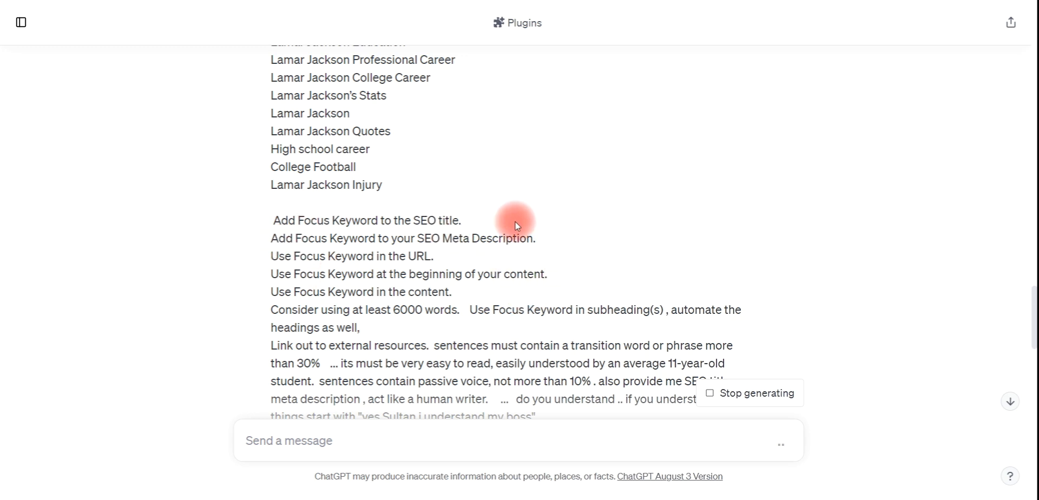
{"action": "scroll", "coordinate": [518, 220], "scroll_direction": "down", "scroll_amount": 8}
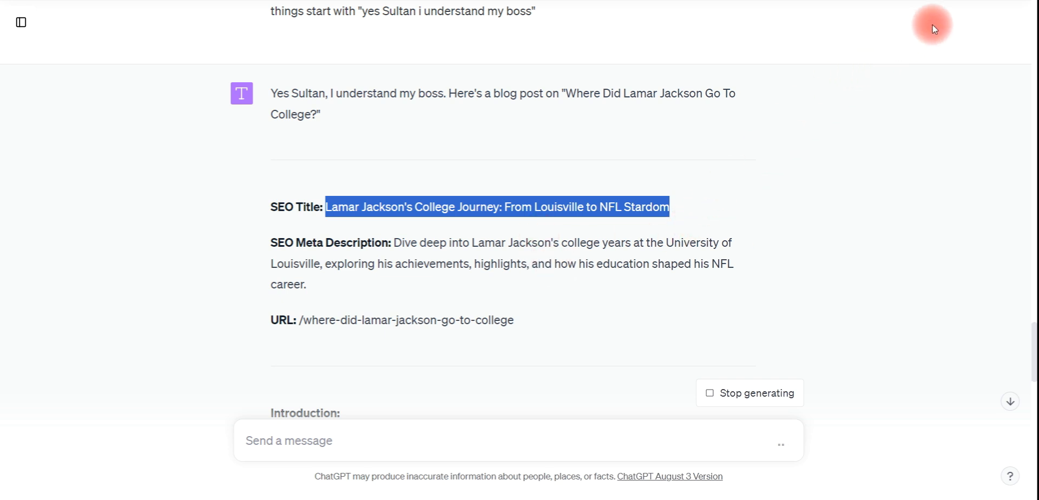
{"action": "left_click", "coordinate": [959, 0]}
{"action": "left_click", "coordinate": [535, 243]}
{"action": "key", "text": "ctrl+a"}
{"action": "key", "text": "ctrl+v"}
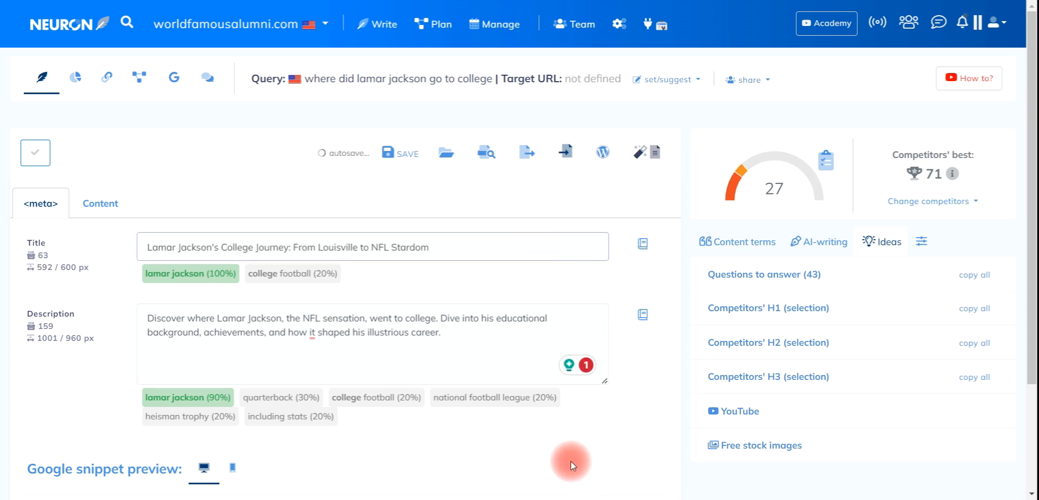
Step: Copy ChatGPT's new SEO meta description and replace the NEURONwriter meta description with it
{"action": "mouse_move", "coordinate": [582, 497]}
{"action": "left_click", "coordinate": [489, 456]}
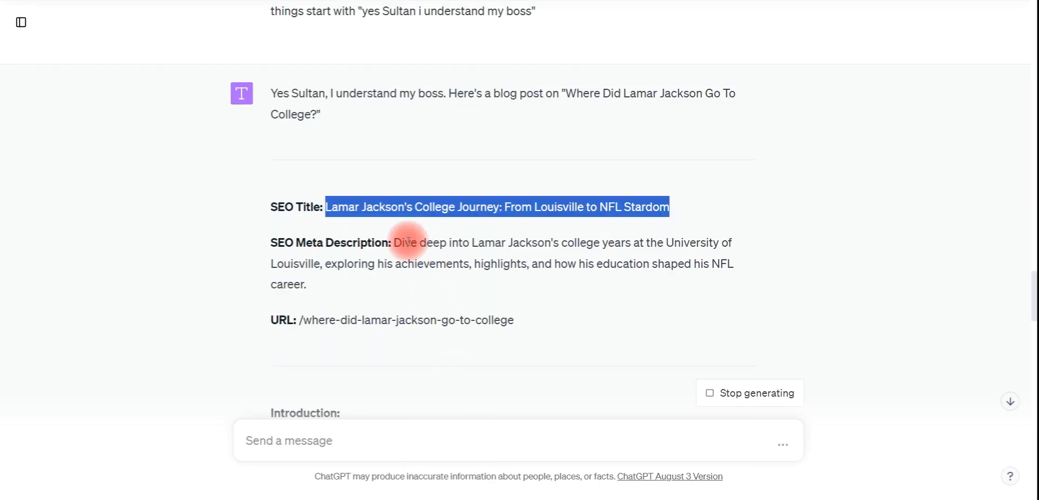
{"action": "left_click_drag", "start_coordinate": [394, 243], "coordinate": [433, 293]}
{"action": "key", "text": "ctrl+c"}
{"action": "left_click", "coordinate": [644, 498]}
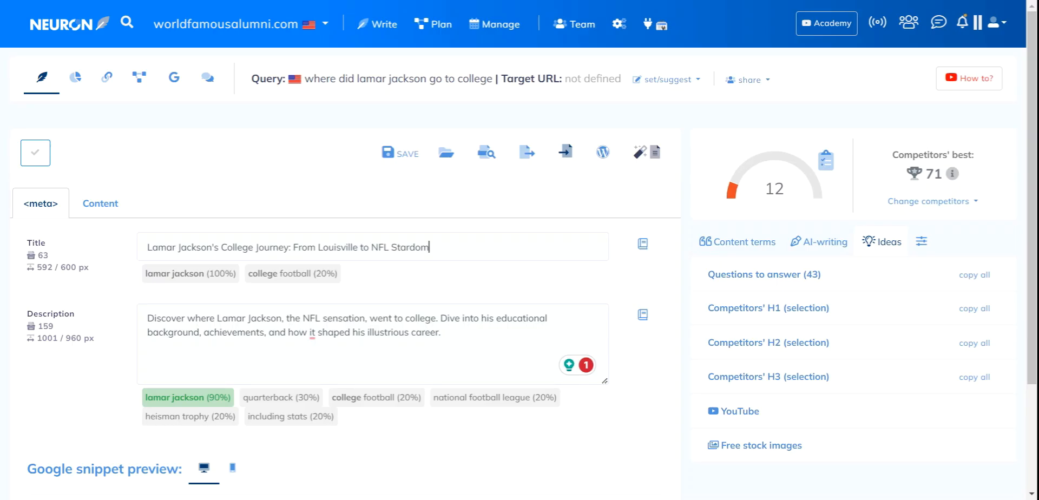
{"action": "left_click", "coordinate": [372, 319]}
{"action": "key", "text": "ctrl+a"}
{"action": "key", "text": "ctrl+v"}
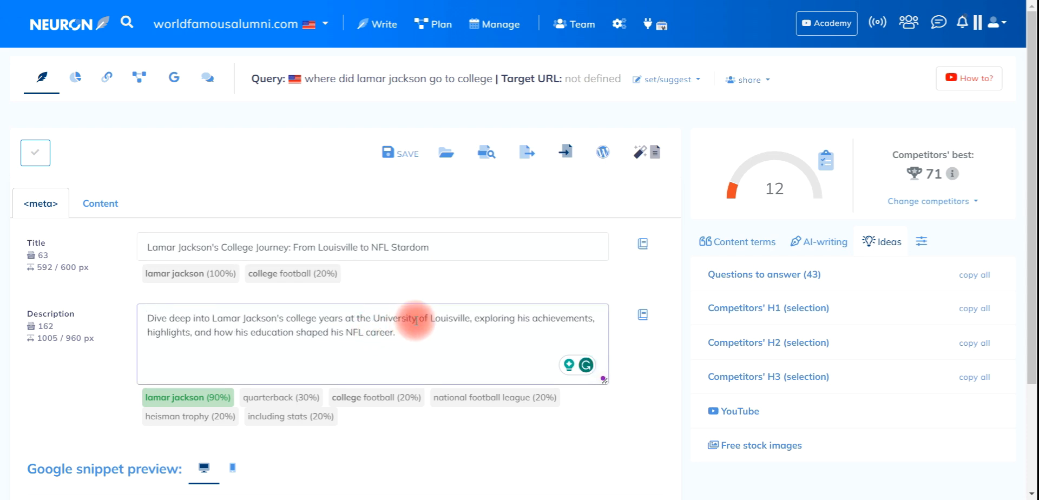
Step: Open the NEURONwriter content editor, return to ChatGPT and copy the regenerated article from the introduction paragraph through the FAQs
{"action": "left_click", "coordinate": [116, 201]}
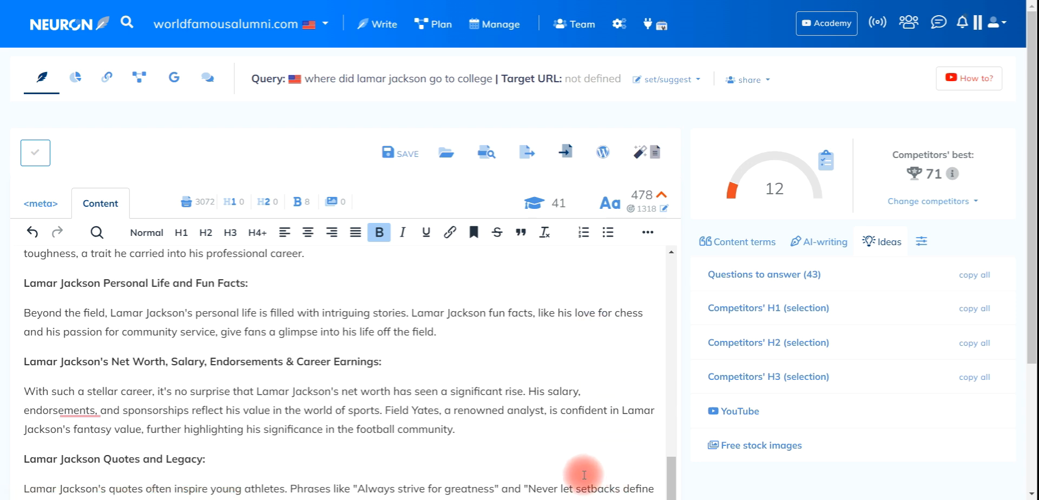
{"action": "mouse_move", "coordinate": [579, 498]}
{"action": "left_click", "coordinate": [532, 465]}
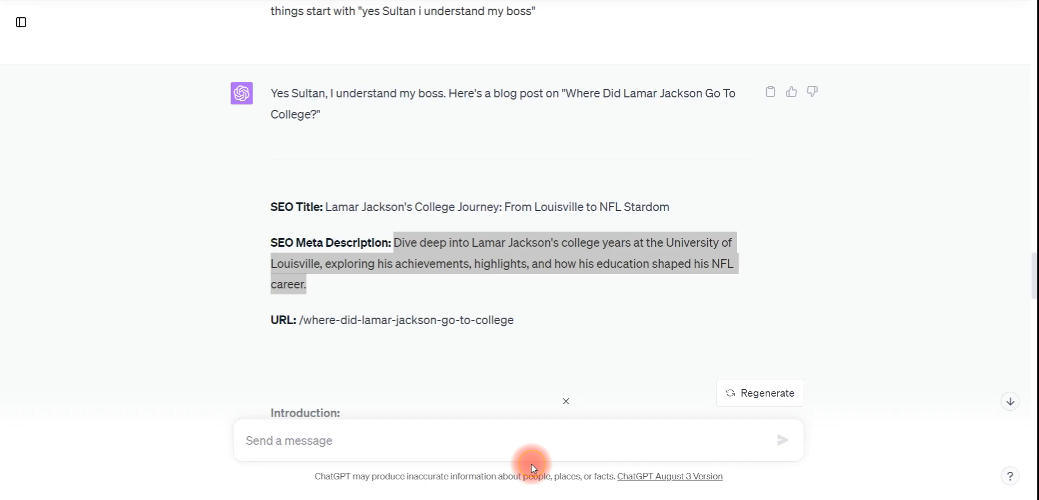
{"action": "scroll", "coordinate": [411, 233], "scroll_direction": "down", "scroll_amount": 3}
{"action": "left_click_drag", "start_coordinate": [273, 250], "coordinate": [606, 183]}
{"action": "scroll", "coordinate": [479, 318], "scroll_direction": "down", "scroll_amount": 10}
{"action": "scroll", "coordinate": [488, 253], "scroll_direction": "down", "scroll_amount": 10}
{"action": "scroll", "coordinate": [488, 253], "scroll_direction": "down", "scroll_amount": 4}
{"action": "scroll", "coordinate": [494, 170], "scroll_direction": "down", "scroll_amount": 7}
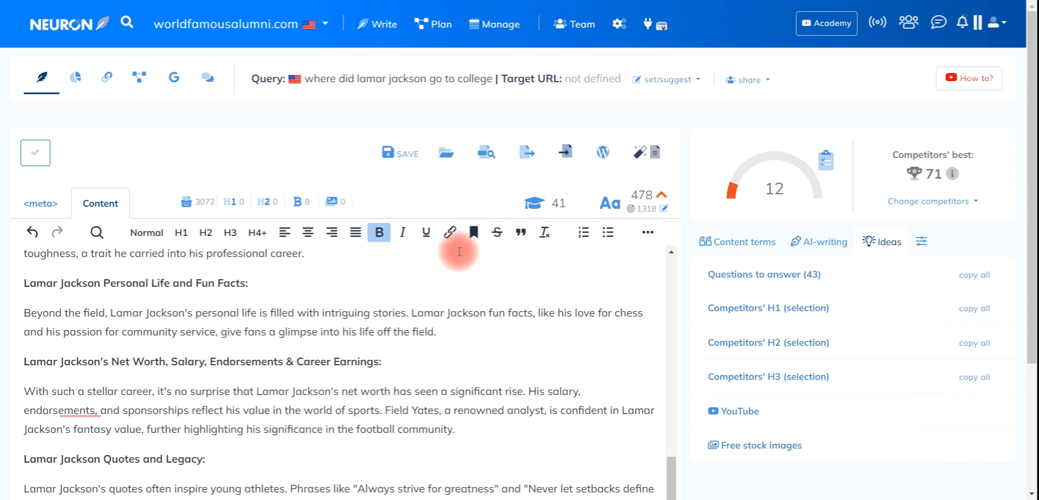
Step: Replace the entire NEURONwriter editor content with the regenerated article
{"action": "left_click", "coordinate": [428, 304]}
{"action": "key", "text": "ctrl+a"}
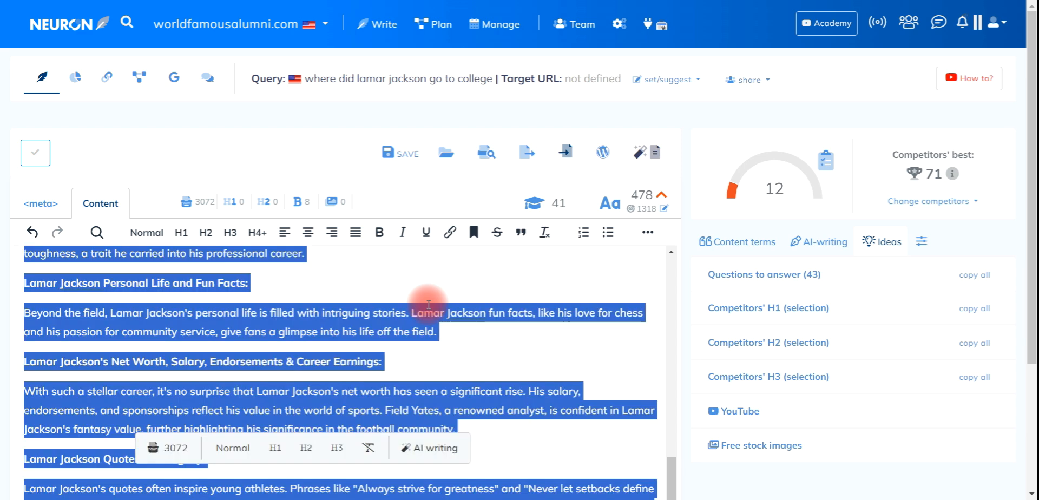
{"action": "key", "text": "ctrl+v"}
Step: Examine the replaced article through its FAQs and check its usage of the basic and extended content terms
{"action": "scroll", "coordinate": [428, 305], "scroll_direction": "up", "scroll_amount": 3}
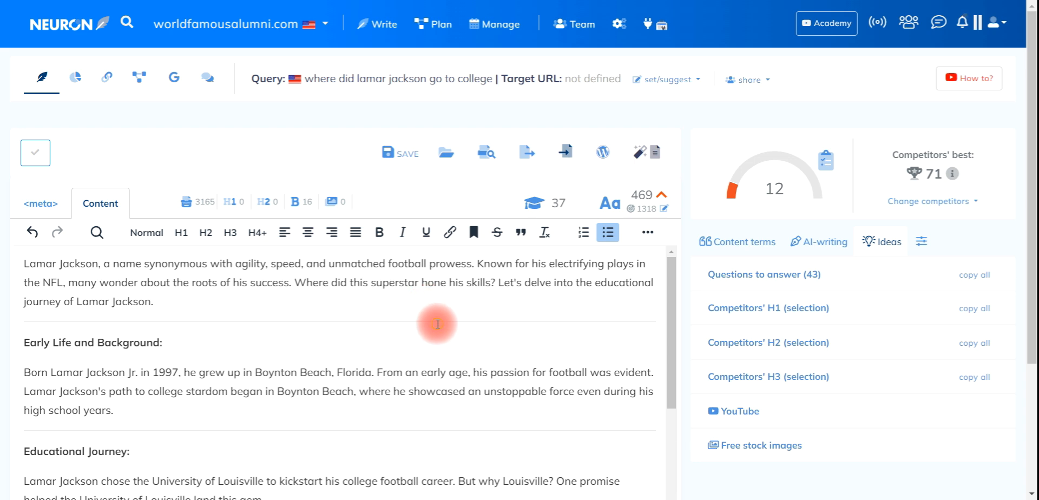
{"action": "left_click", "coordinate": [437, 323]}
{"action": "scroll", "coordinate": [250, 305], "scroll_direction": "down", "scroll_amount": 8}
{"action": "scroll", "coordinate": [250, 303], "scroll_direction": "down", "scroll_amount": 10}
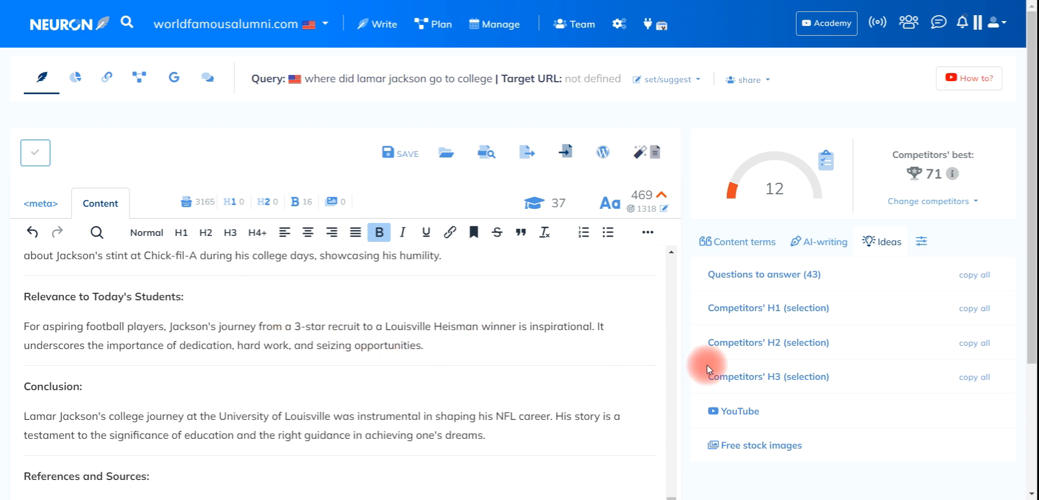
{"action": "left_click", "coordinate": [770, 248]}
{"action": "scroll", "coordinate": [924, 349], "scroll_direction": "down", "scroll_amount": 3}
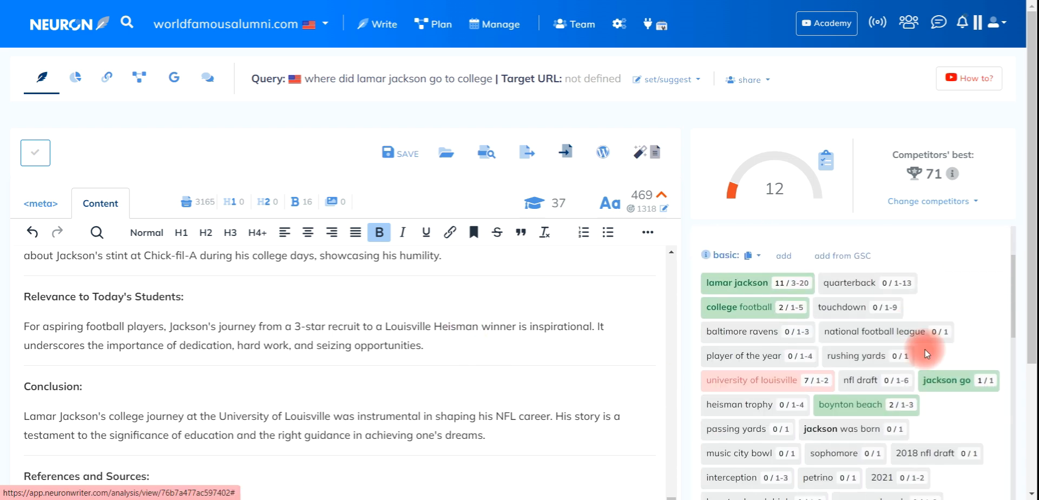
{"action": "scroll", "coordinate": [449, 329], "scroll_direction": "down", "scroll_amount": 4}
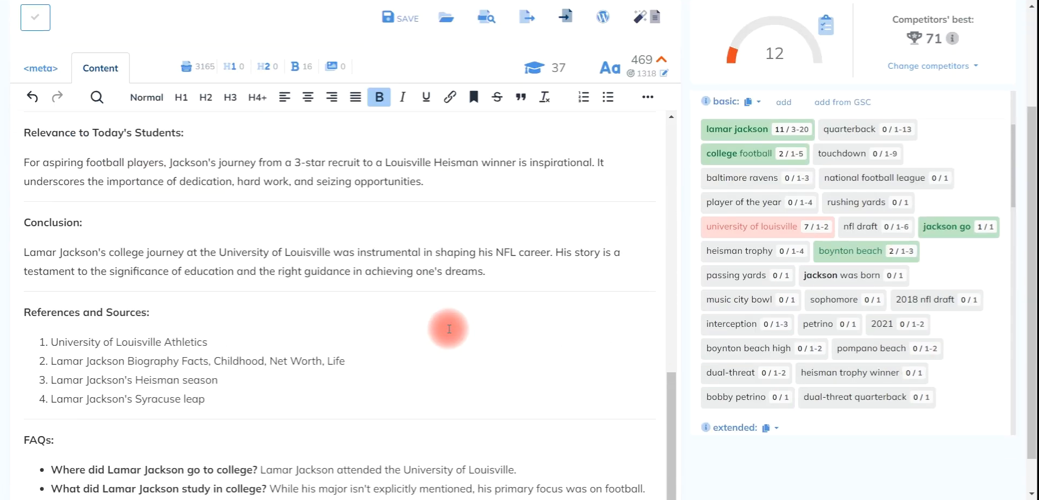
{"action": "scroll", "coordinate": [449, 325], "scroll_direction": "down", "scroll_amount": 1}
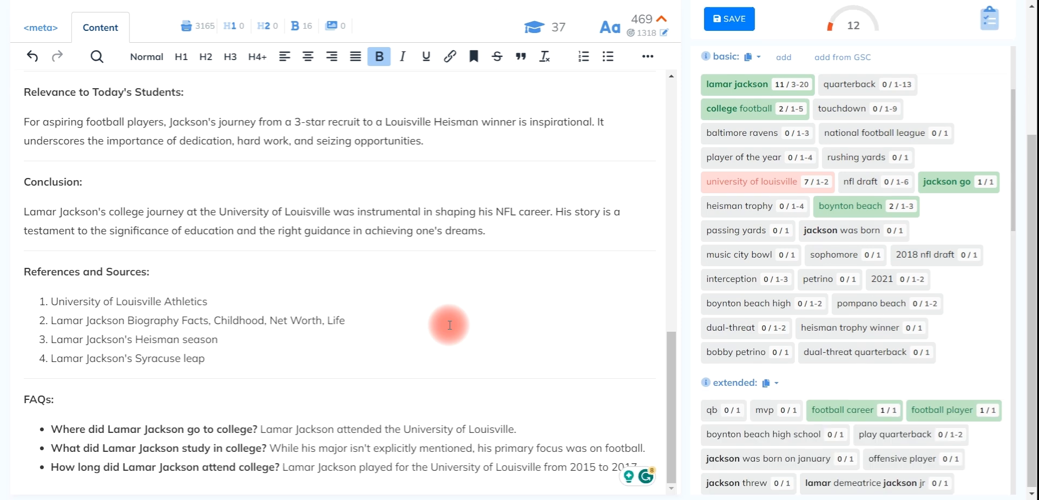
Step: Generate a continuation of the article's introduction paragraph with the standard Expand text AI-writing template
{"action": "scroll", "coordinate": [477, 303], "scroll_direction": "up", "scroll_amount": 15}
{"action": "scroll", "coordinate": [451, 267], "scroll_direction": "up", "scroll_amount": 1}
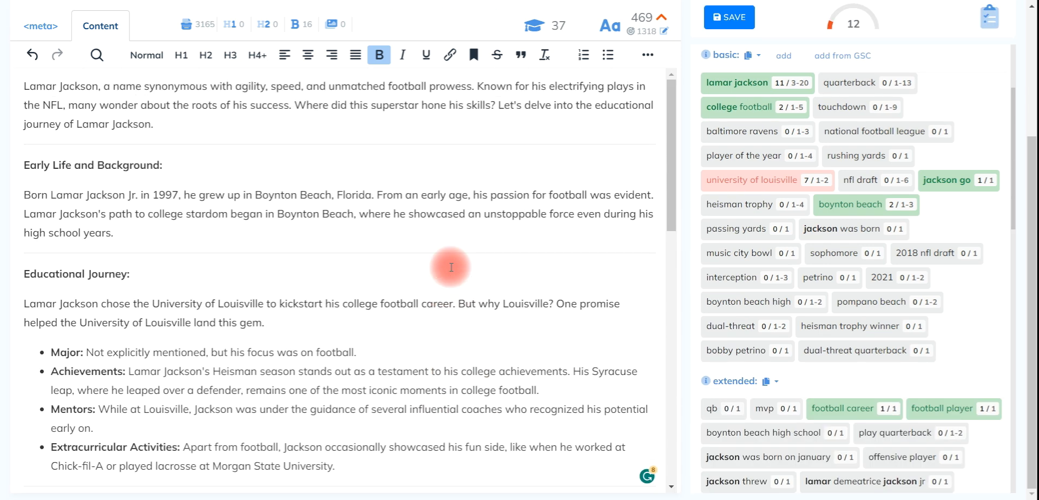
{"action": "scroll", "coordinate": [451, 266], "scroll_direction": "up", "scroll_amount": 3}
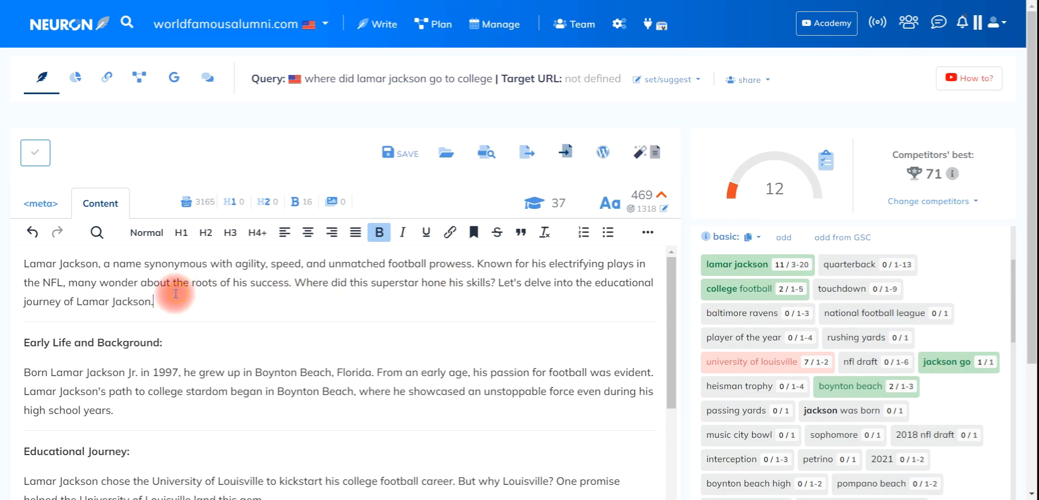
{"action": "left_click_drag", "start_coordinate": [155, 301], "coordinate": [1, 256]}
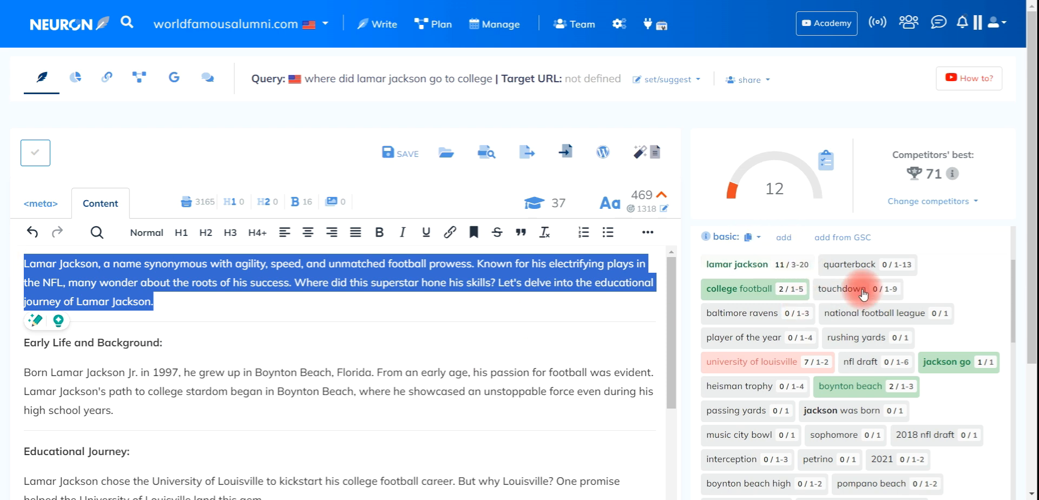
{"action": "scroll", "coordinate": [910, 296], "scroll_direction": "up", "scroll_amount": 1}
{"action": "scroll", "coordinate": [910, 293], "scroll_direction": "up", "scroll_amount": 1}
{"action": "left_click", "coordinate": [820, 241]}
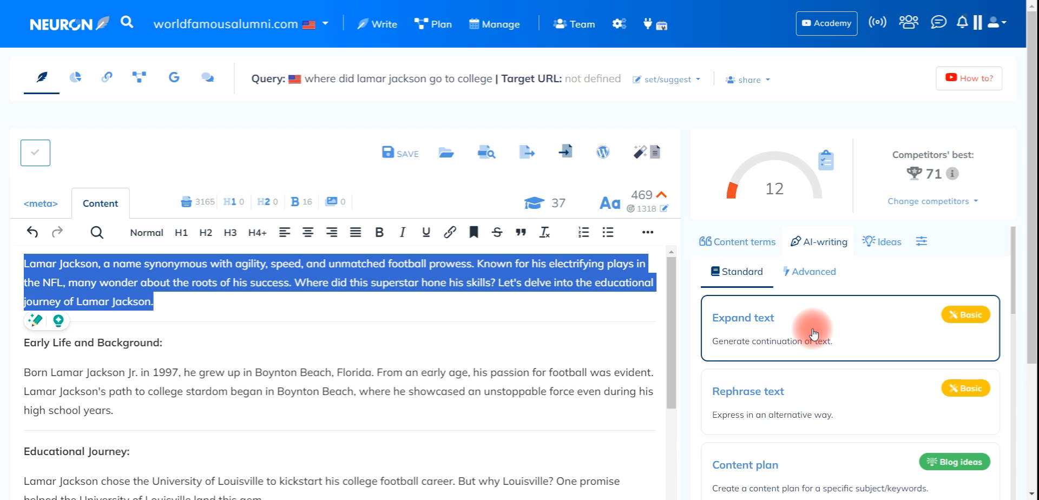
{"action": "left_click", "coordinate": [813, 334]}
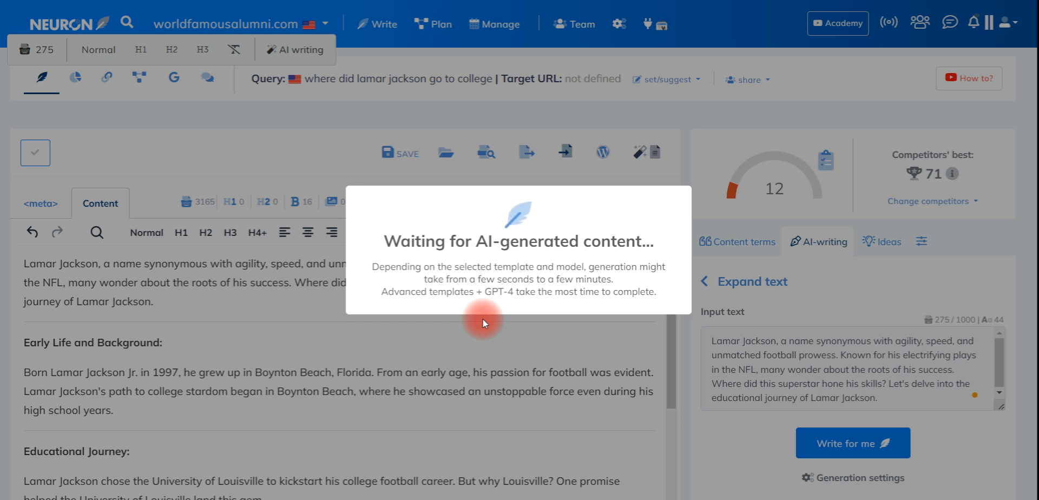
{"action": "scroll", "coordinate": [478, 275], "scroll_direction": "up", "scroll_amount": 2}
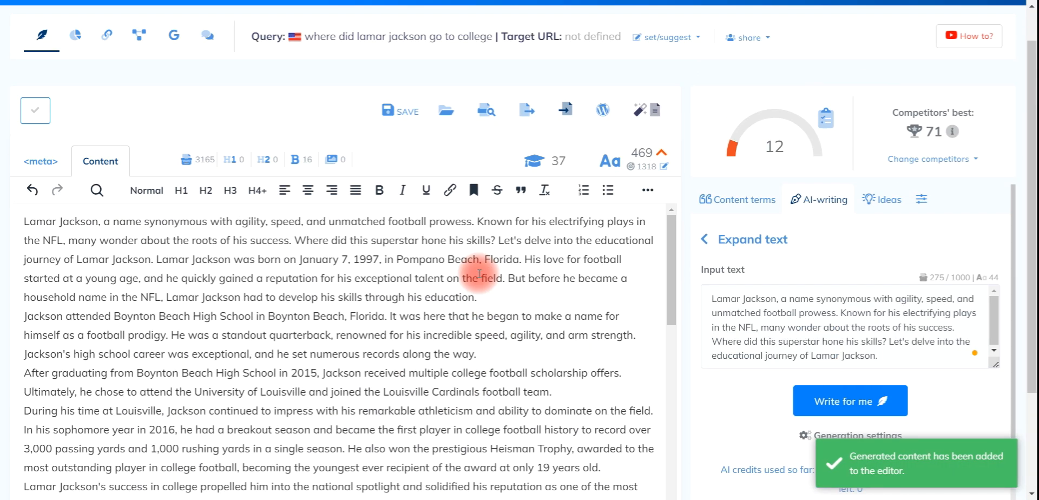
Step: Insert blank lines between the generated introduction paragraphs, down to the divider above Early Life and Background
{"action": "left_click", "coordinate": [498, 299]}
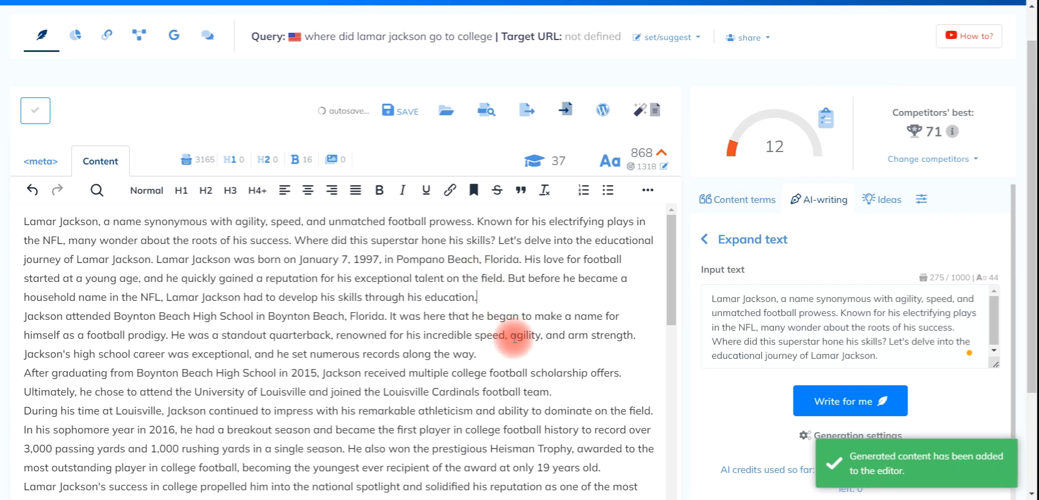
{"action": "key", "text": "Return"}
{"action": "left_click", "coordinate": [501, 380]}
{"action": "key", "text": "Return"}
{"action": "scroll", "coordinate": [501, 373], "scroll_direction": "down", "scroll_amount": 2}
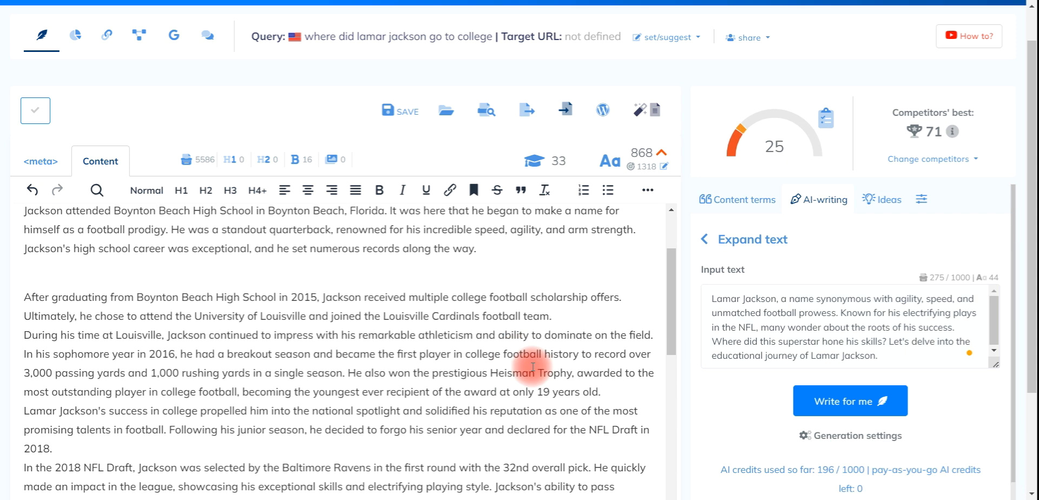
{"action": "left_click", "coordinate": [573, 317]}
{"action": "key", "text": "Return"}
{"action": "left_click", "coordinate": [602, 422]}
{"action": "key", "text": "Return"}
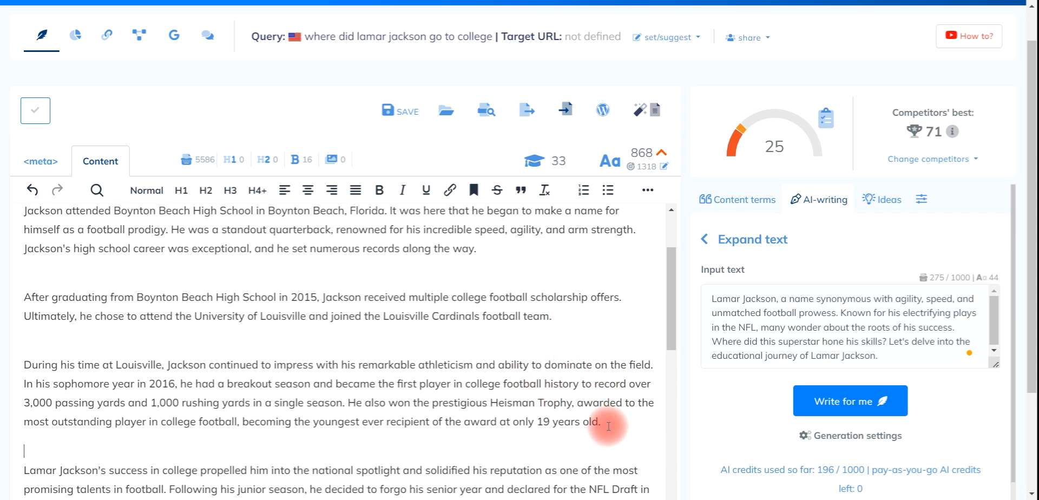
{"action": "scroll", "coordinate": [514, 389], "scroll_direction": "down", "scroll_amount": 2}
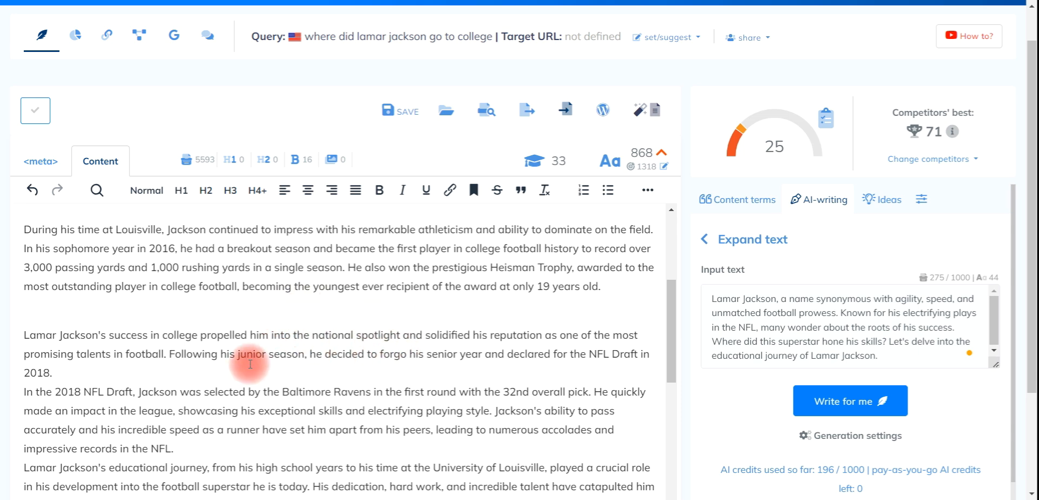
{"action": "key", "text": "Return"}
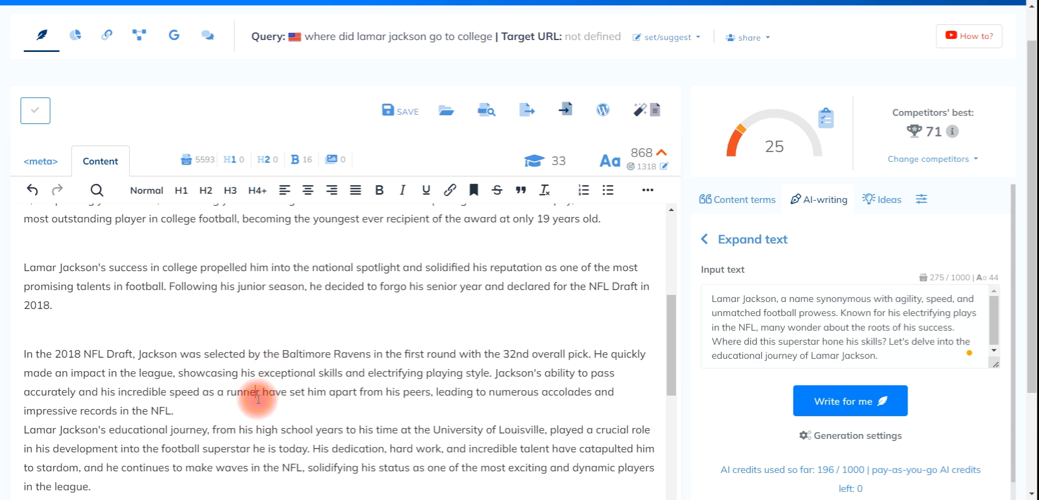
{"action": "key", "text": "Return"}
{"action": "scroll", "coordinate": [249, 401], "scroll_direction": "down", "scroll_amount": 3}
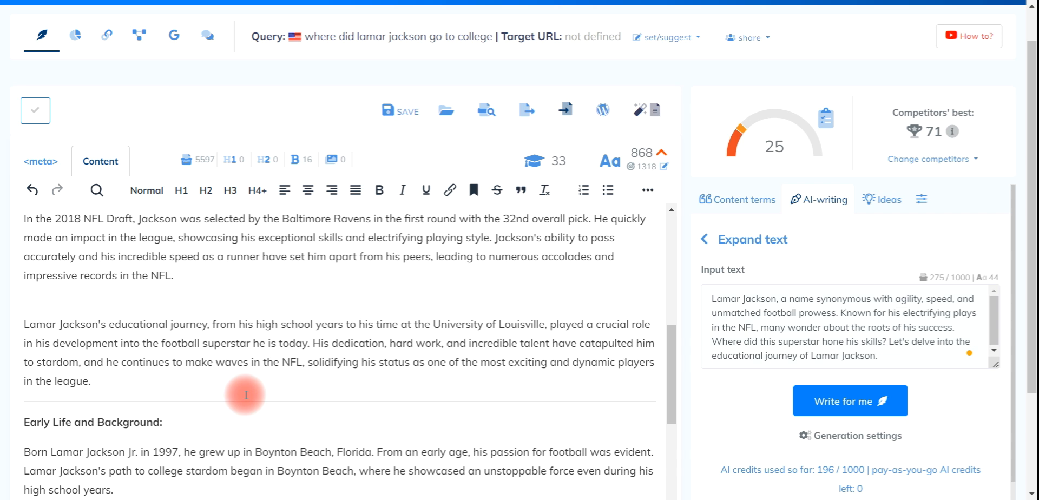
{"action": "key", "text": "Return"}
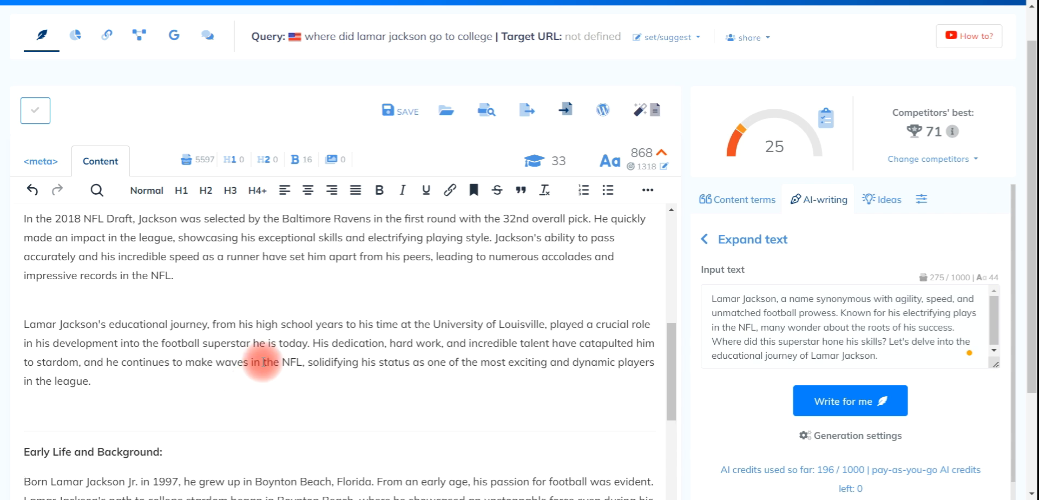
Step: Copy the Early Life and Background section into the Expand text input, replacing the old text, and generate its continuation
{"action": "scroll", "coordinate": [298, 314], "scroll_direction": "up", "scroll_amount": 10}
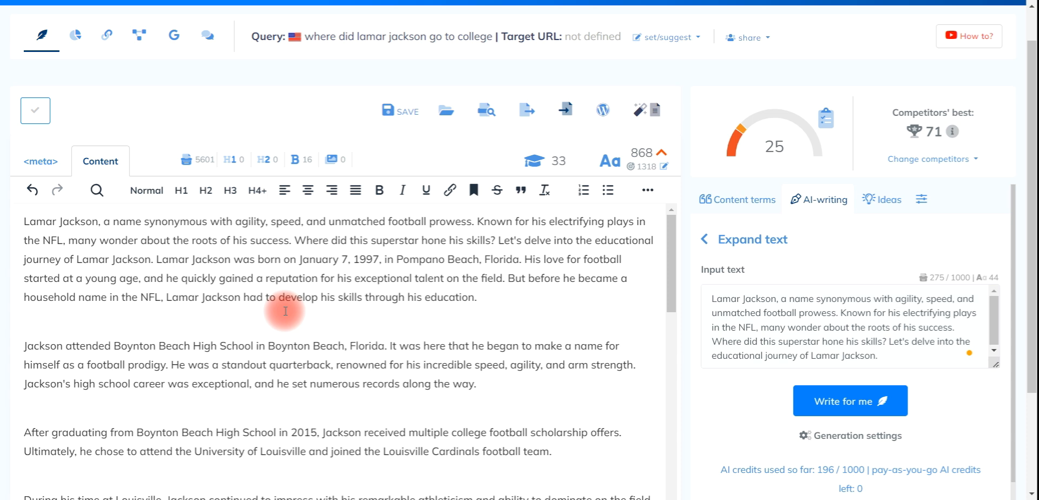
{"action": "scroll", "coordinate": [285, 311], "scroll_direction": "down", "scroll_amount": 15}
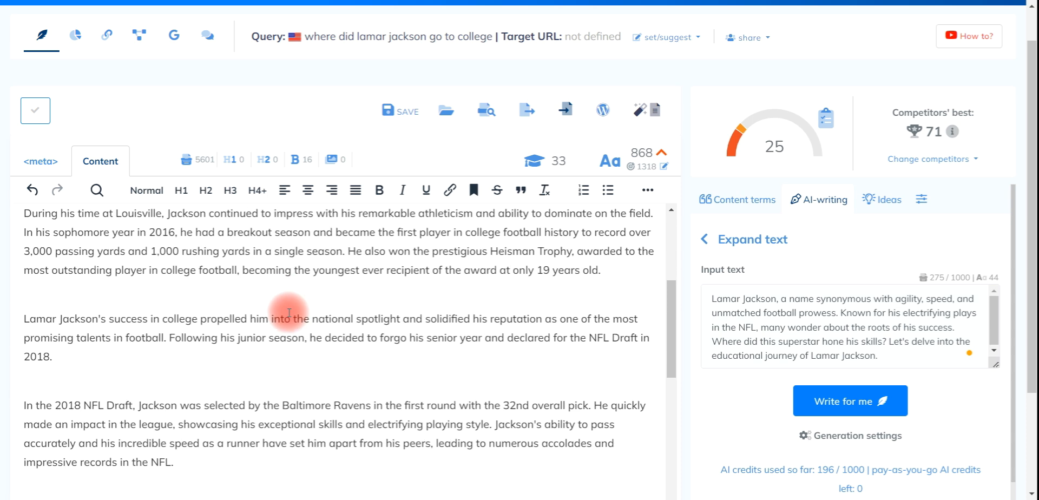
{"action": "scroll", "coordinate": [289, 313], "scroll_direction": "down", "scroll_amount": 1}
{"action": "left_click_drag", "start_coordinate": [162, 318], "coordinate": [395, 246]}
{"action": "key", "text": "ctrl+c"}
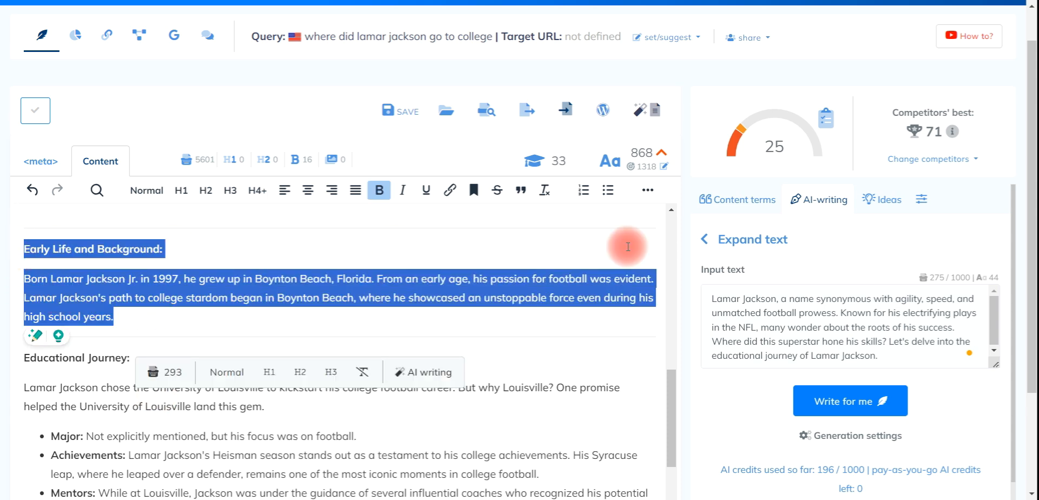
{"action": "left_click", "coordinate": [819, 296]}
{"action": "key", "text": "ctrl+a"}
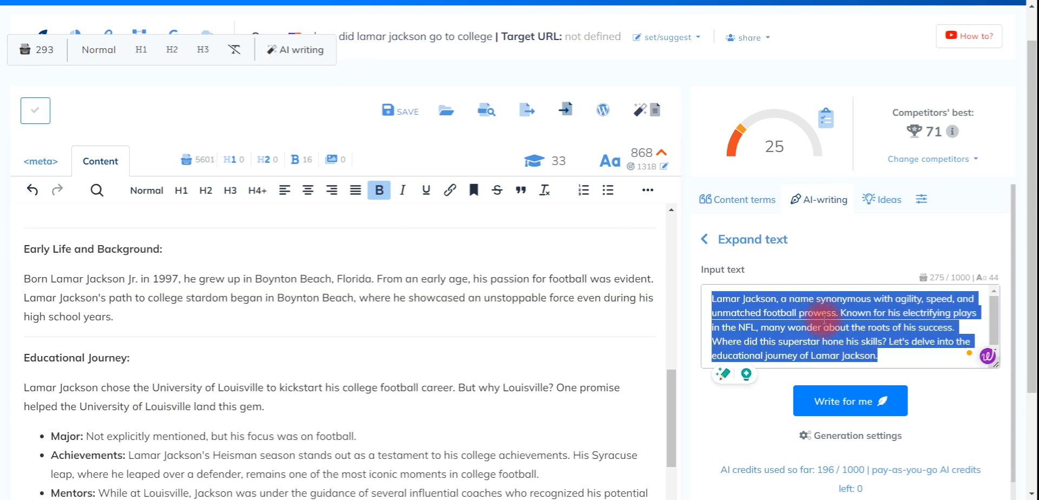
{"action": "key", "text": "ctrl+v"}
{"action": "left_click", "coordinate": [854, 411]}
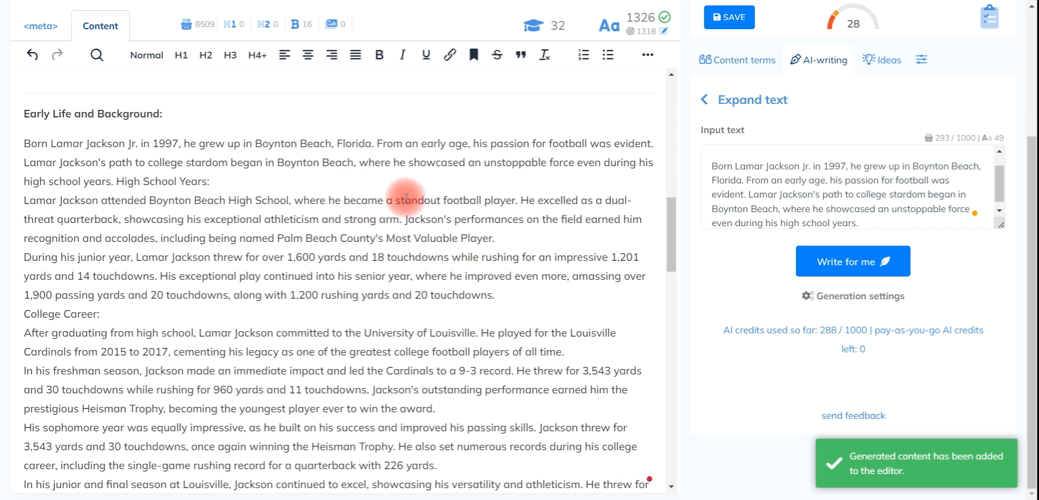
Step: Insert blank lines between the generated high school paragraphs and around the College Career heading
{"action": "key", "text": "Return"}
{"action": "left_click", "coordinate": [514, 269]}
{"action": "key", "text": "Return"}
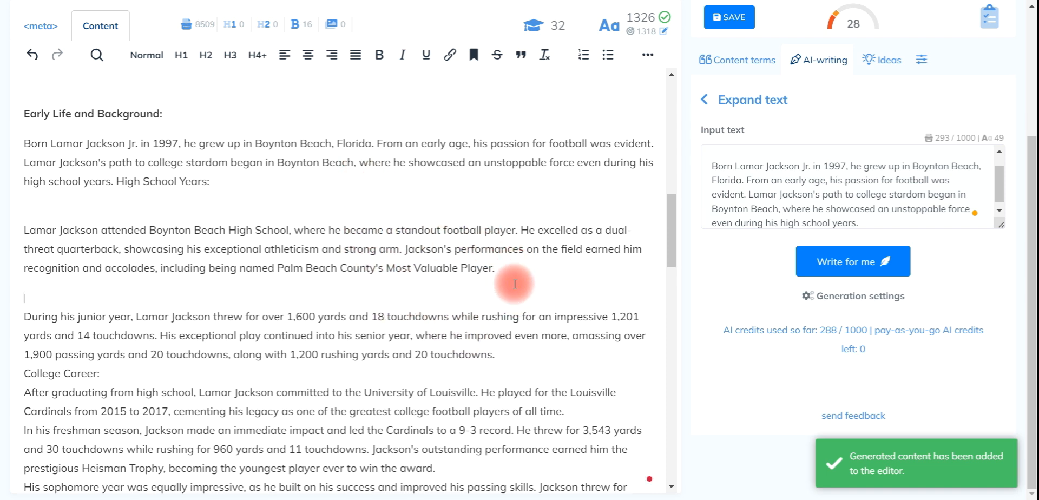
{"action": "left_click", "coordinate": [517, 355]}
{"action": "key", "text": "Return"}
{"action": "scroll", "coordinate": [357, 371], "scroll_direction": "down", "scroll_amount": 3}
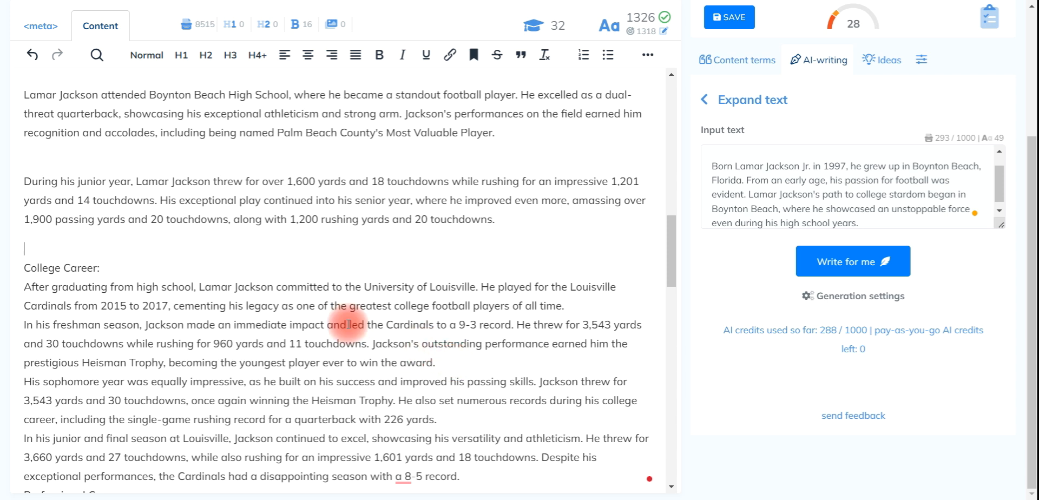
{"action": "left_click", "coordinate": [225, 266]}
{"action": "key", "text": "Return"}
{"action": "scroll", "coordinate": [476, 359], "scroll_direction": "down", "scroll_amount": 3}
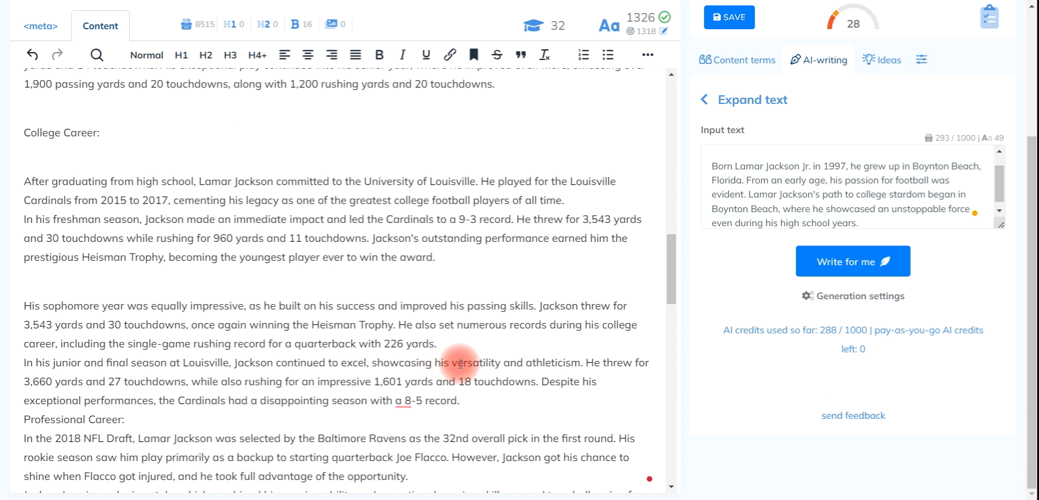
Step: Insert blank lines between the paragraphs on the sophomore season, final Louisville season, 2018 NFL Draft, playing style and 2019 season
{"action": "left_click", "coordinate": [489, 338]}
{"action": "key", "text": "Return"}
{"action": "left_click", "coordinate": [482, 428]}
{"action": "key", "text": "Return"}
{"action": "scroll", "coordinate": [443, 368], "scroll_direction": "down", "scroll_amount": 3}
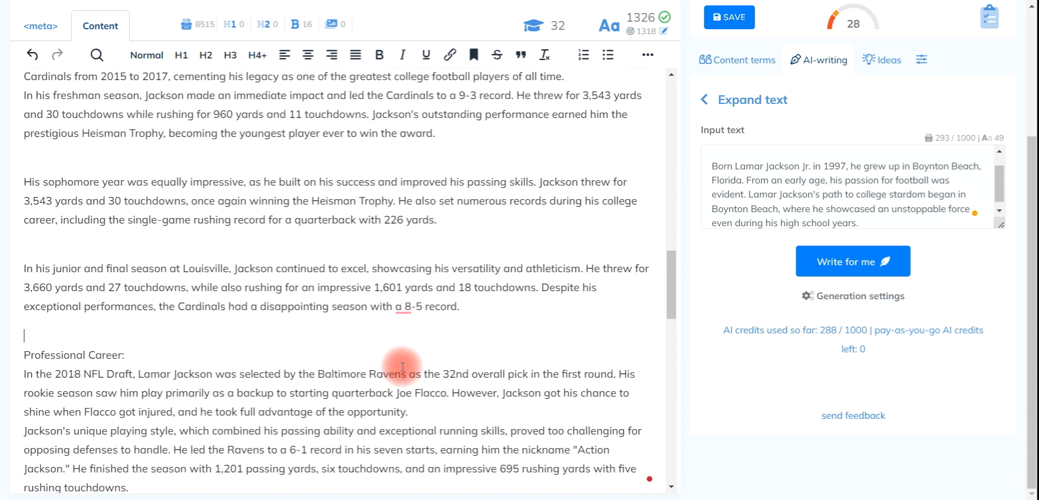
{"action": "left_click", "coordinate": [442, 400]}
{"action": "key", "text": "Return"}
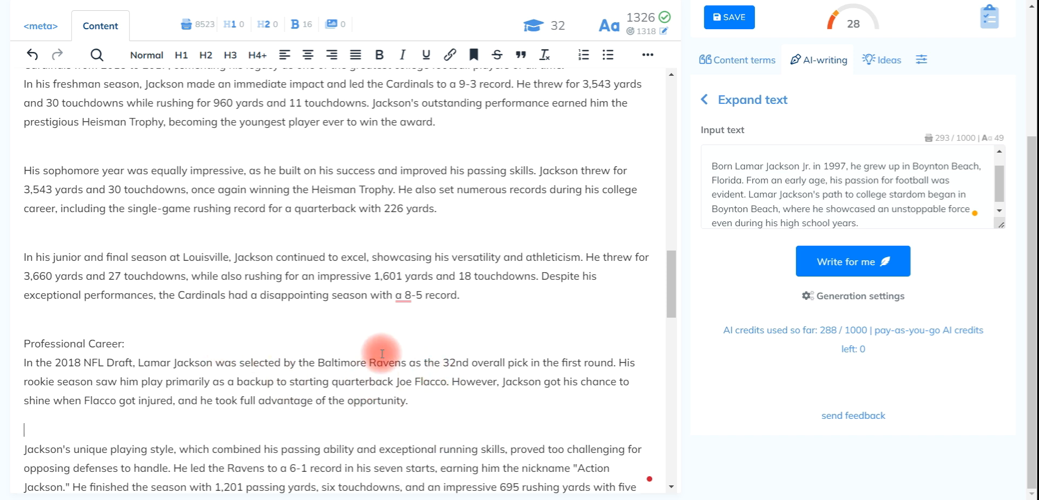
{"action": "scroll", "coordinate": [356, 384], "scroll_direction": "down", "scroll_amount": 4}
{"action": "key", "text": "Return"}
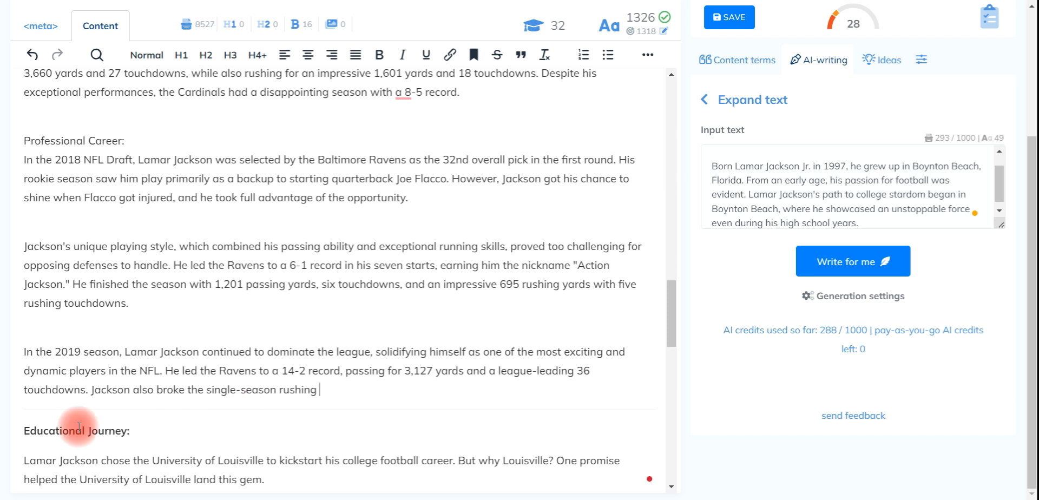
Step: Replace the Expand text input with the Educational Journey section, including its bullet list, and generate its continuation
{"action": "scroll", "coordinate": [86, 417], "scroll_direction": "down", "scroll_amount": 3}
{"action": "left_click_drag", "start_coordinate": [18, 294], "coordinate": [378, 354]}
{"action": "key", "text": "ctrl+c"}
{"action": "scroll", "coordinate": [277, 393], "scroll_direction": "down", "scroll_amount": 3}
{"action": "left_click", "coordinate": [871, 195]}
{"action": "key", "text": "ctrl+a"}
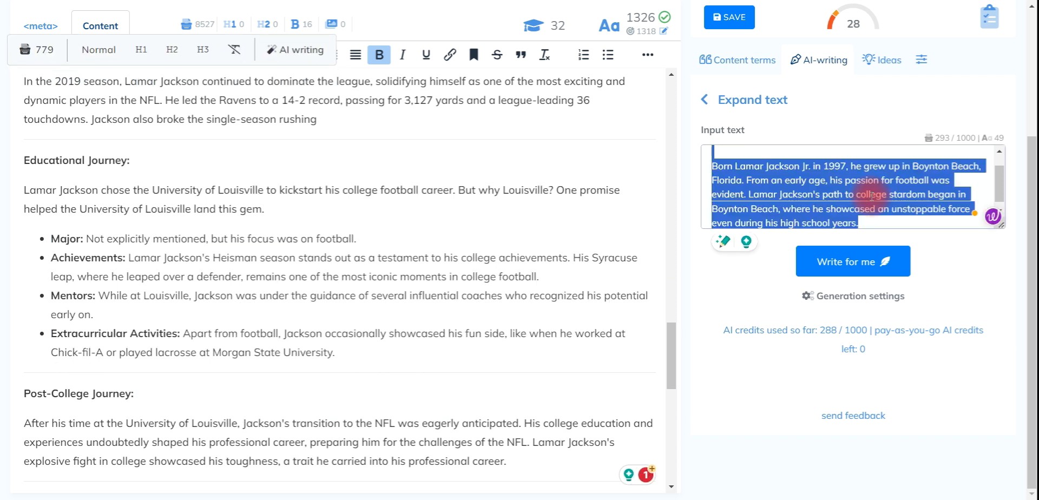
{"action": "key", "text": "ctrl+v"}
{"action": "left_click", "coordinate": [852, 264]}
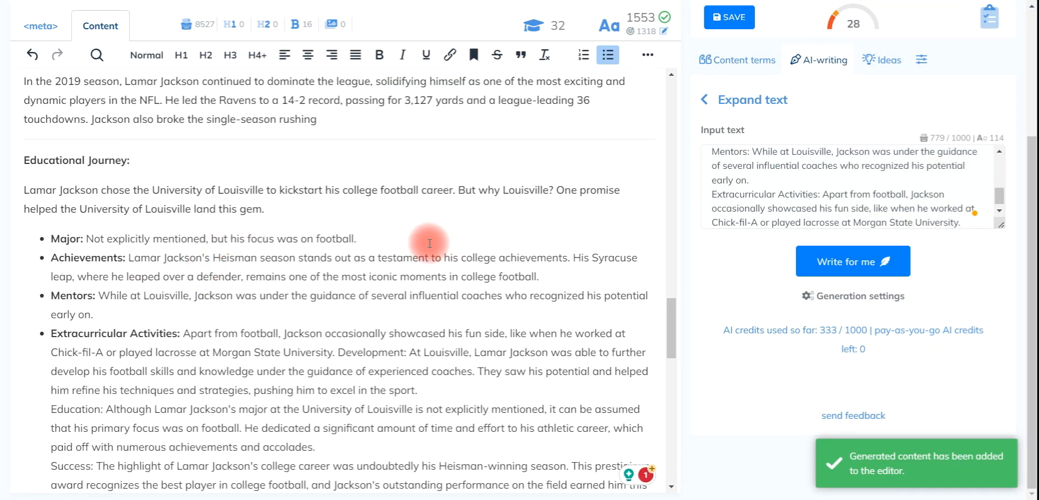
Step: Replace the Expand text input with the Post-College Journey section and generate its continuation
{"action": "scroll", "coordinate": [379, 252], "scroll_direction": "down", "scroll_amount": 3}
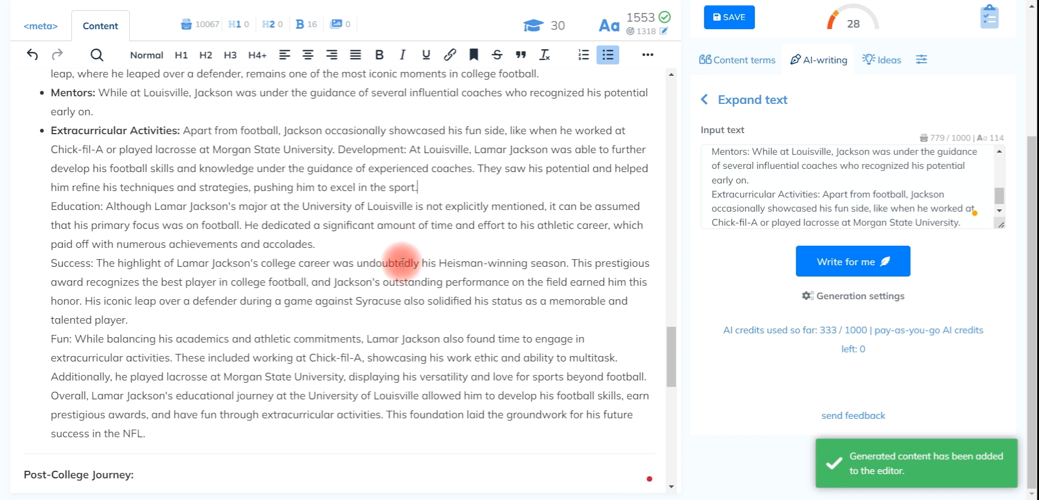
{"action": "scroll", "coordinate": [386, 271], "scroll_direction": "down", "scroll_amount": 2}
{"action": "left_click_drag", "start_coordinate": [527, 427], "coordinate": [13, 328]}
{"action": "key", "text": "ctrl+c"}
{"action": "left_click", "coordinate": [831, 173]}
{"action": "key", "text": "ctrl+a"}
{"action": "key", "text": "ctrl+v"}
{"action": "left_click", "coordinate": [846, 263]}
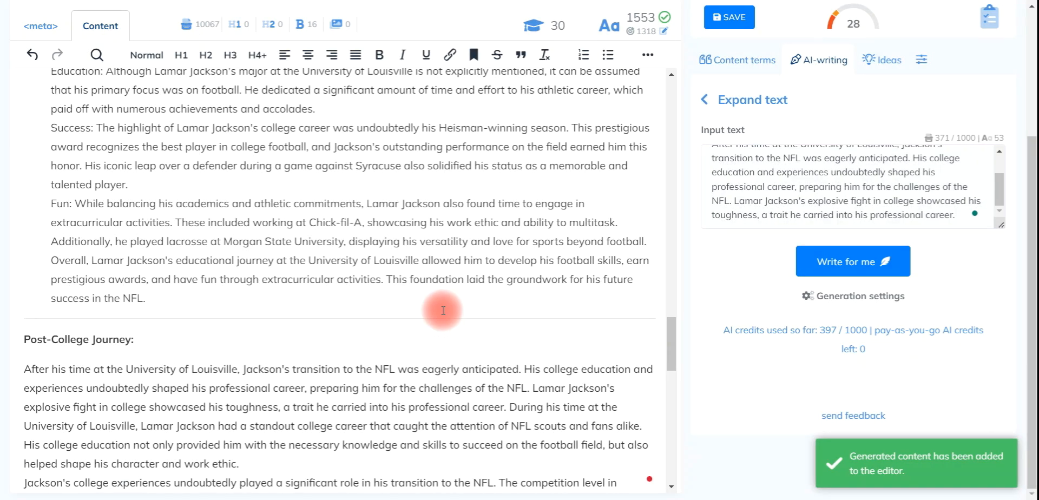
Step: Delete the References and Sources heading and its numbered list from the article
{"action": "scroll", "coordinate": [443, 340], "scroll_direction": "down", "scroll_amount": 15}
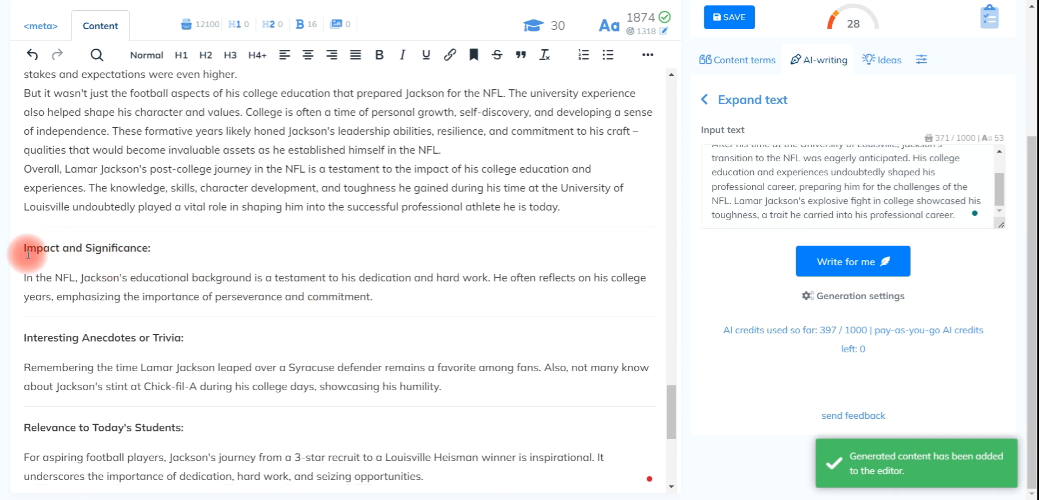
{"action": "left_click_drag", "start_coordinate": [27, 243], "coordinate": [184, 338]}
{"action": "left_click_drag", "start_coordinate": [23, 241], "coordinate": [505, 239]}
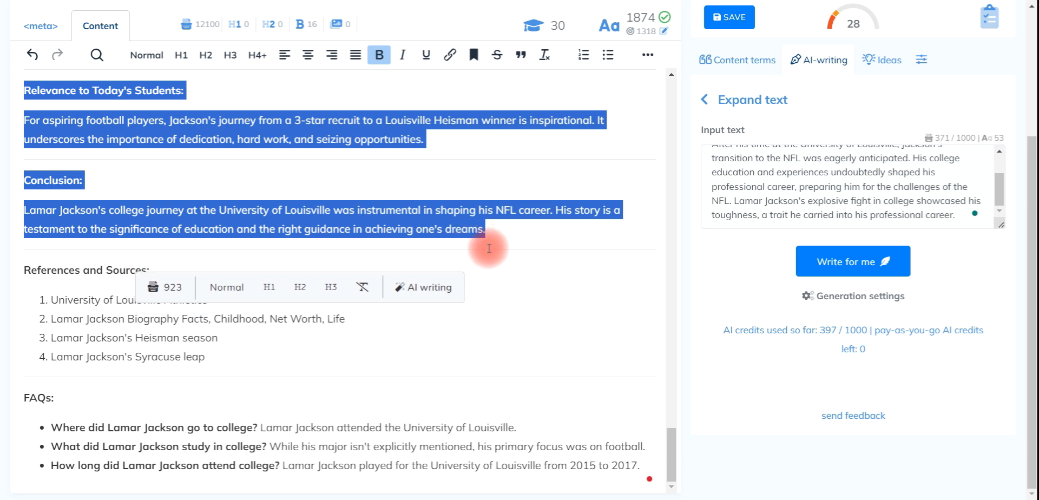
{"action": "left_click_drag", "start_coordinate": [255, 352], "coordinate": [11, 273]}
{"action": "key", "text": "BackSpace"}
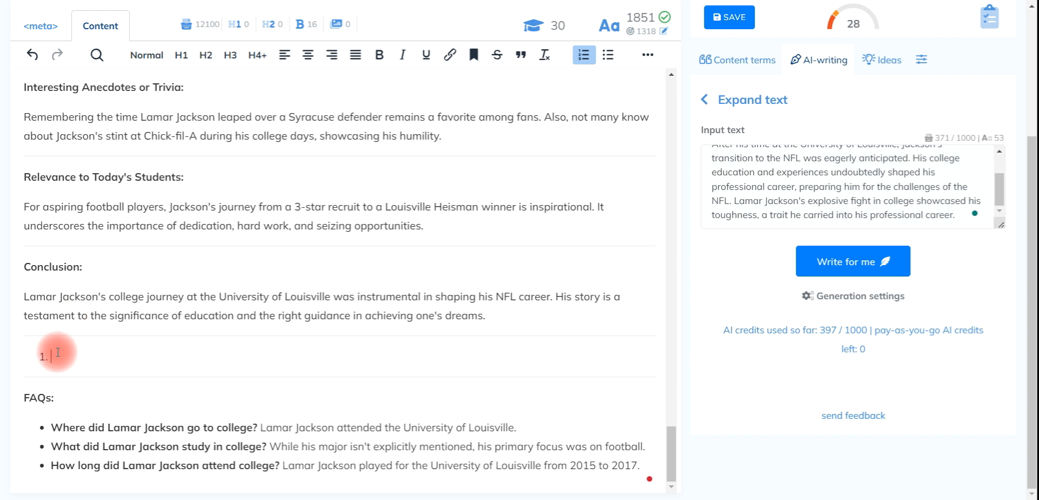
{"action": "key", "text": "BackSpace"}
Step: Replace the Expand text input with the sections from Impact and Significance through Conclusion and generate their continuation
{"action": "mouse_move", "coordinate": [517, 317]}
{"action": "left_mouse_down"}
{"action": "mouse_move", "coordinate": [91, 267]}
{"action": "mouse_move", "coordinate": [63, 222]}
{"action": "mouse_move", "coordinate": [65, 246]}
{"action": "mouse_move", "coordinate": [49, 244]}
{"action": "mouse_move", "coordinate": [16, 334]}
{"action": "left_mouse_up"}
{"action": "scroll", "coordinate": [63, 222], "scroll_direction": "up", "scroll_amount": 6}
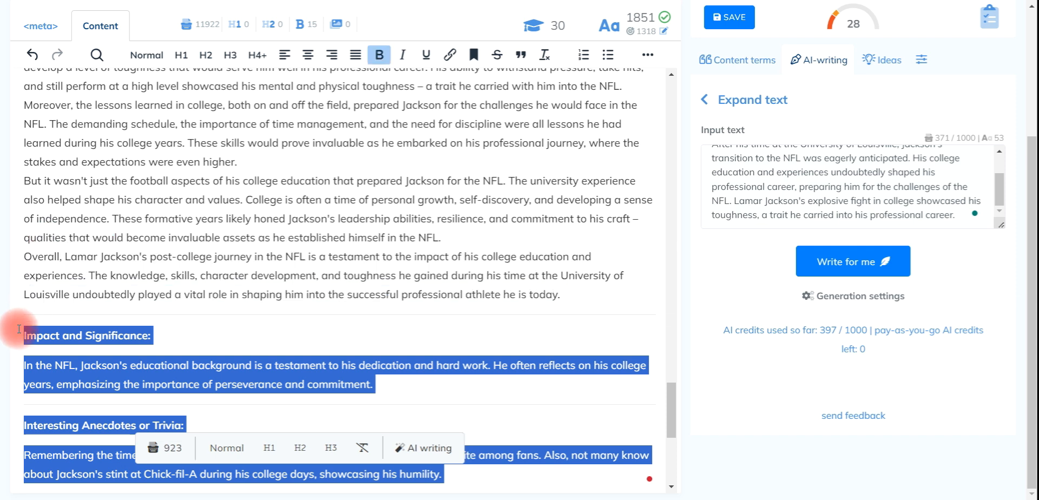
{"action": "left_click", "coordinate": [797, 187]}
{"action": "key", "text": "ctrl+a"}
{"action": "key", "text": "ctrl+v"}
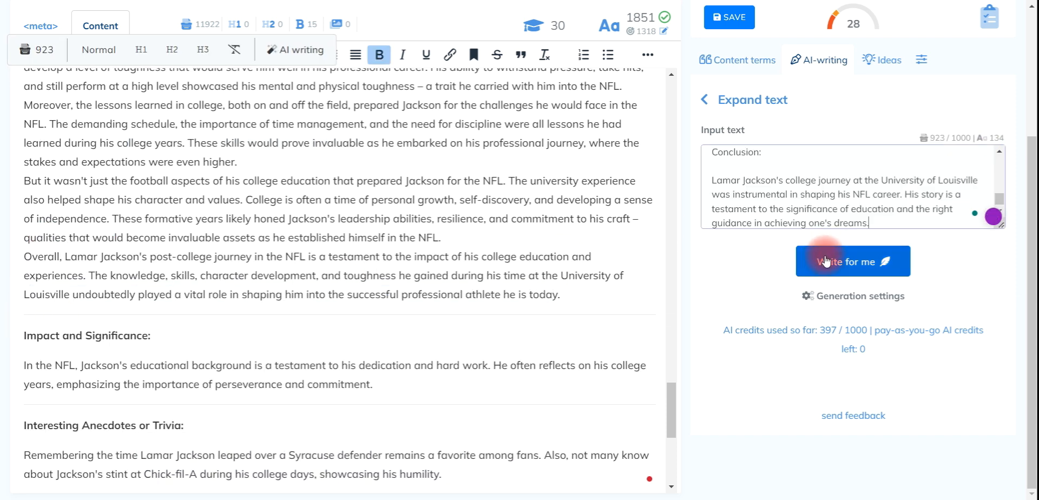
{"action": "left_click", "coordinate": [822, 261]}
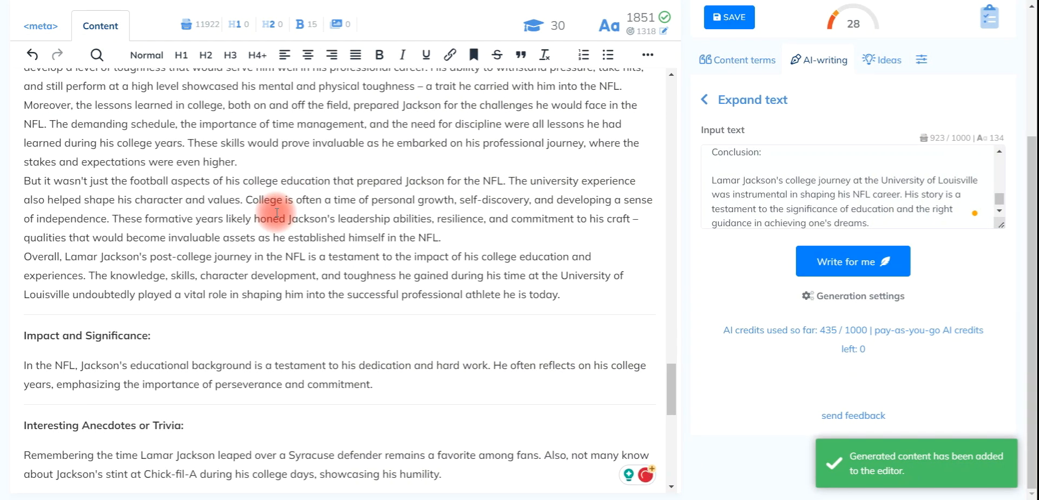
{"action": "scroll", "coordinate": [276, 213], "scroll_direction": "down", "scroll_amount": 10}
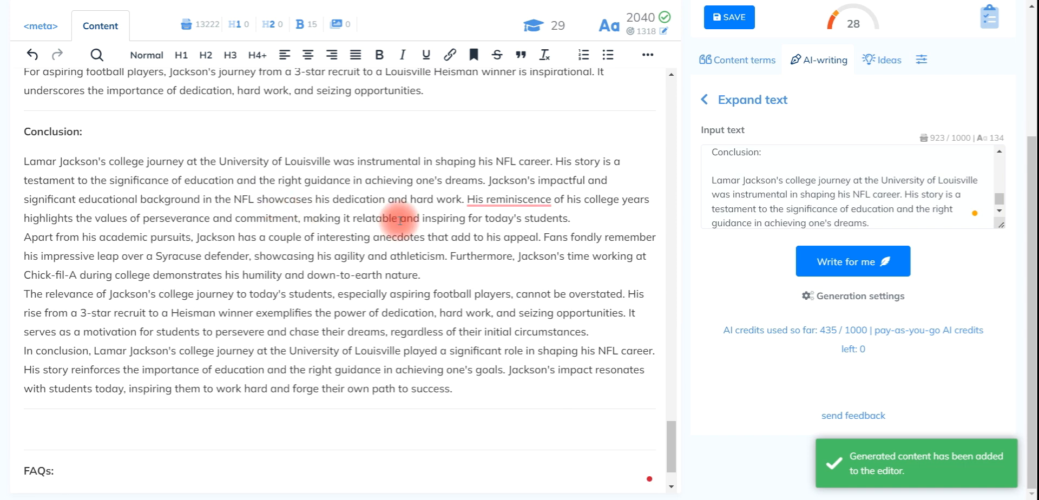
Step: Separate the generated paragraphs of the Conclusion section with blank lines
{"action": "left_click", "coordinate": [486, 266]}
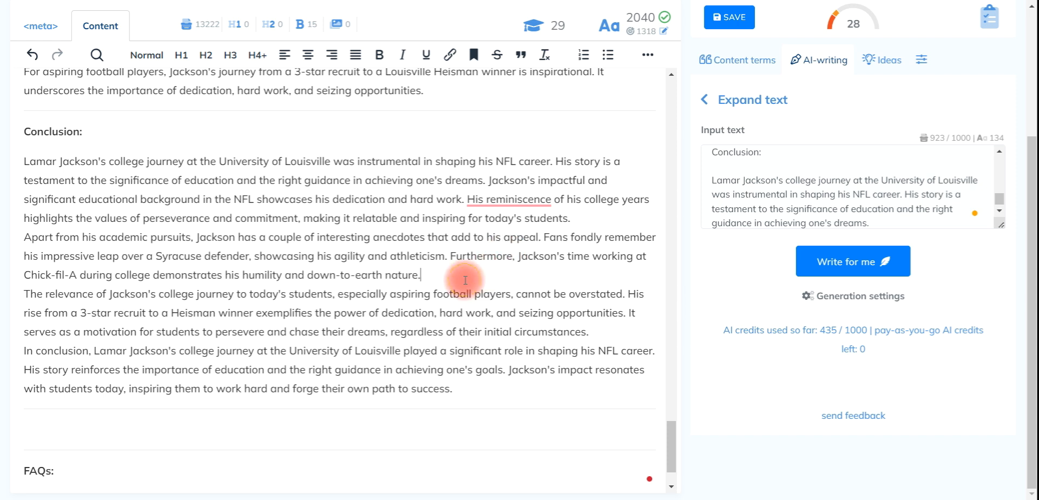
{"action": "key", "text": "Return"}
{"action": "left_click", "coordinate": [589, 218]}
{"action": "key", "text": "Return"}
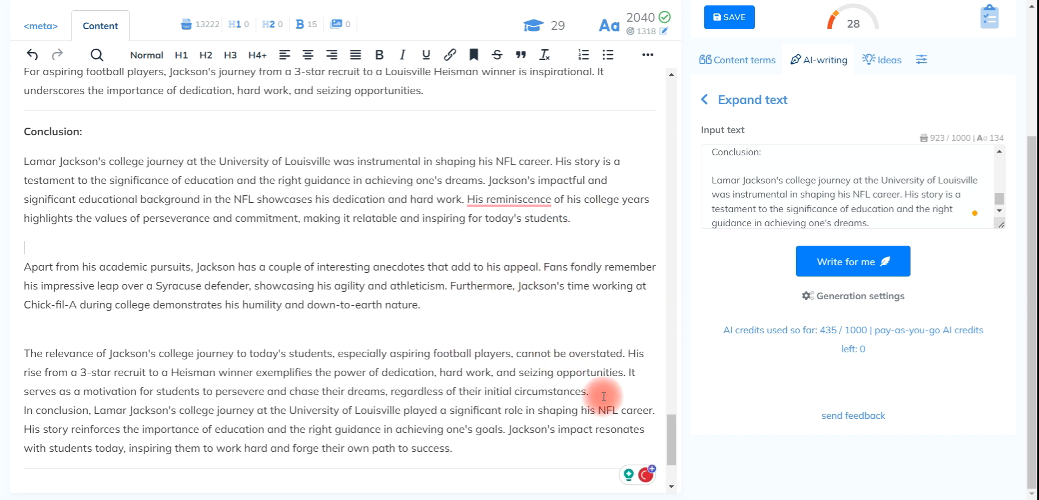
{"action": "key", "text": "Return"}
{"action": "scroll", "coordinate": [558, 310], "scroll_direction": "down", "scroll_amount": 3}
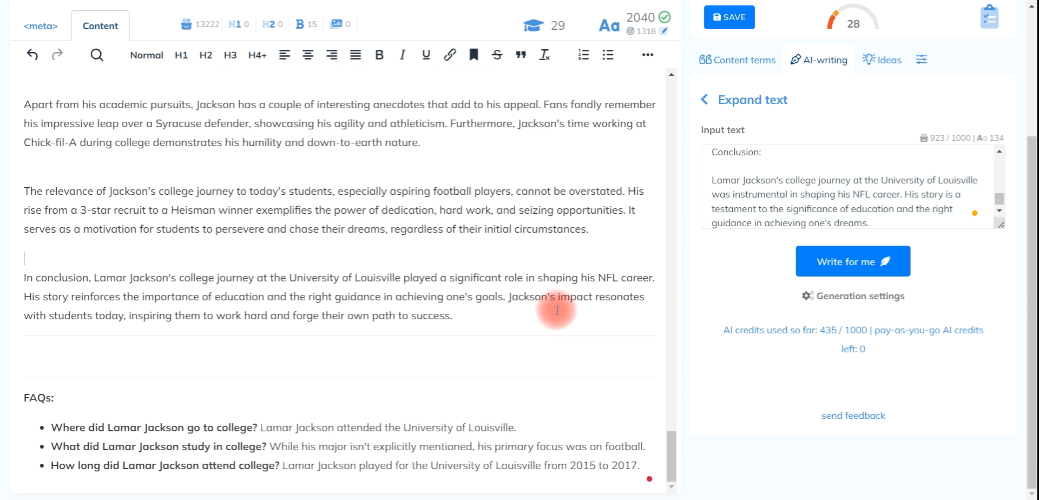
Step: Replace the Expand text input with the Impact and Significance section and generate its continuation
{"action": "scroll", "coordinate": [557, 310], "scroll_direction": "up", "scroll_amount": 10}
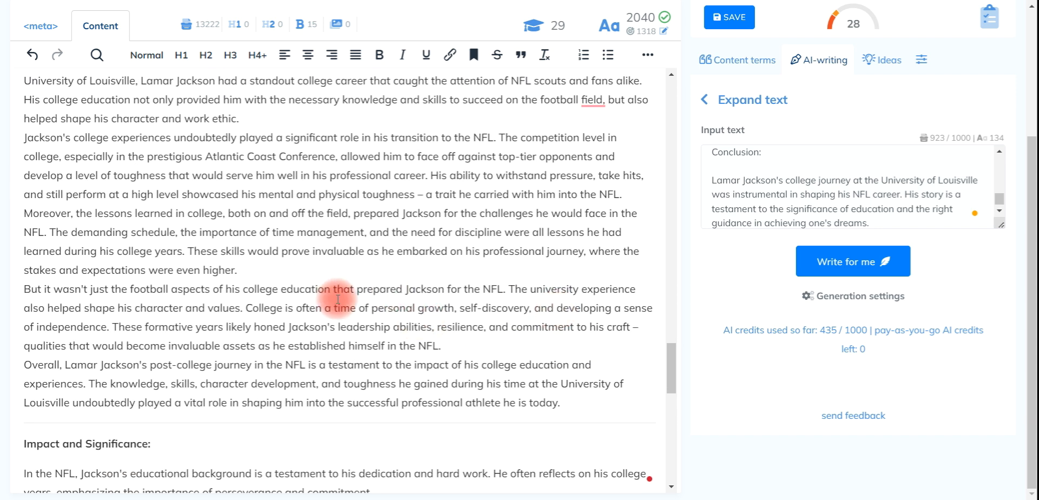
{"action": "scroll", "coordinate": [418, 264], "scroll_direction": "down", "scroll_amount": 4}
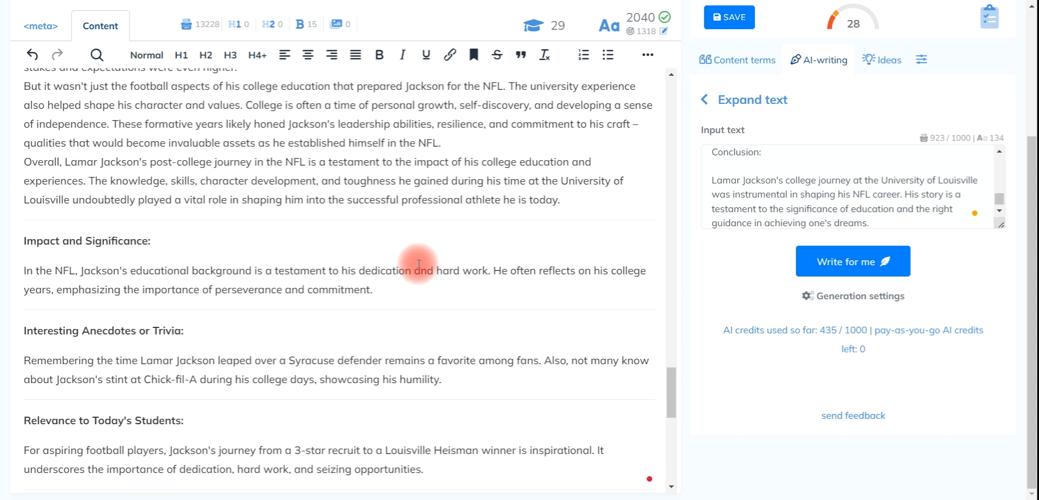
{"action": "left_click", "coordinate": [417, 241]}
{"action": "left_click_drag", "start_coordinate": [388, 292], "coordinate": [7, 237]}
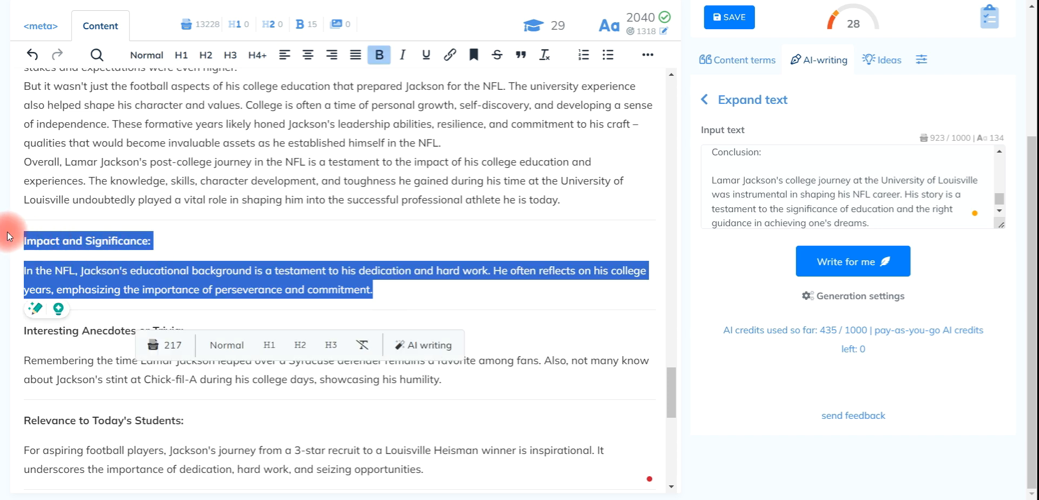
{"action": "left_click", "coordinate": [738, 179]}
{"action": "key", "text": "ctrl+a"}
{"action": "key", "text": "ctrl+v"}
{"action": "left_click", "coordinate": [867, 268]}
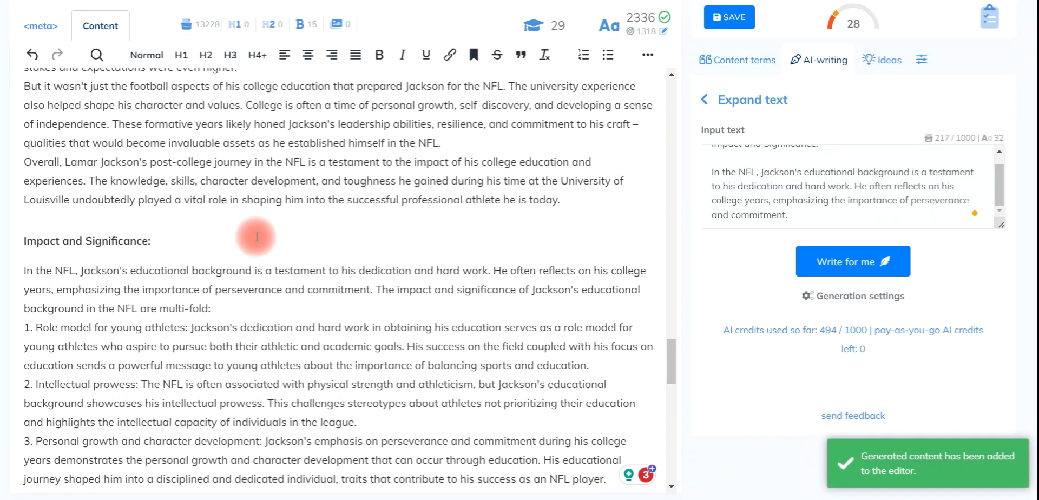
Step: Replace the Expand text input with the Interesting Anecdotes or Trivia section and generate its continuation
{"action": "scroll", "coordinate": [329, 232], "scroll_direction": "down", "scroll_amount": 6}
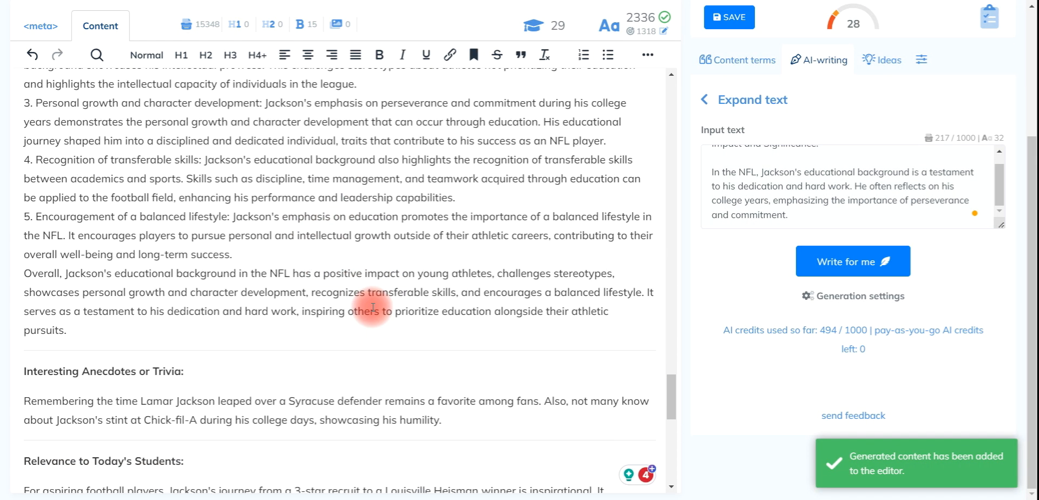
{"action": "scroll", "coordinate": [412, 297], "scroll_direction": "down", "scroll_amount": 3}
{"action": "left_click_drag", "start_coordinate": [455, 286], "coordinate": [18, 232]}
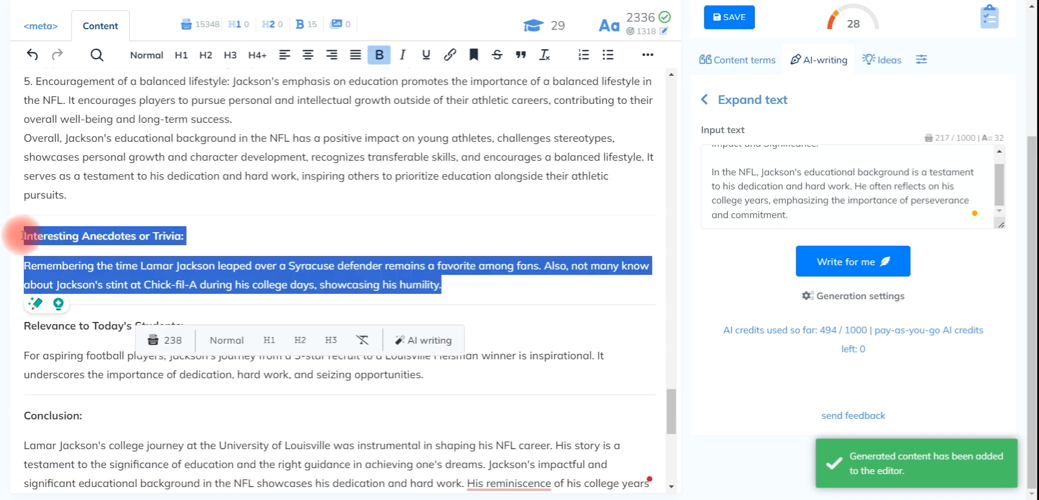
{"action": "left_click", "coordinate": [857, 257]}
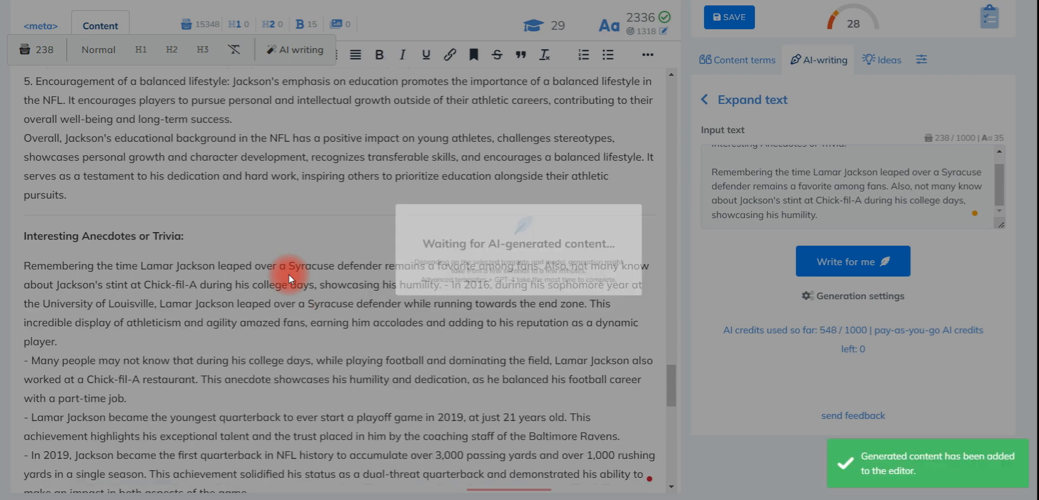
Step: Replace the Expand text input with the Relevance to Today's Students section and generate its continuation
{"action": "scroll", "coordinate": [424, 337], "scroll_direction": "down", "scroll_amount": 5}
{"action": "scroll", "coordinate": [424, 332], "scroll_direction": "down", "scroll_amount": 2}
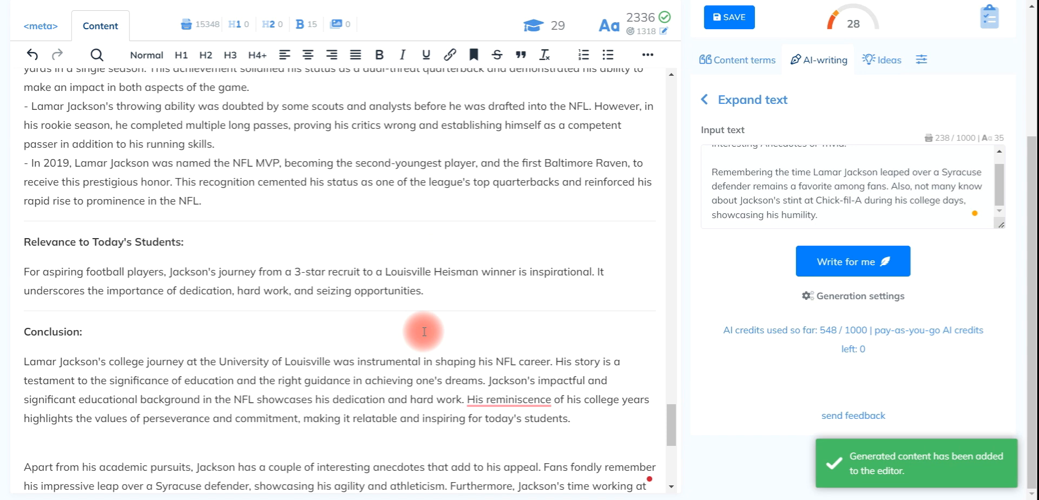
{"action": "left_click_drag", "start_coordinate": [460, 292], "coordinate": [2, 241]}
{"action": "key", "text": "ctrl+c"}
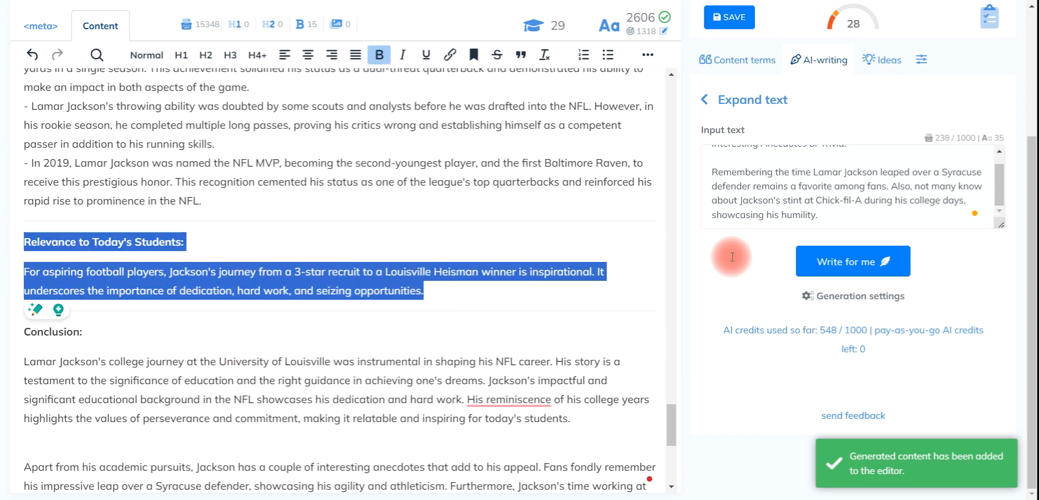
{"action": "left_click", "coordinate": [731, 208]}
{"action": "key", "text": "ctrl+a"}
{"action": "key", "text": "ctrl+v"}
{"action": "left_click", "coordinate": [875, 273]}
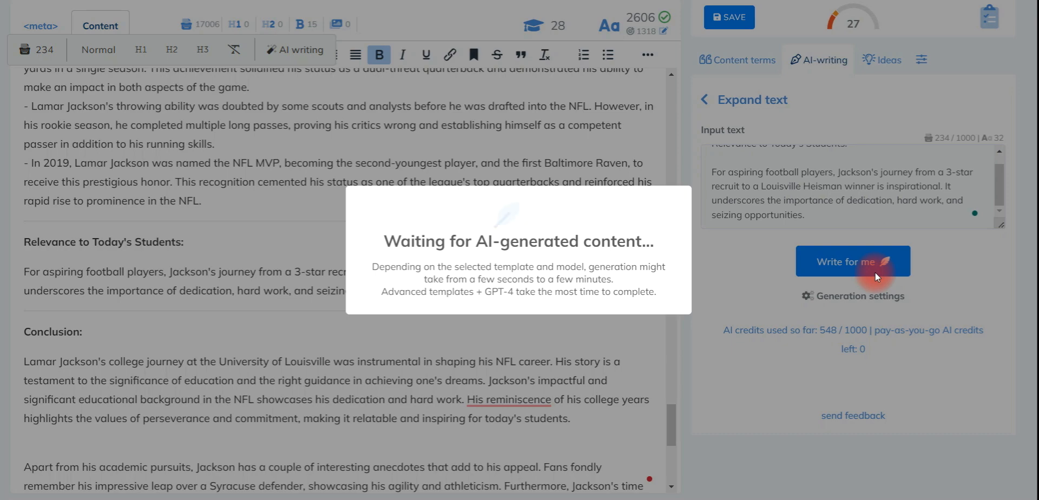
Step: Select the whole article and open the Rephrase text template for AI writing
{"action": "scroll", "coordinate": [514, 259], "scroll_direction": "down", "scroll_amount": 9}
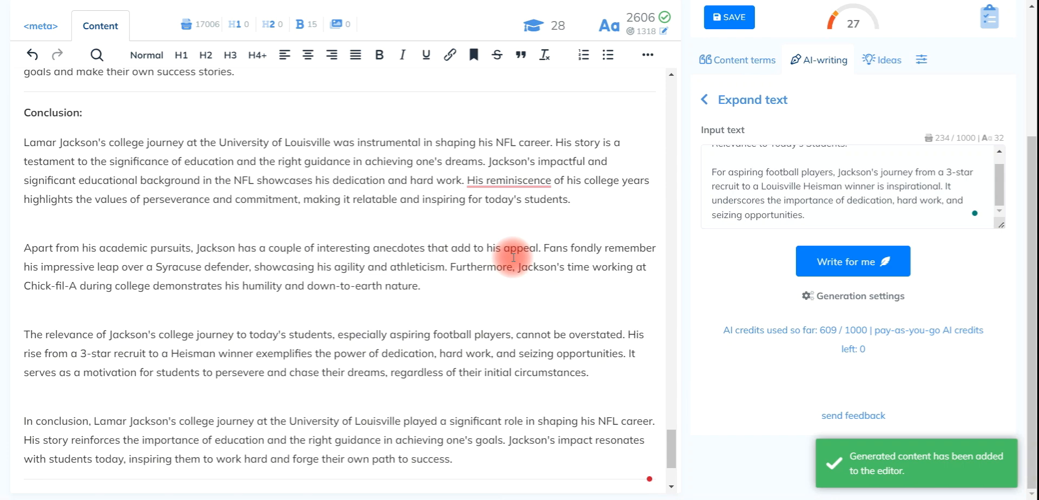
{"action": "scroll", "coordinate": [513, 257], "scroll_direction": "up", "scroll_amount": 15}
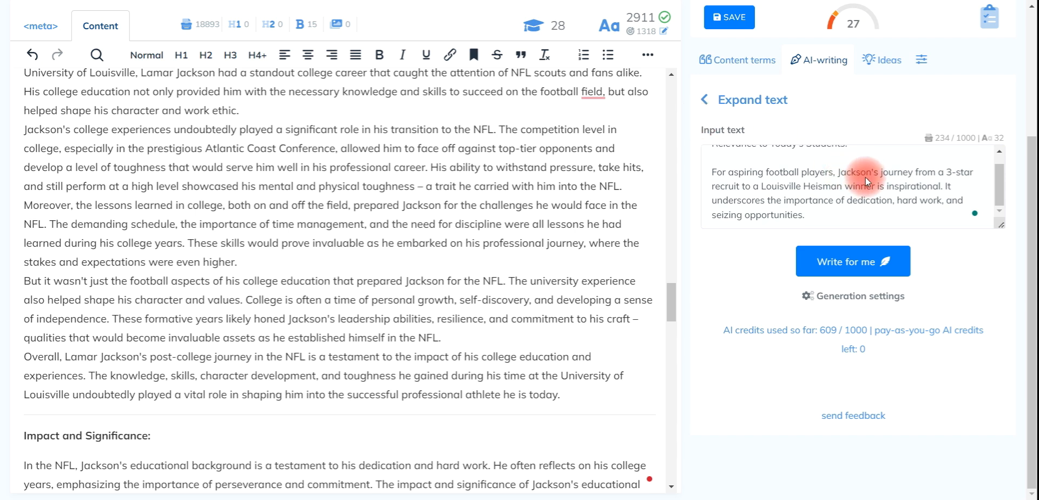
{"action": "left_click", "coordinate": [622, 182]}
{"action": "key", "text": "ctrl+a"}
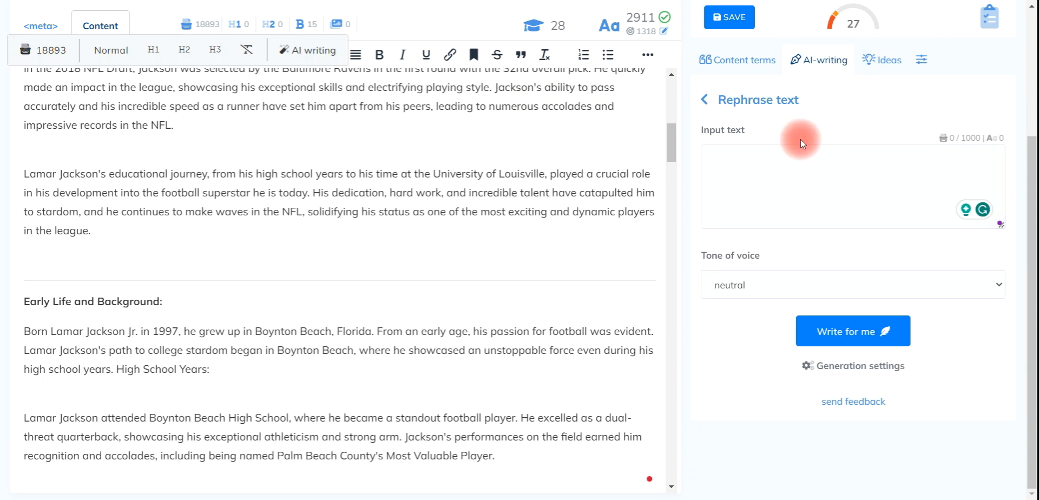
Step: Try to rephrase the paragraphs from Jackson's time at Louisville through the educational journey summary, with the tone of voice set to informal
{"action": "scroll", "coordinate": [800, 138], "scroll_direction": "up", "scroll_amount": 3}
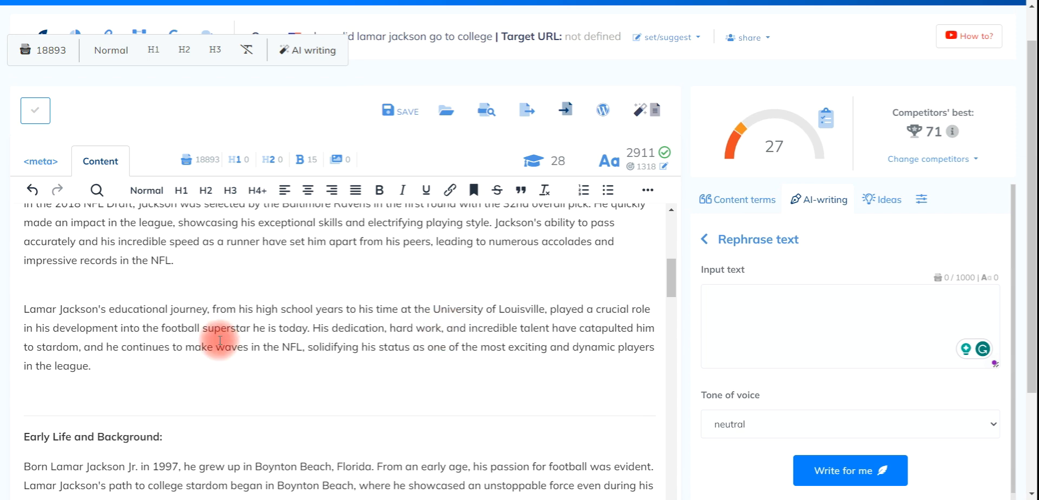
{"action": "scroll", "coordinate": [69, 367], "scroll_direction": "up", "scroll_amount": 3}
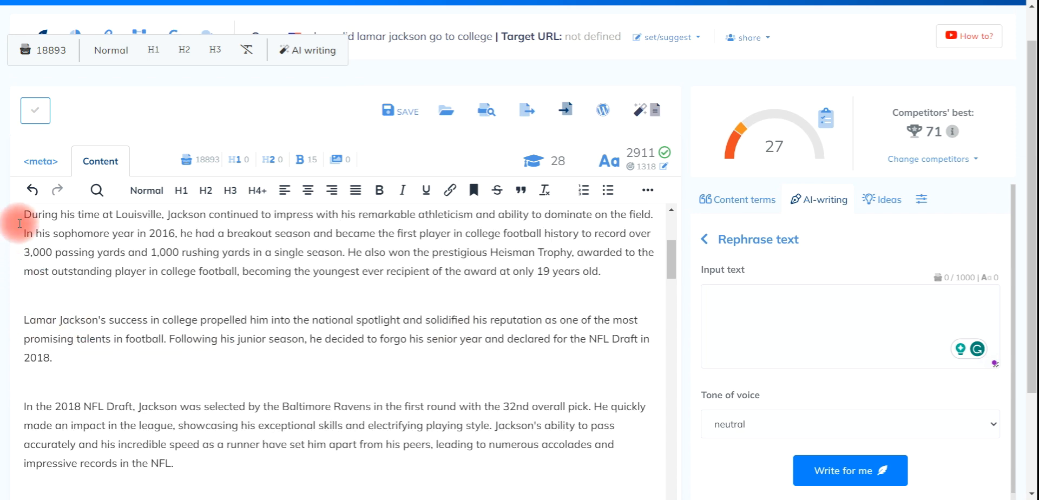
{"action": "left_click_drag", "start_coordinate": [24, 216], "coordinate": [665, 378]}
{"action": "key", "text": "ctrl+c"}
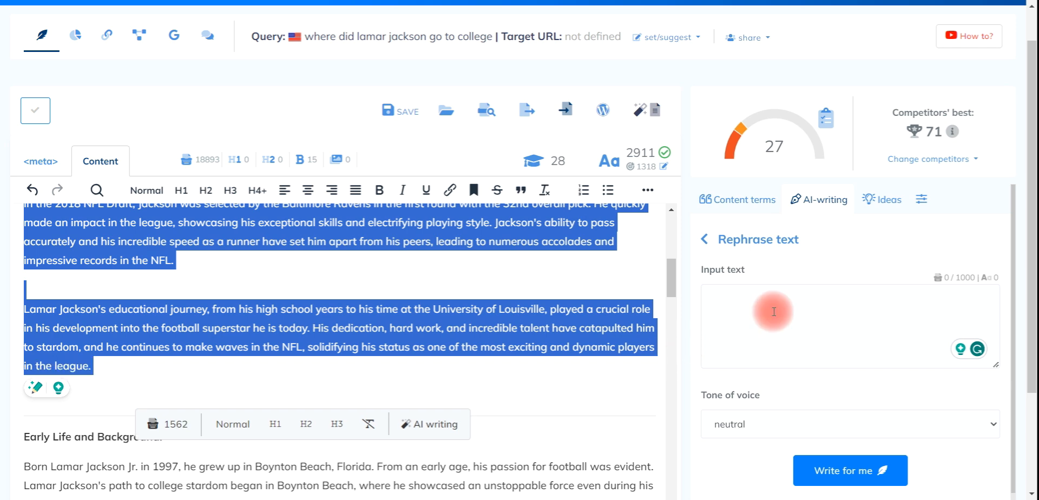
{"action": "left_click", "coordinate": [773, 312]}
{"action": "key", "text": "ctrl+v"}
{"action": "left_click", "coordinate": [842, 429]}
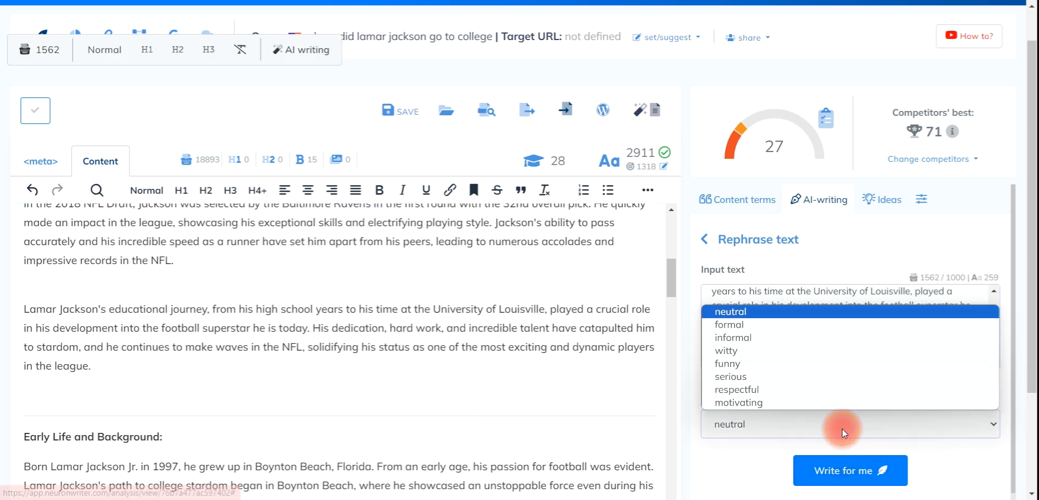
{"action": "left_click", "coordinate": [800, 339]}
{"action": "left_click", "coordinate": [829, 470]}
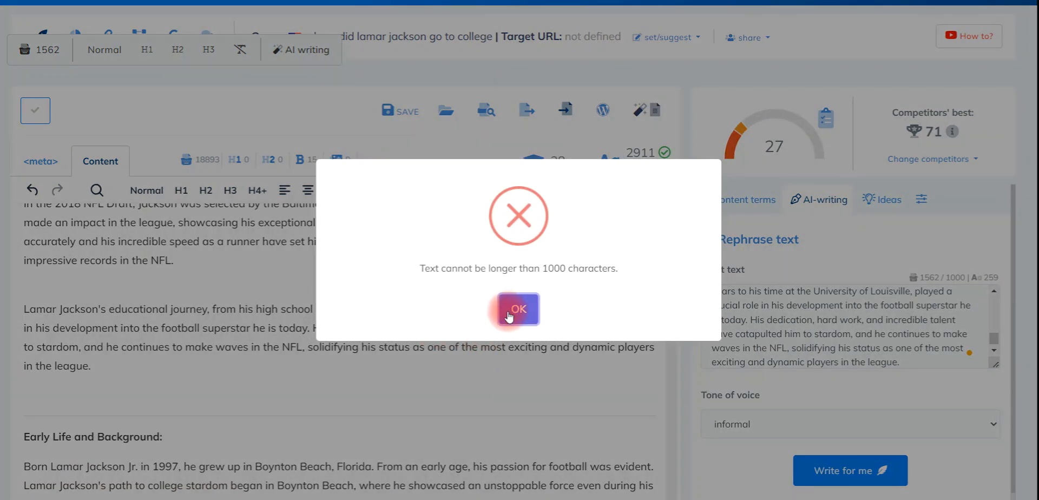
{"action": "left_click", "coordinate": [518, 309]}
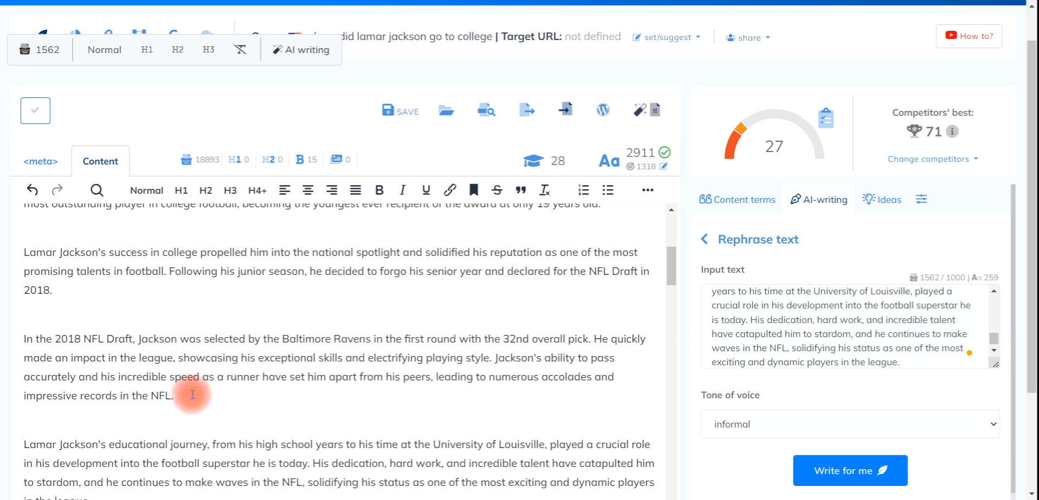
Step: Replace the Rephrase text input with the article's first two paragraphs and generate their informal rewrite
{"action": "scroll", "coordinate": [217, 347], "scroll_direction": "up", "scroll_amount": 10}
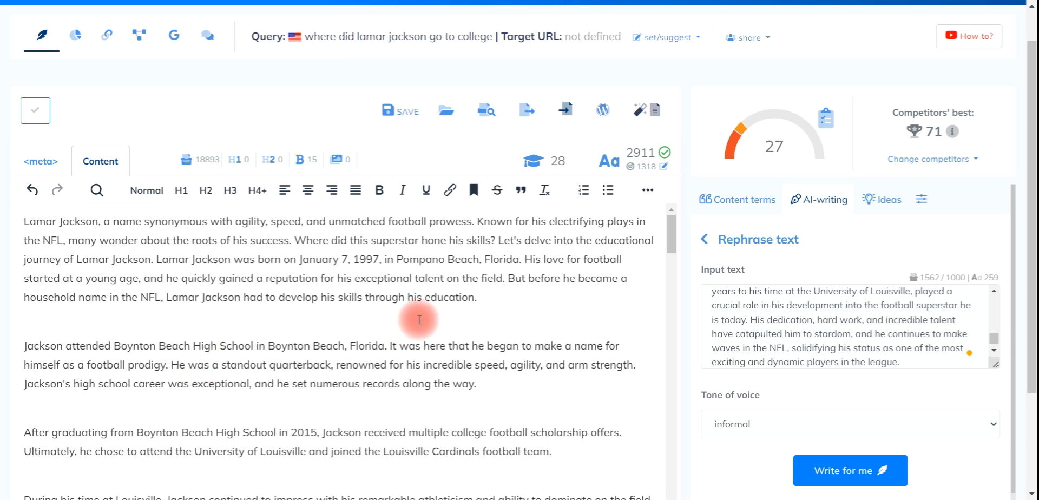
{"action": "left_click_drag", "start_coordinate": [478, 380], "coordinate": [1, 223]}
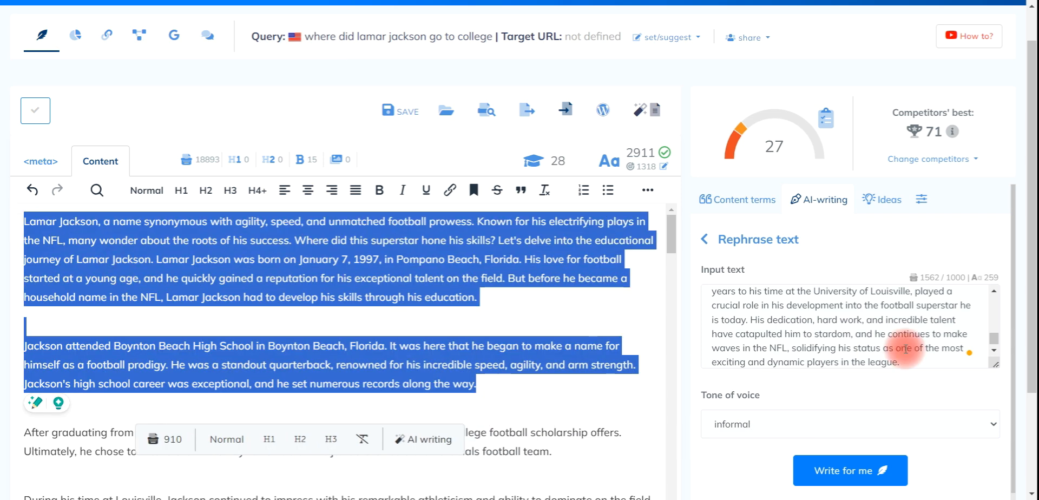
{"action": "left_click", "coordinate": [920, 313]}
{"action": "key", "text": "ctrl+a"}
{"action": "key", "text": "ctrl+v"}
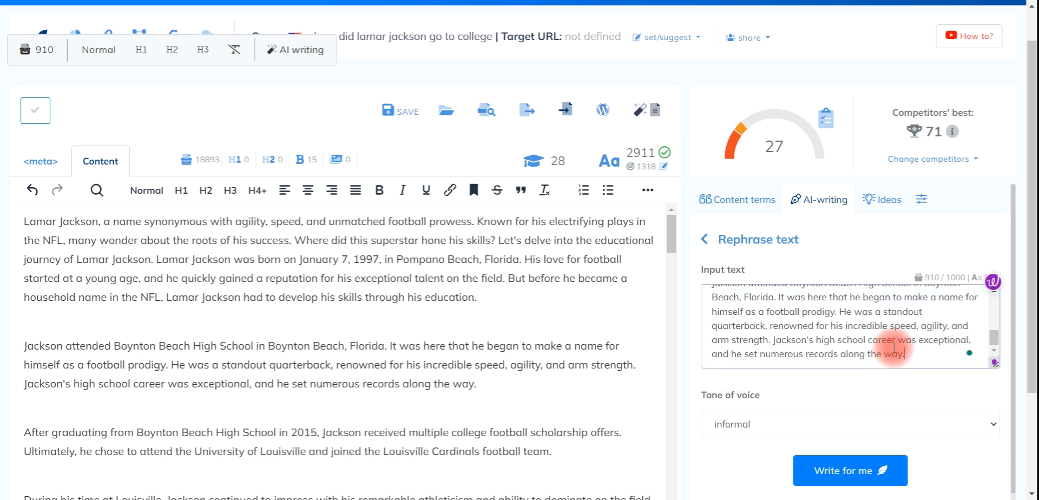
{"action": "left_click", "coordinate": [859, 470]}
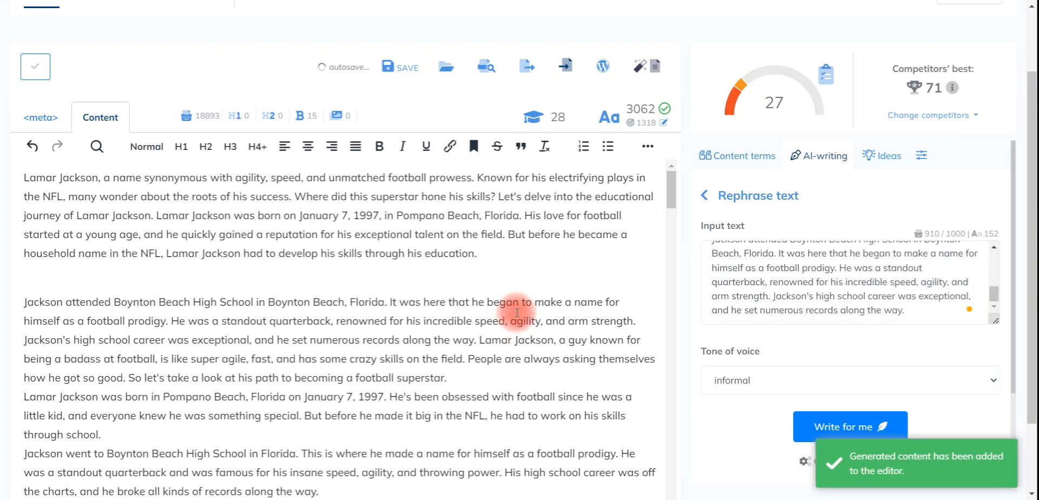
Step: Separate the rephrased introduction paragraphs with blank lines
{"action": "key", "text": "Return"}
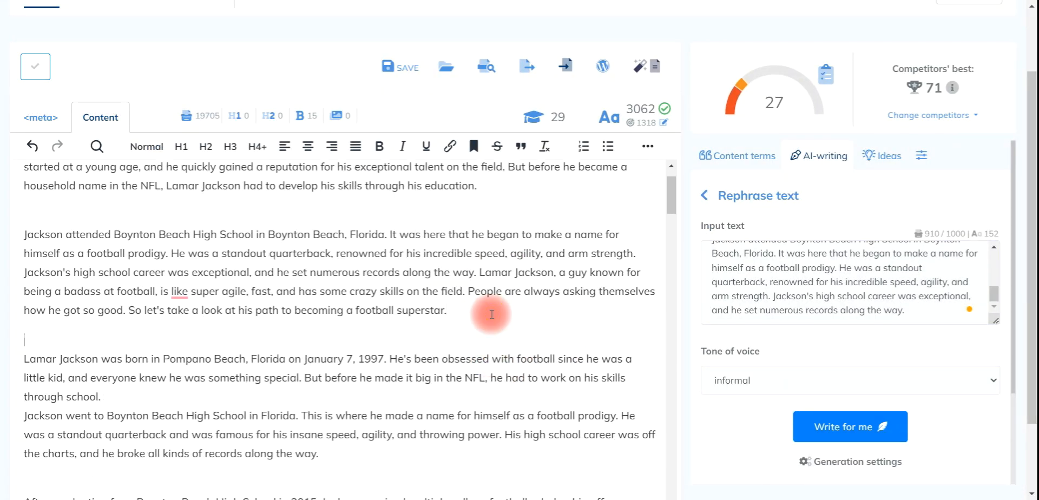
{"action": "left_click", "coordinate": [116, 398]}
{"action": "key", "text": "Return"}
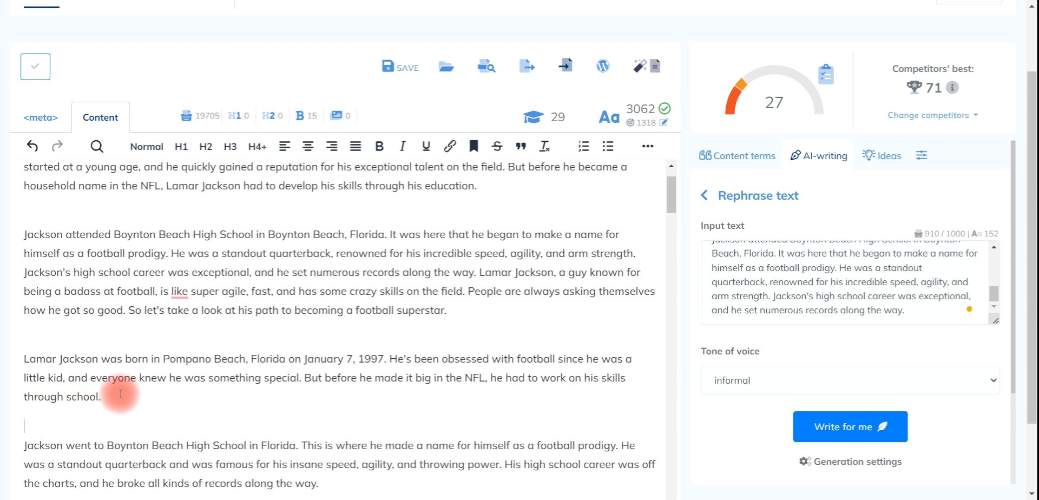
Step: Copy the entire article, switch to the WordPress post editor and paste it in as the post content
{"action": "scroll", "coordinate": [447, 290], "scroll_direction": "down", "scroll_amount": 4}
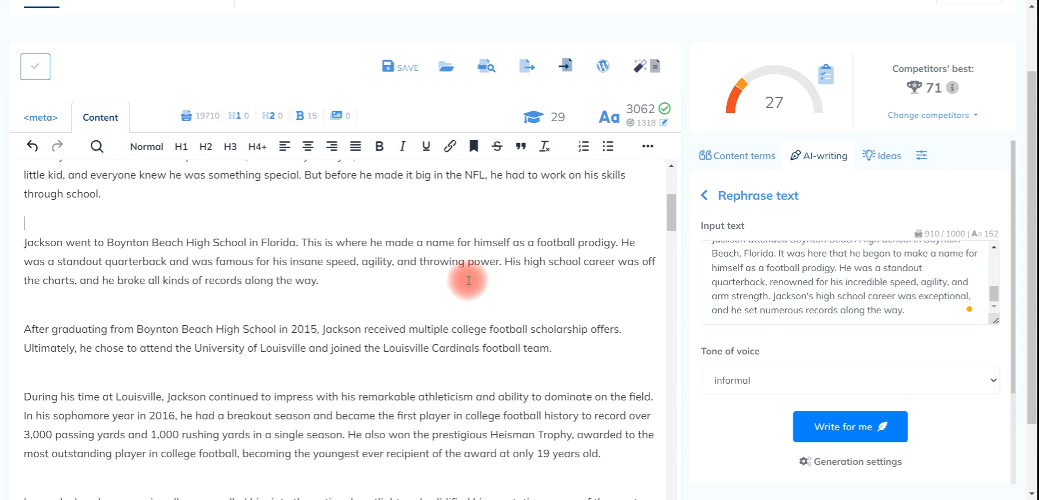
{"action": "scroll", "coordinate": [468, 280], "scroll_direction": "down", "scroll_amount": 10}
{"action": "scroll", "coordinate": [463, 280], "scroll_direction": "up", "scroll_amount": 10}
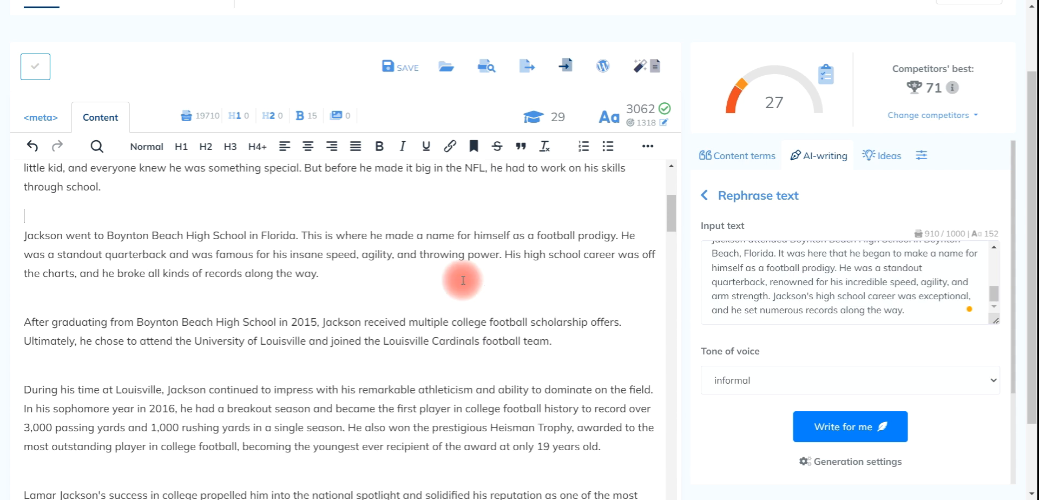
{"action": "scroll", "coordinate": [463, 281], "scroll_direction": "up", "scroll_amount": 5}
{"action": "key", "text": "ctrl+a"}
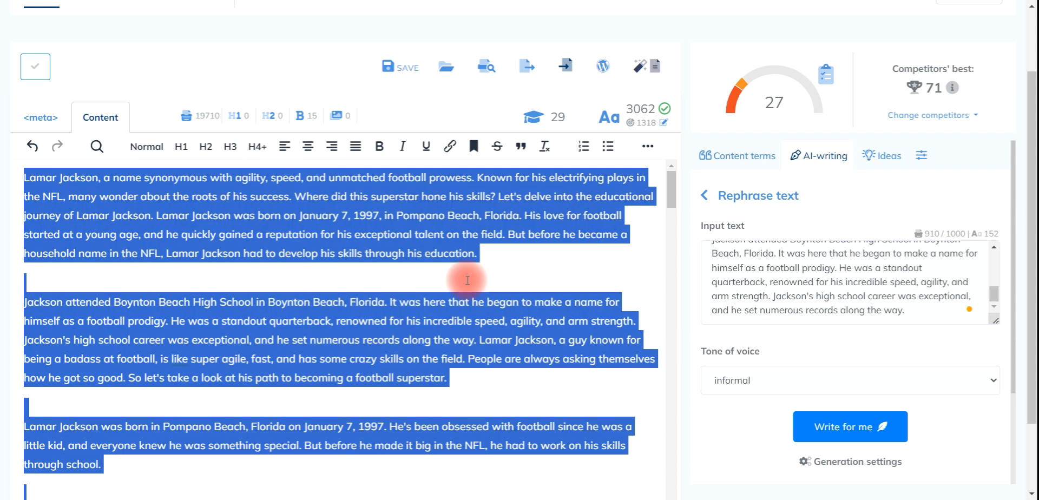
{"action": "left_click", "coordinate": [964, 0]}
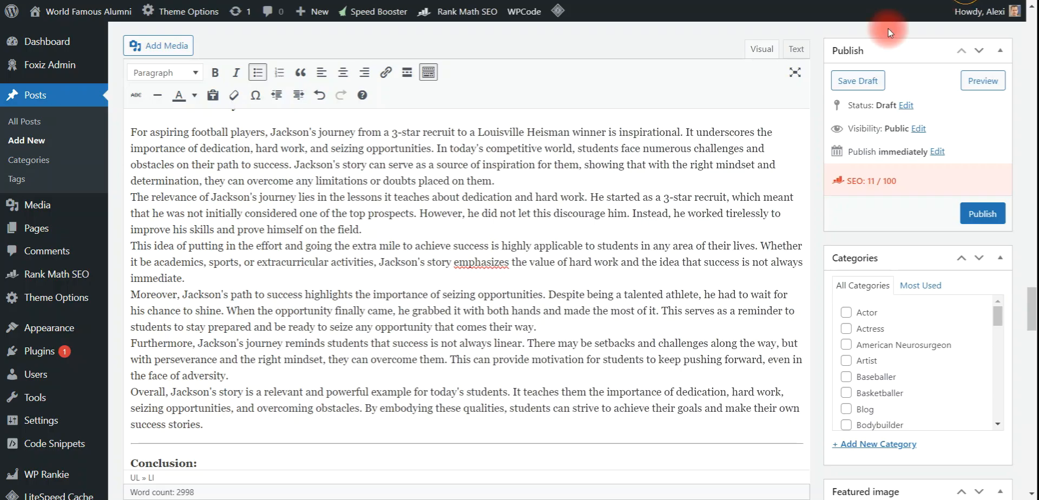
Step: Separate the paragraphs of the post's Relevance to Today's Students section with blank lines
{"action": "left_click", "coordinate": [254, 379]}
{"action": "key", "text": "Return"}
{"action": "left_click", "coordinate": [248, 251]}
{"action": "key", "text": "Return"}
{"action": "left_click", "coordinate": [395, 201]}
{"action": "key", "text": "Return"}
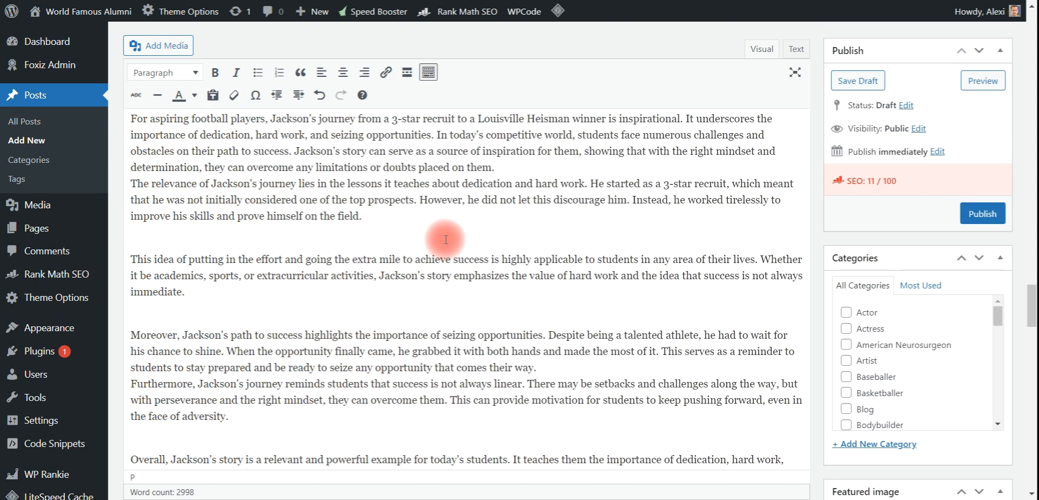
{"action": "left_click", "coordinate": [497, 168]}
{"action": "key", "text": "Return"}
Step: Format the "Relevance to Today's Students:" title as Heading 2
{"action": "scroll", "coordinate": [487, 243], "scroll_direction": "up", "scroll_amount": 2}
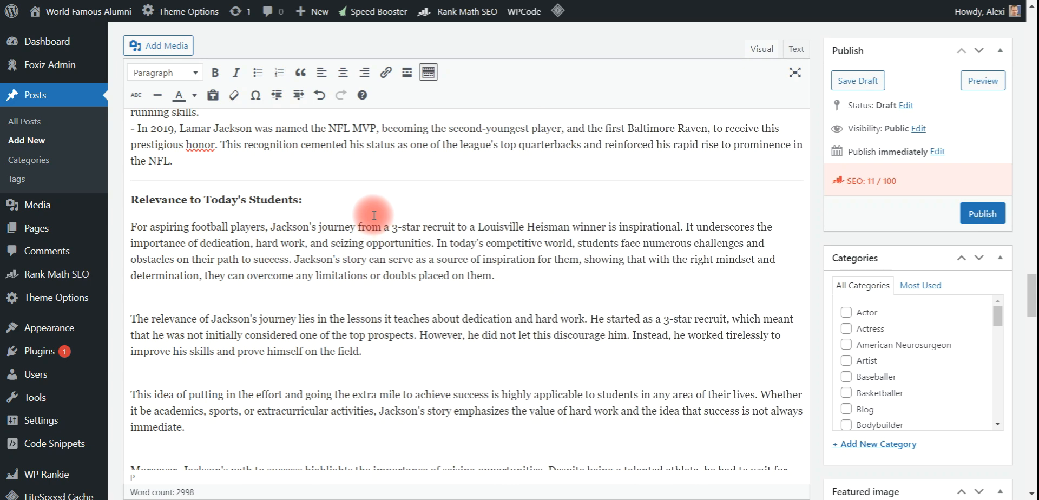
{"action": "left_click_drag", "start_coordinate": [376, 201], "coordinate": [23, 194]}
{"action": "left_click", "coordinate": [171, 78]}
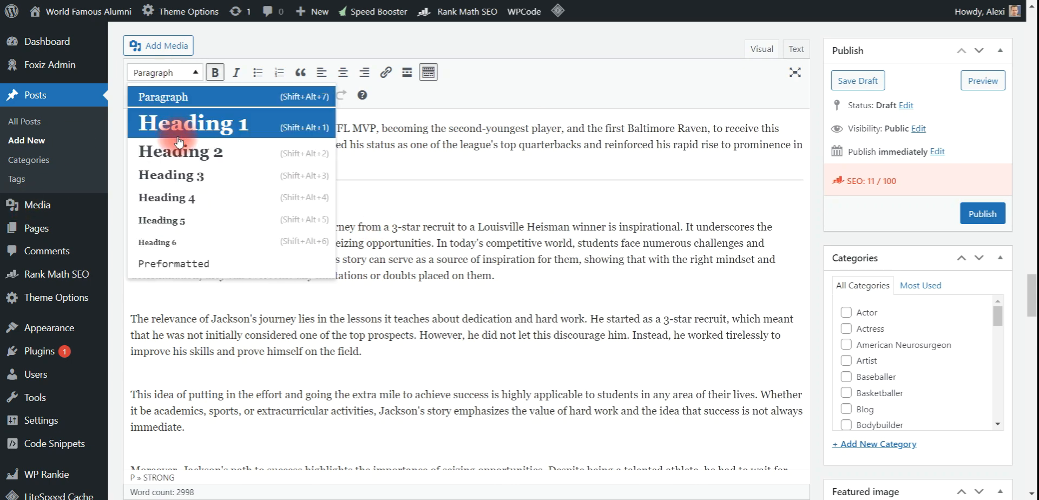
{"action": "left_click", "coordinate": [172, 150]}
Step: Separate the dash-led trivia paragraphs above the Relevance to Today's Students section with blank lines
{"action": "scroll", "coordinate": [254, 217], "scroll_direction": "up", "scroll_amount": 3}
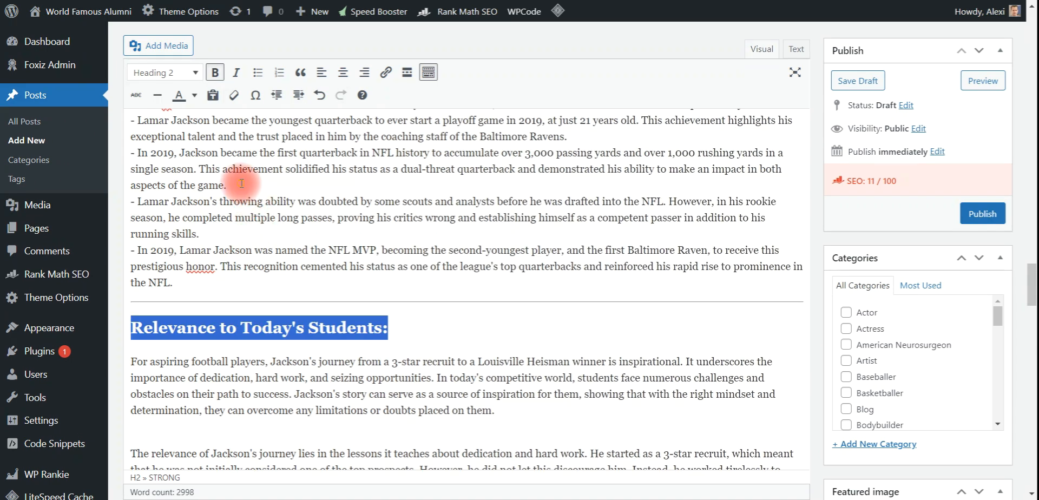
{"action": "left_click", "coordinate": [238, 233]}
{"action": "key", "text": "Return"}
{"action": "left_click", "coordinate": [244, 163]}
{"action": "key", "text": "Return"}
{"action": "scroll", "coordinate": [275, 241], "scroll_direction": "up", "scroll_amount": 1}
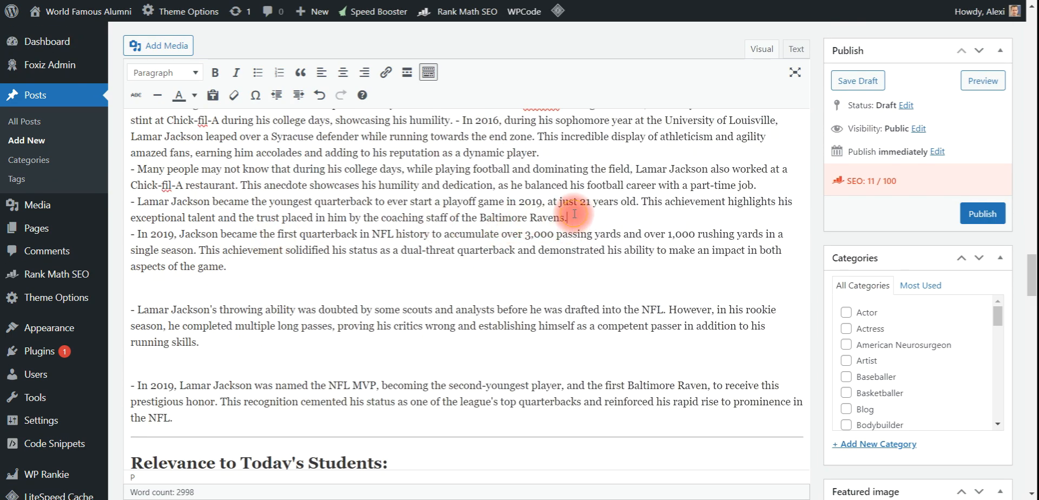
{"action": "key", "text": "Return"}
{"action": "key", "text": "Return"}
{"action": "scroll", "coordinate": [598, 178], "scroll_direction": "up", "scroll_amount": 5}
Step: Format the "Interesting Anecdotes or Trivia:" title as Heading 2
{"action": "left_click", "coordinate": [375, 223]}
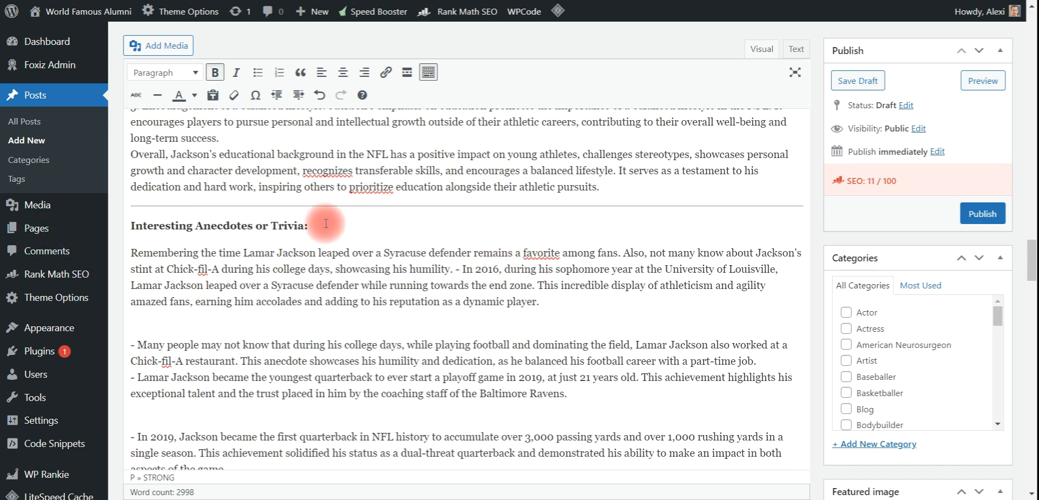
{"action": "left_click", "coordinate": [262, 224]}
{"action": "key", "text": "Return"}
{"action": "key", "text": "ctrl+z"}
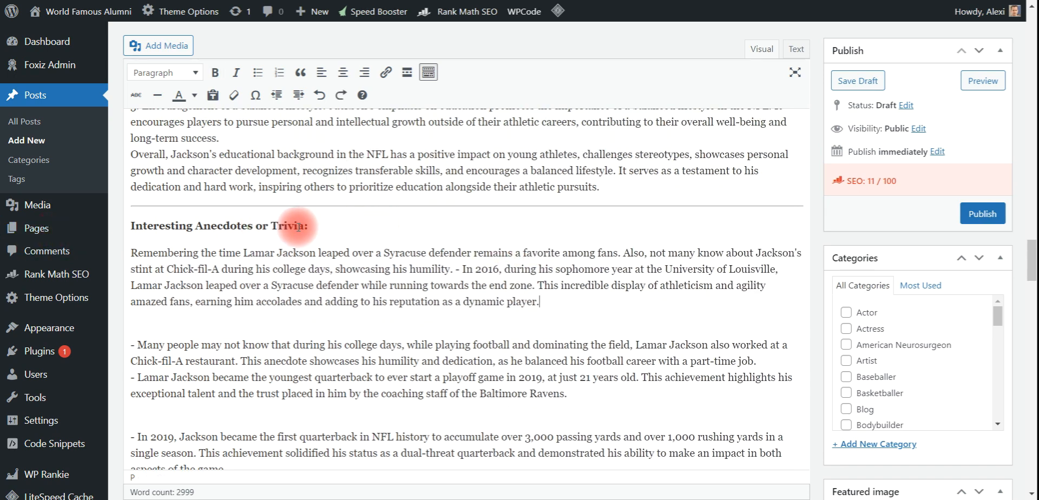
{"action": "left_click_drag", "start_coordinate": [305, 225], "coordinate": [132, 226]}
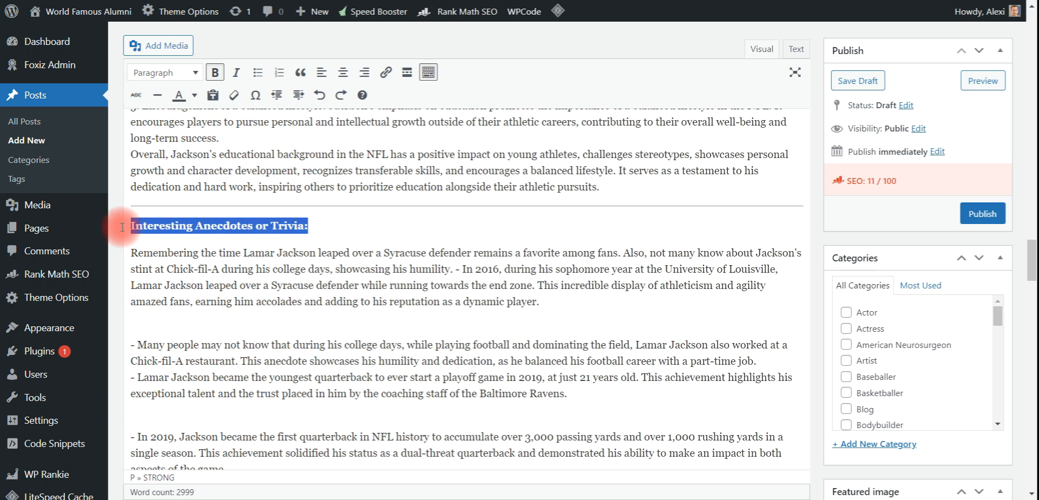
{"action": "left_click", "coordinate": [176, 82]}
{"action": "left_click", "coordinate": [204, 156]}
Step: Separate the intro, the five numbered points and the closing paragraph of the Impact and Significance section with blank lines
{"action": "scroll", "coordinate": [303, 244], "scroll_direction": "up", "scroll_amount": 3}
{"action": "left_click", "coordinate": [311, 250]}
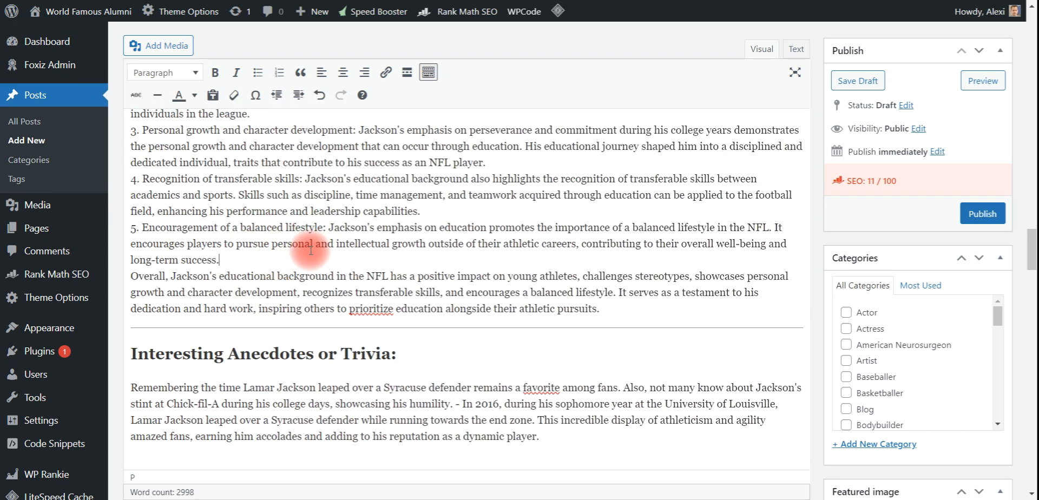
{"action": "key", "text": "Return"}
{"action": "left_click", "coordinate": [458, 185]}
{"action": "key", "text": "Return"}
{"action": "scroll", "coordinate": [495, 238], "scroll_direction": "up", "scroll_amount": 2}
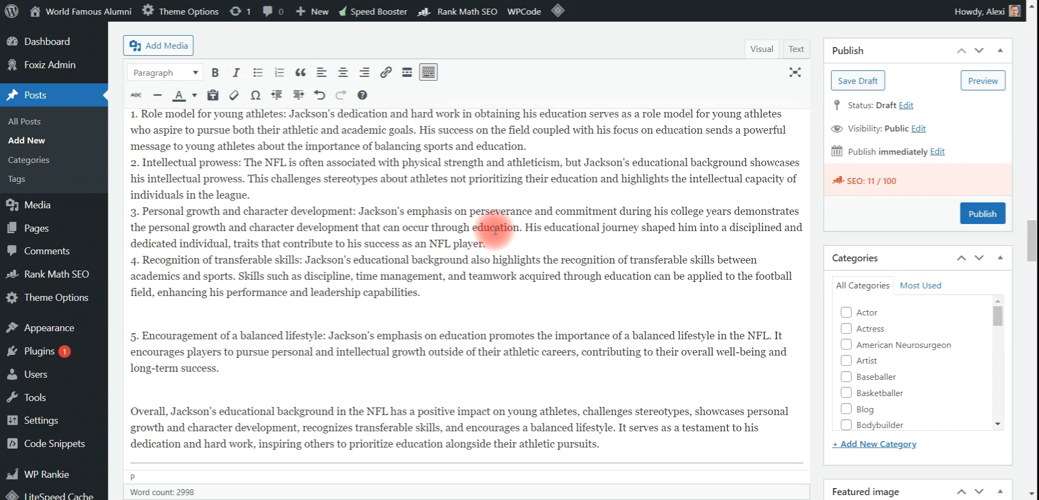
{"action": "left_click", "coordinate": [499, 242]}
{"action": "key", "text": "Return"}
{"action": "left_click", "coordinate": [426, 170]}
{"action": "key", "text": "Return"}
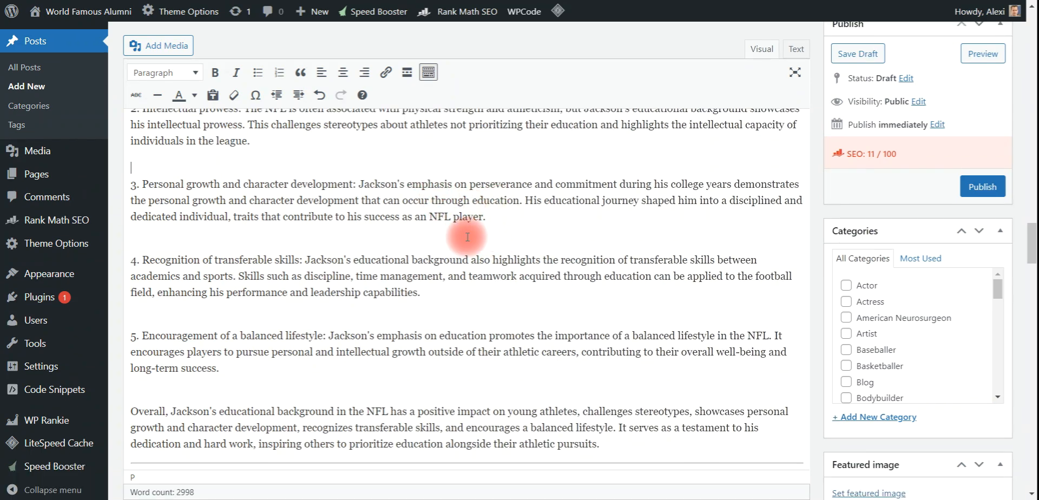
{"action": "scroll", "coordinate": [508, 243], "scroll_direction": "up", "scroll_amount": 3}
{"action": "left_click", "coordinate": [552, 295]}
{"action": "key", "text": "Return"}
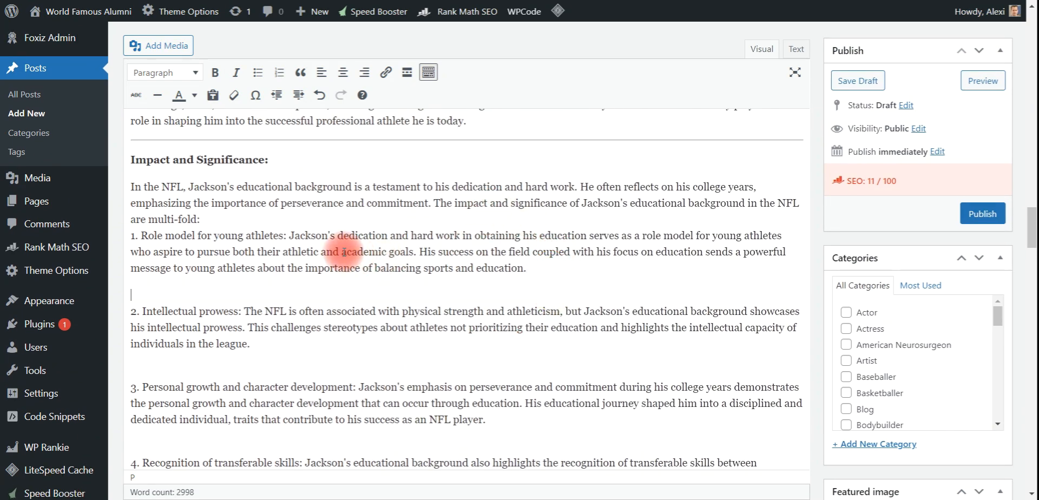
{"action": "left_click", "coordinate": [282, 216]}
{"action": "key", "text": "Return"}
Step: Format the "Impact and Significance:" title as Heading 2
{"action": "left_click_drag", "start_coordinate": [274, 135], "coordinate": [87, 134]}
{"action": "left_click", "coordinate": [166, 75]}
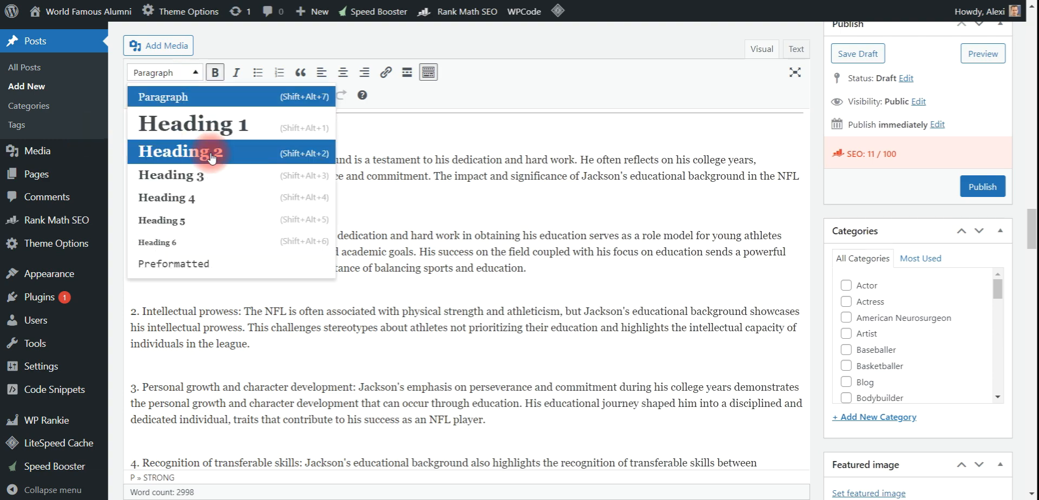
{"action": "left_click", "coordinate": [213, 151]}
Step: Add blank lines between paragraphs of the Post-College Journey section, including before its closing "Overall" paragraph
{"action": "scroll", "coordinate": [325, 249], "scroll_direction": "up", "scroll_amount": 5}
{"action": "left_click", "coordinate": [313, 299]}
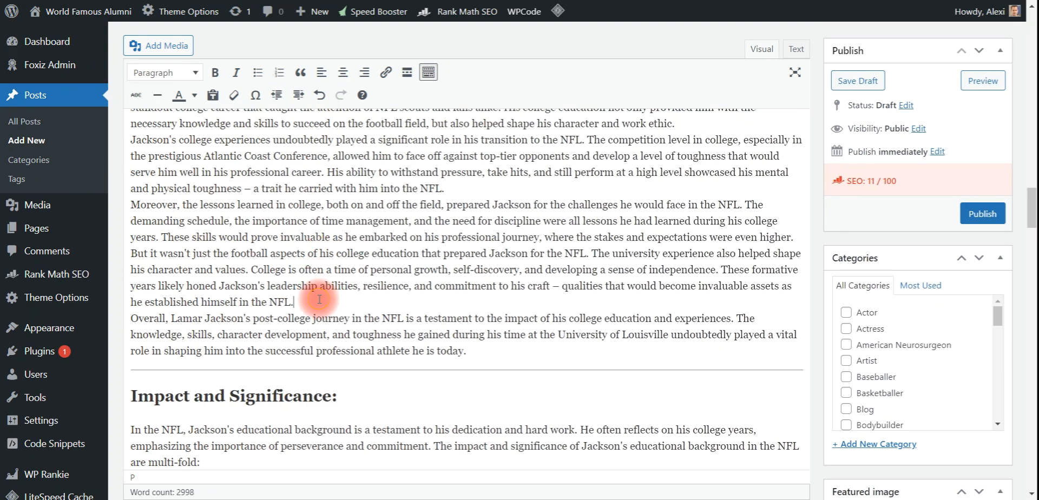
{"action": "key", "text": "Return"}
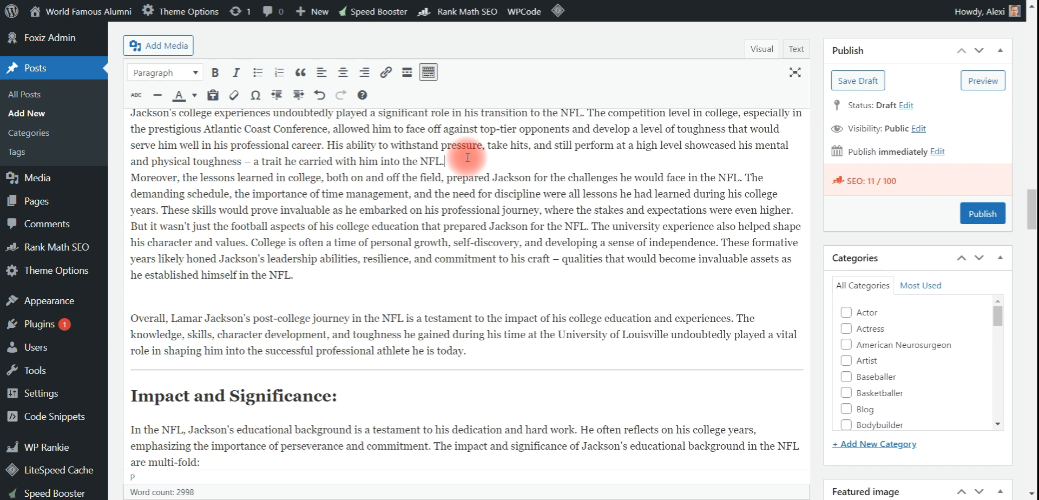
{"action": "left_click", "coordinate": [468, 157]}
{"action": "key", "text": "Return"}
{"action": "scroll", "coordinate": [465, 238], "scroll_direction": "up", "scroll_amount": 4}
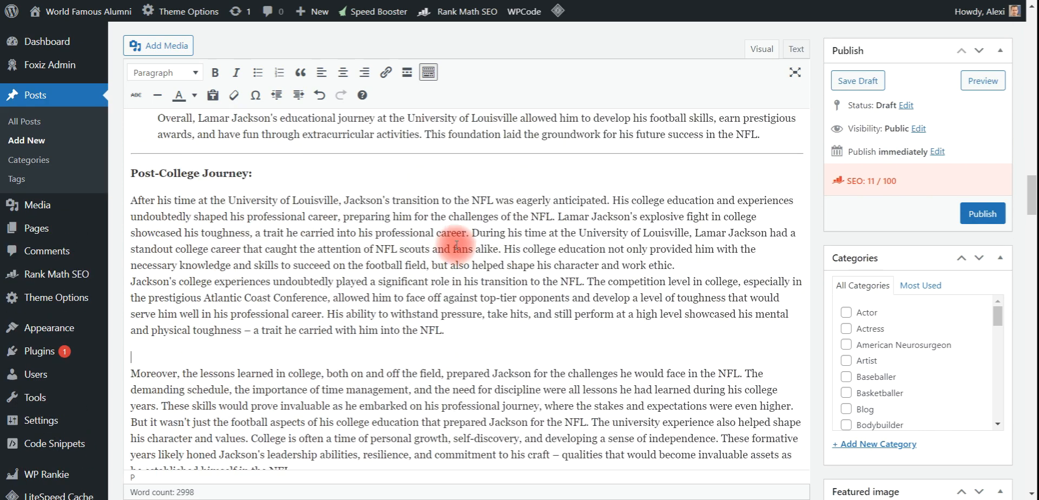
{"action": "key", "text": "Return"}
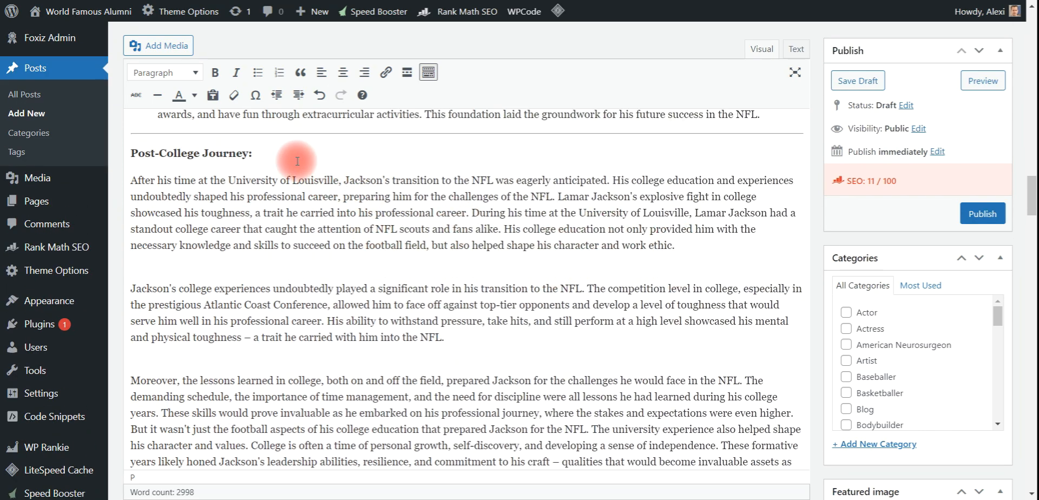
Step: Format the "Post-College Journey:" title as Heading 2
{"action": "left_click_drag", "start_coordinate": [292, 150], "coordinate": [97, 158]}
{"action": "left_click", "coordinate": [163, 73]}
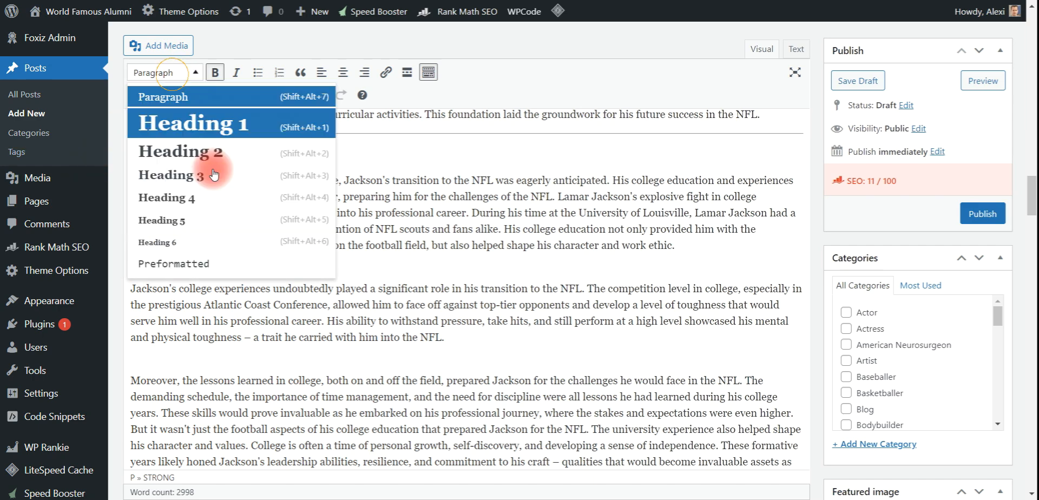
{"action": "left_click", "coordinate": [220, 153]}
Step: Split the text under the Extracurricular Activities bullet with a break before the Overall, Success and Education paragraphs
{"action": "scroll", "coordinate": [302, 248], "scroll_direction": "up", "scroll_amount": 6}
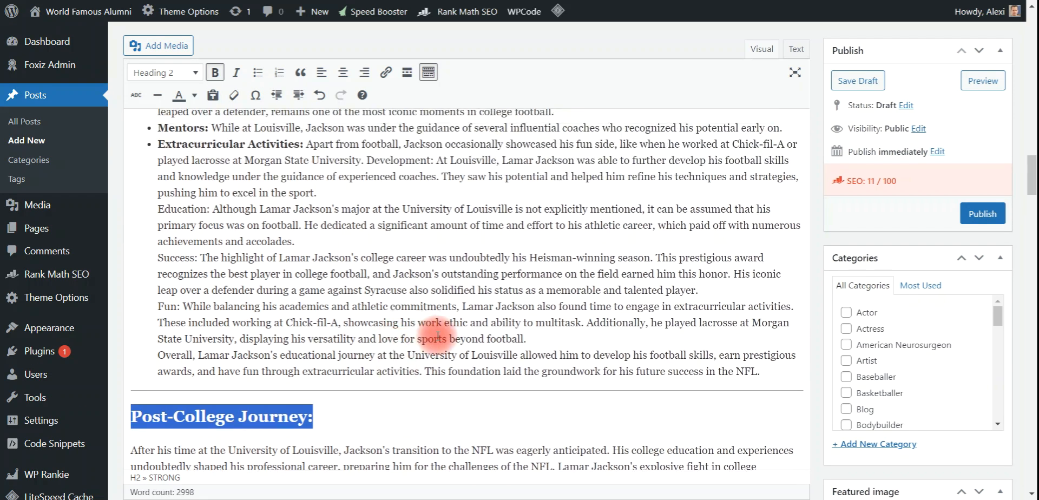
{"action": "left_click", "coordinate": [509, 339]}
{"action": "key", "text": "Return"}
{"action": "left_click", "coordinate": [374, 225]}
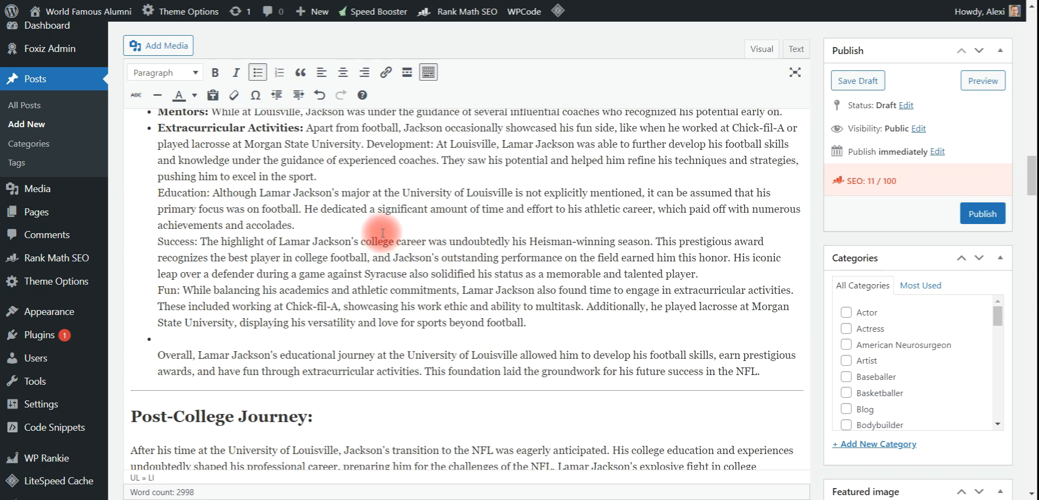
{"action": "key", "text": "Return"}
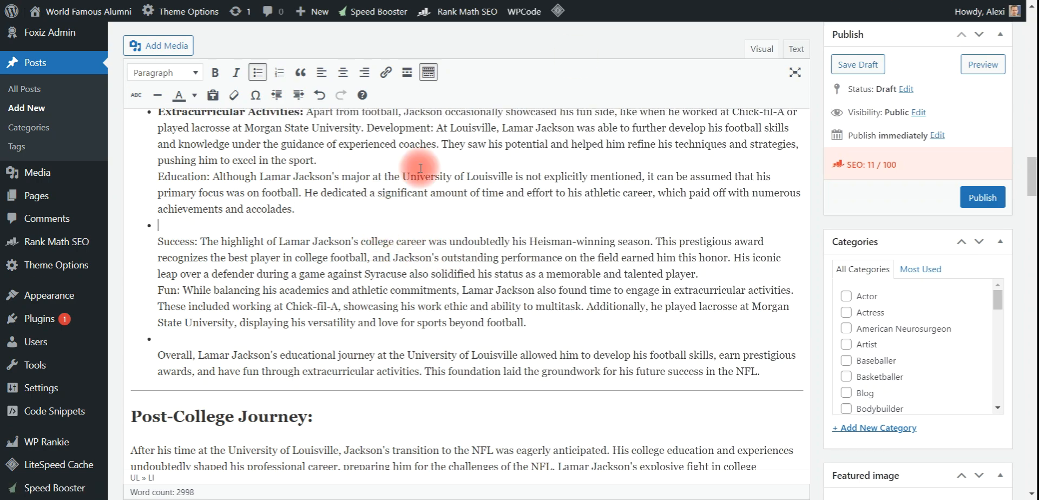
{"action": "scroll", "coordinate": [541, 254], "scroll_direction": "up", "scroll_amount": 3}
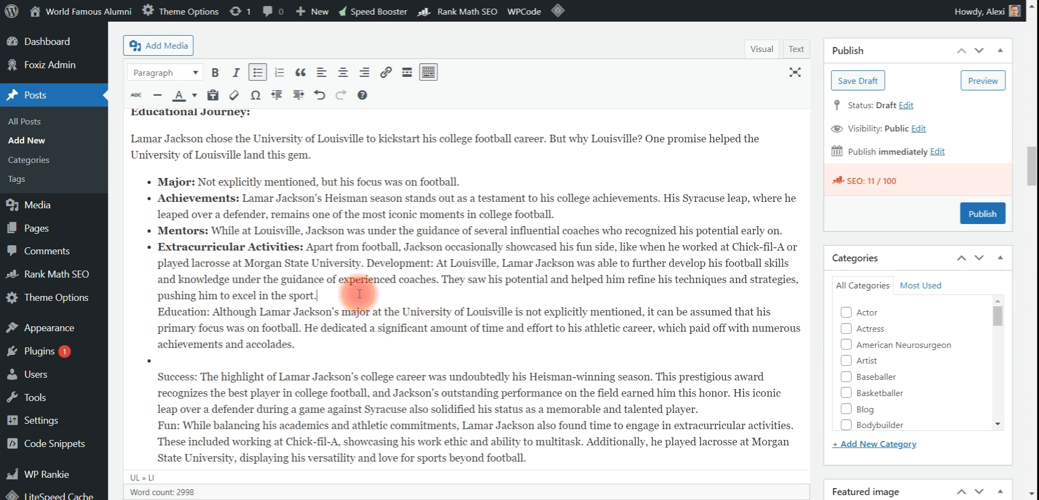
{"action": "key", "text": "Return"}
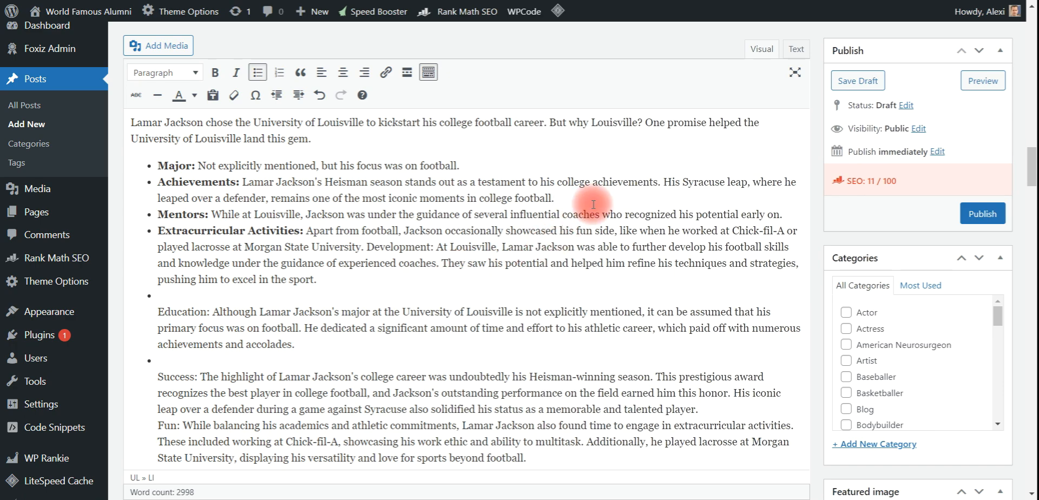
Step: Remove the bulleted list formatting from the Educational Journey section, from Major through the paragraphs under Extracurricular Activities
{"action": "left_click_drag", "start_coordinate": [338, 308], "coordinate": [208, 116]}
{"action": "left_click", "coordinate": [257, 72]}
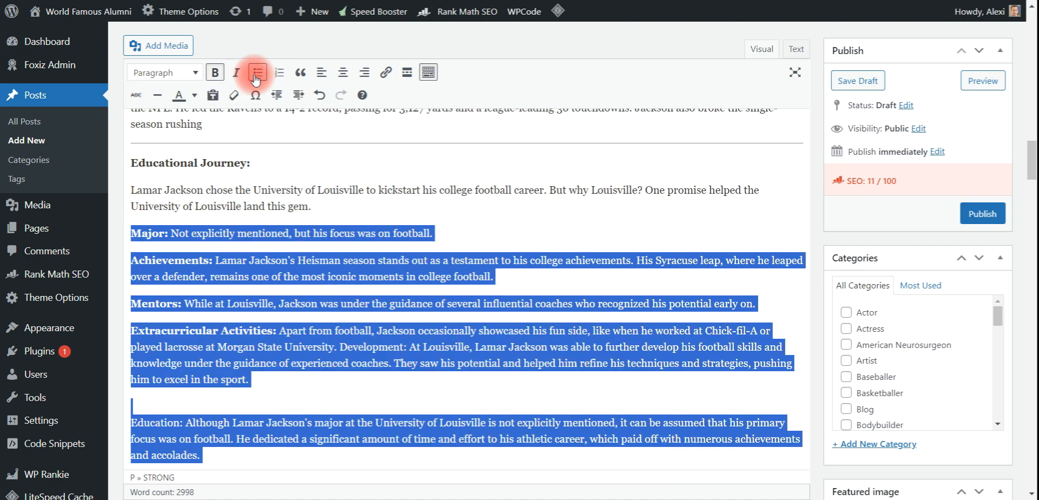
{"action": "left_click", "coordinate": [451, 234]}
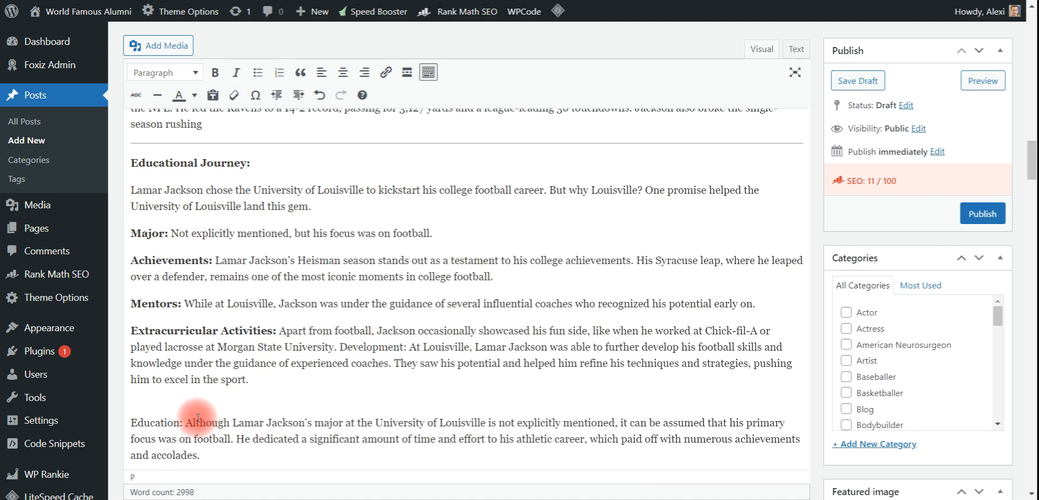
Step: Bold the Education, Success and Fun labels, and separate the Fun paragraph from the Success paragraph with a blank line
{"action": "left_click_drag", "start_coordinate": [179, 424], "coordinate": [115, 425]}
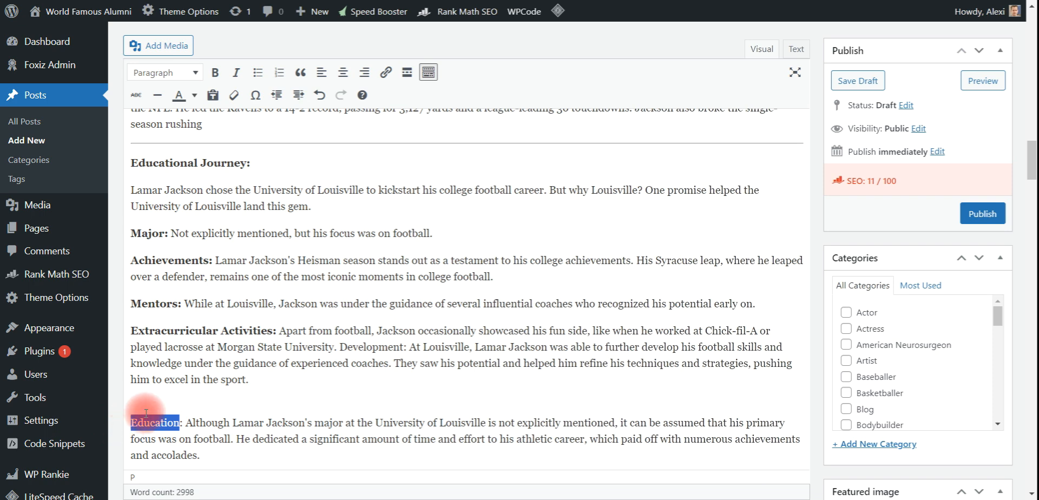
{"action": "key", "text": "ctrl+b"}
{"action": "scroll", "coordinate": [162, 379], "scroll_direction": "down", "scroll_amount": 3}
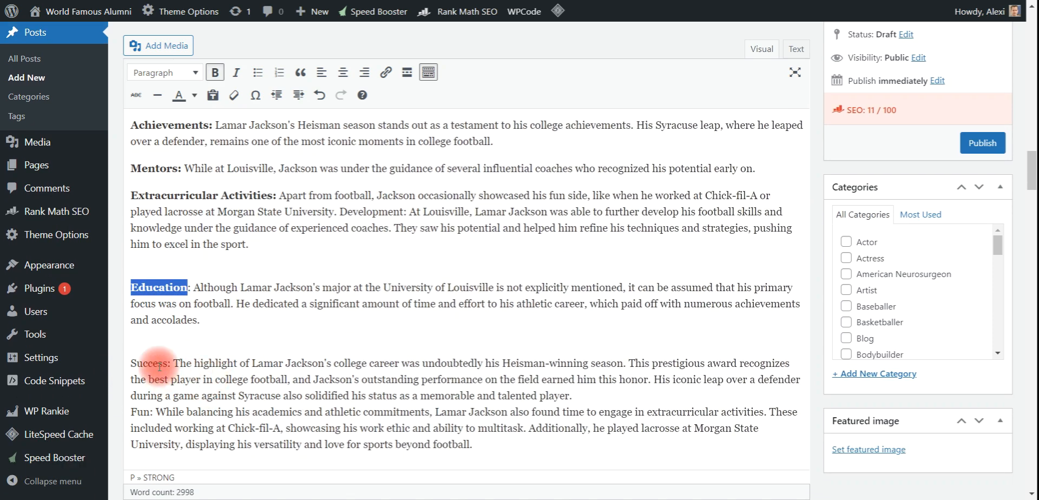
{"action": "left_click_drag", "start_coordinate": [132, 362], "coordinate": [122, 362]}
{"action": "key", "text": "ctrl+b"}
{"action": "scroll", "coordinate": [189, 303], "scroll_direction": "down", "scroll_amount": 2}
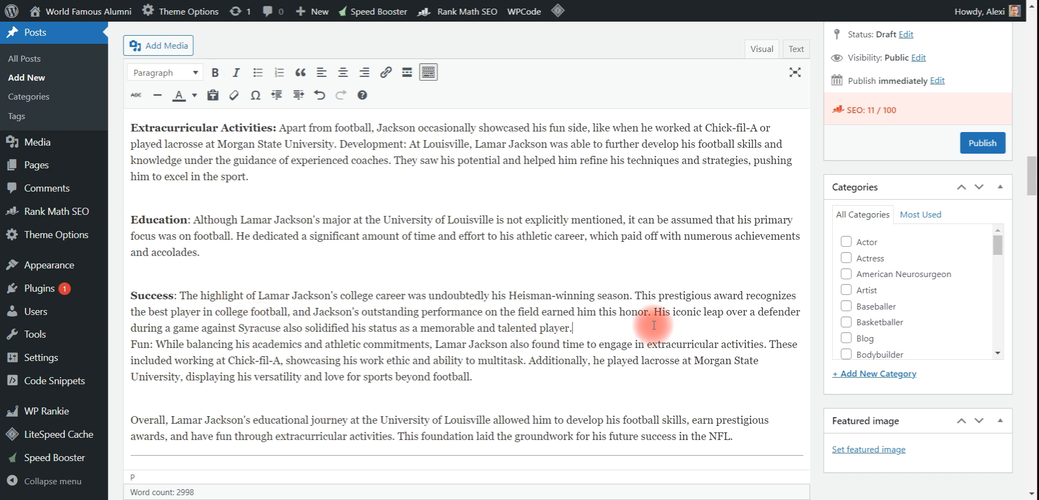
{"action": "key", "text": "Return"}
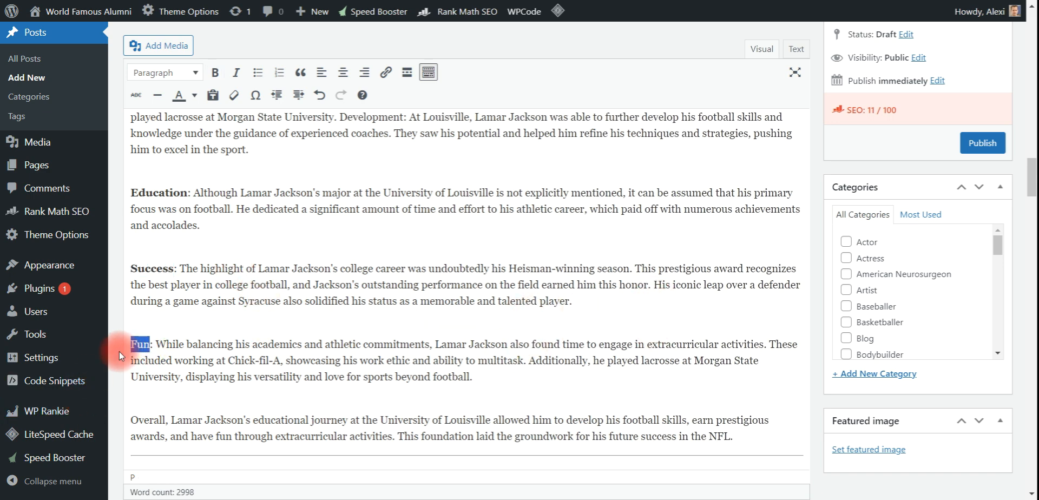
{"action": "key", "text": "ctrl+b"}
Step: Remove the extra blank line between the Extracurricular Activities and Education paragraphs, keeping Education as its own paragraph
{"action": "scroll", "coordinate": [206, 310], "scroll_direction": "up", "scroll_amount": 5}
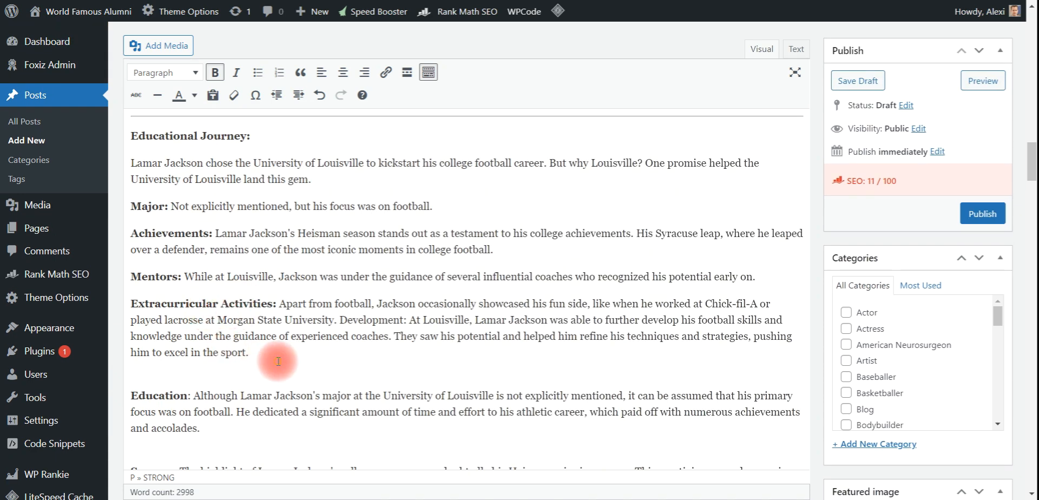
{"action": "key", "text": "Delete"}
{"action": "key", "text": "Delete"}
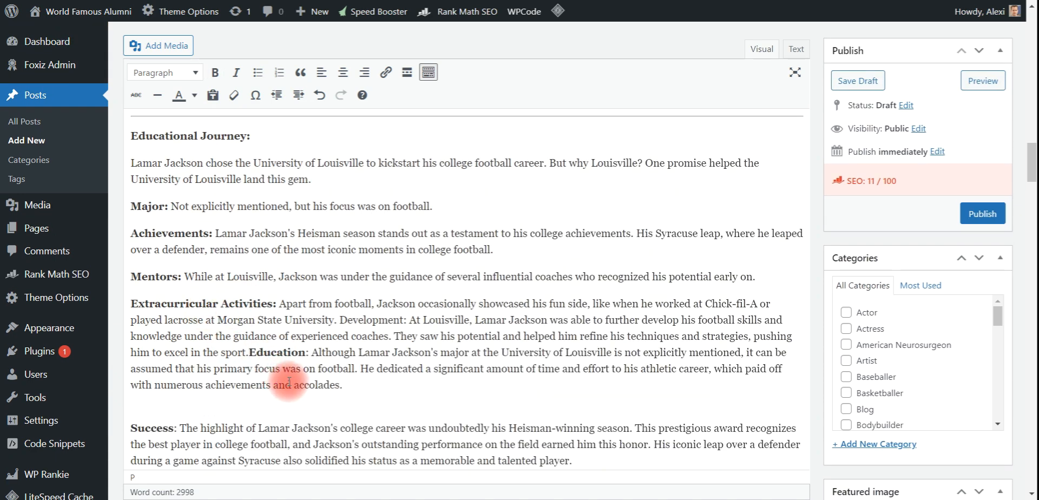
{"action": "key", "text": "Return"}
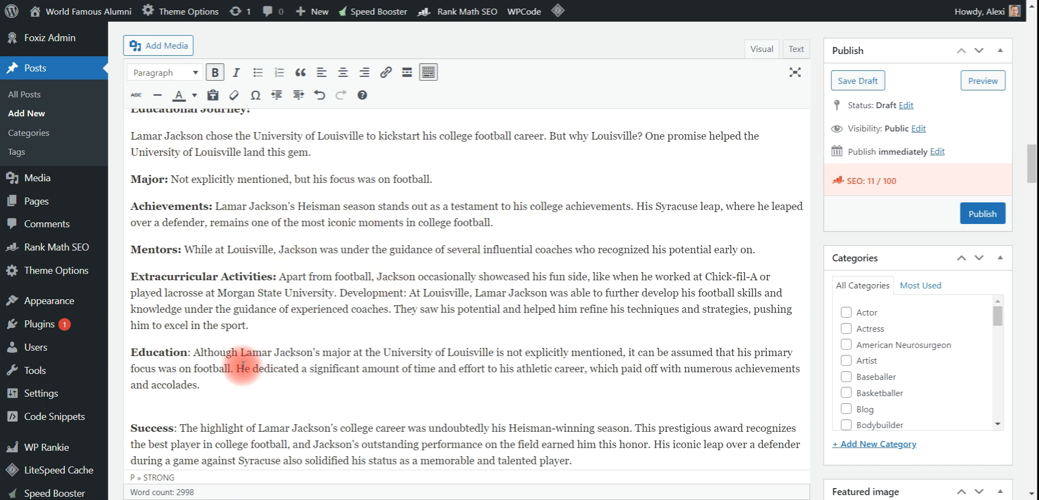
{"action": "scroll", "coordinate": [243, 365], "scroll_direction": "up", "scroll_amount": 2}
{"action": "key", "text": "Return"}
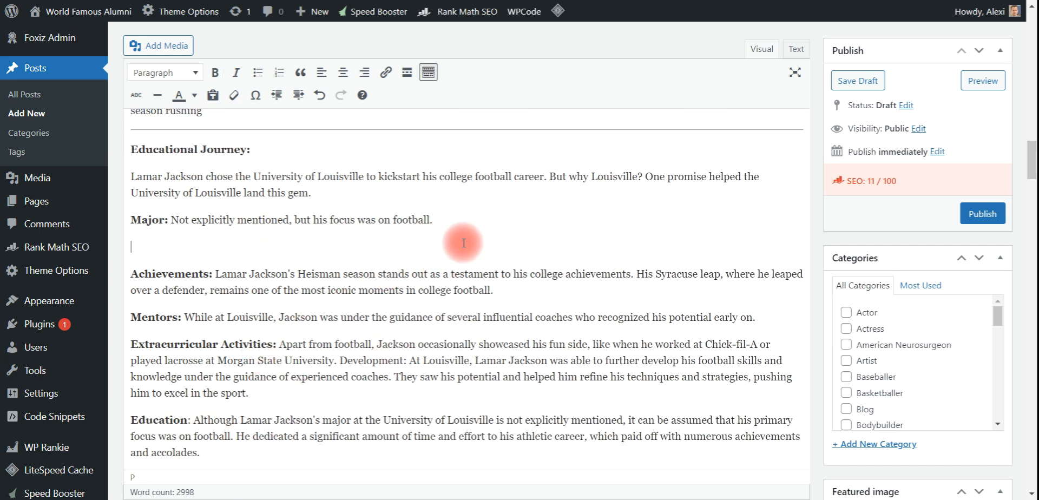
{"action": "key", "text": "BackSpace"}
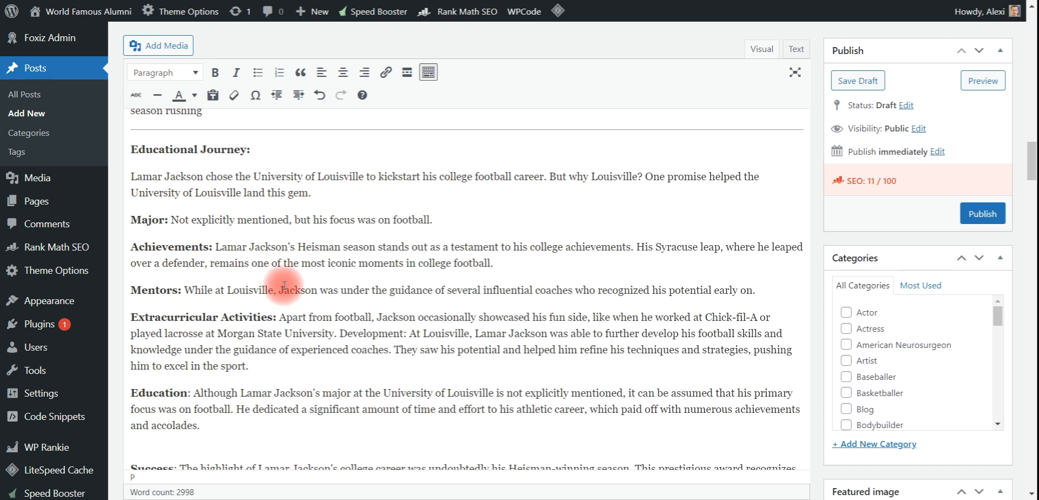
Step: Format the "Educational Journey:" title as Heading 2
{"action": "scroll", "coordinate": [278, 285], "scroll_direction": "up", "scroll_amount": 5}
{"action": "left_click", "coordinate": [285, 346]}
{"action": "triple_click", "coordinate": [221, 348]}
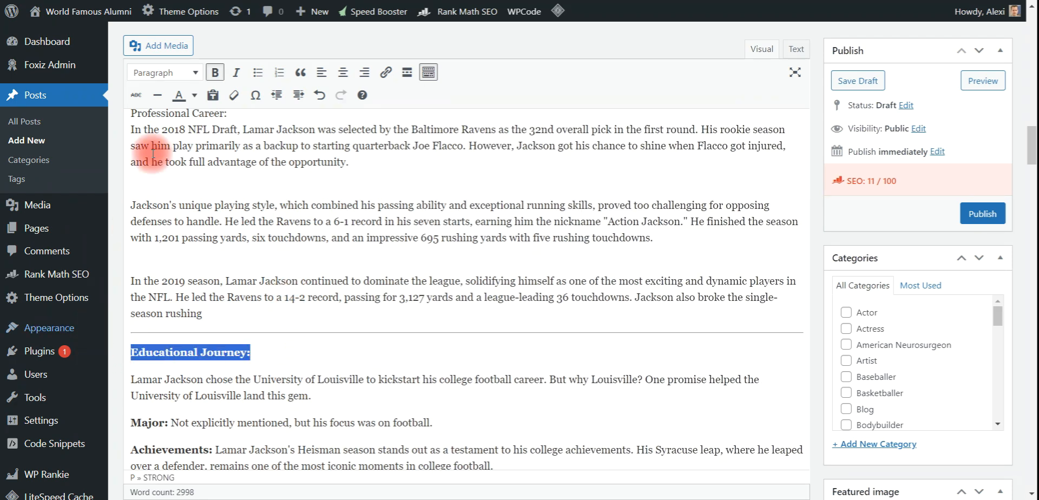
{"action": "left_click", "coordinate": [162, 72]}
{"action": "left_click", "coordinate": [163, 152]}
{"action": "scroll", "coordinate": [284, 253], "scroll_direction": "up", "scroll_amount": 3}
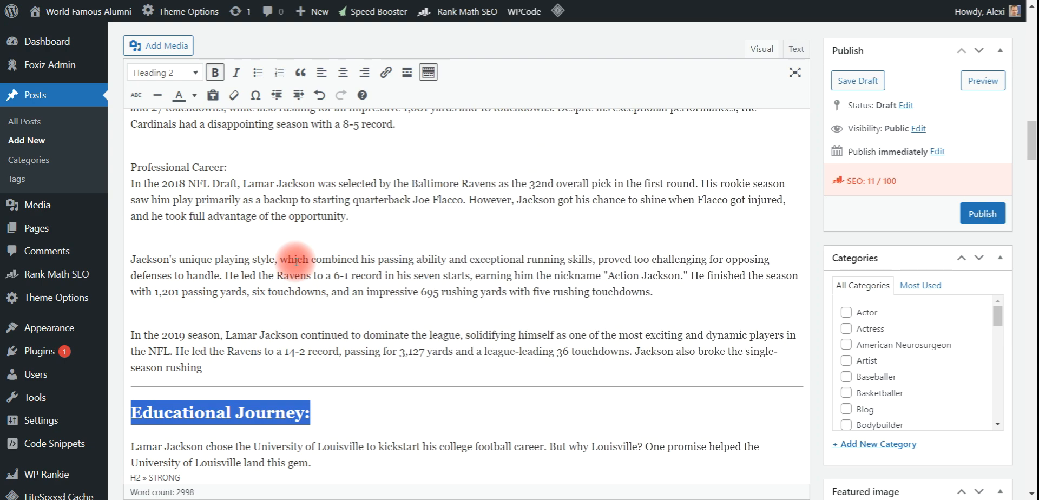
Step: Separate the Professional Career label from its paragraph with a blank line, and bold the Professional Career and College Career labels
{"action": "scroll", "coordinate": [281, 245], "scroll_direction": "down", "scroll_amount": 5}
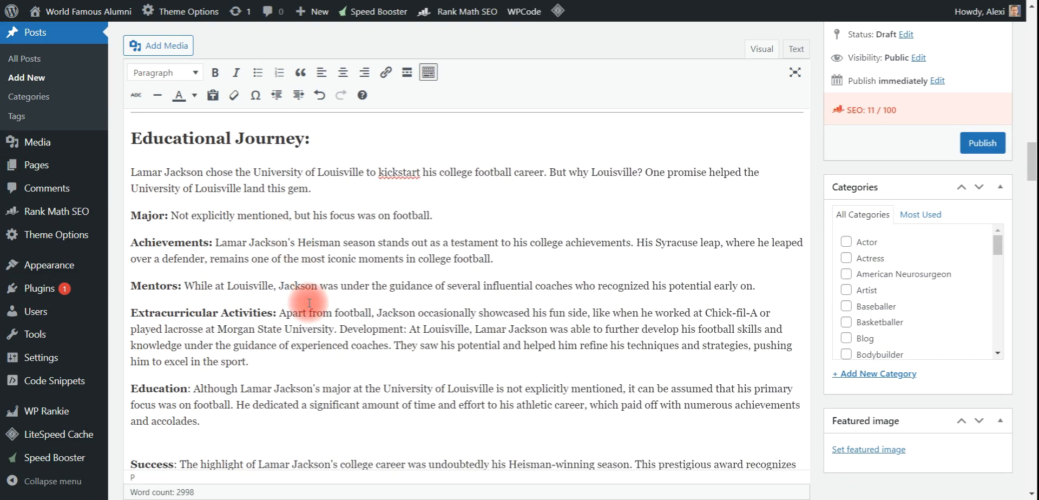
{"action": "scroll", "coordinate": [309, 303], "scroll_direction": "up", "scroll_amount": 5}
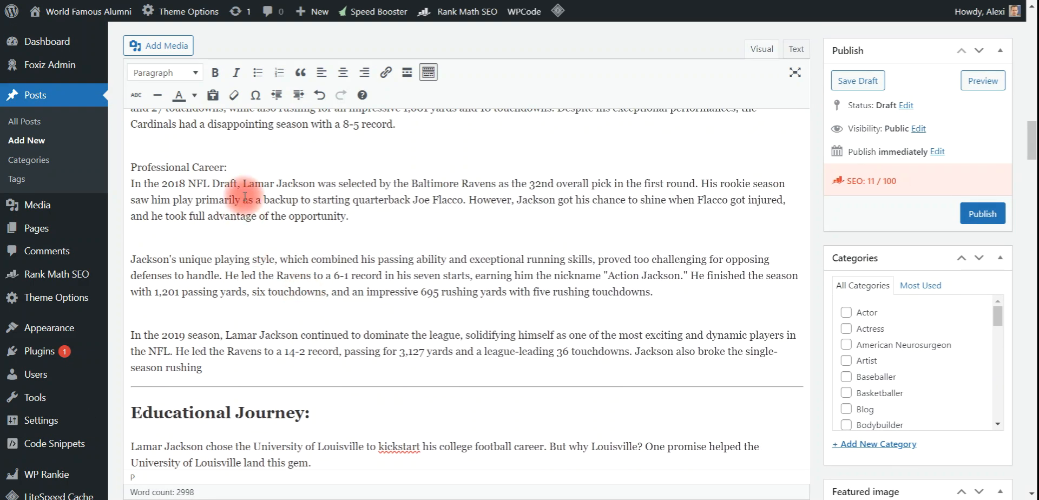
{"action": "scroll", "coordinate": [265, 198], "scroll_direction": "down", "scroll_amount": 1}
{"action": "scroll", "coordinate": [271, 238], "scroll_direction": "up", "scroll_amount": 3}
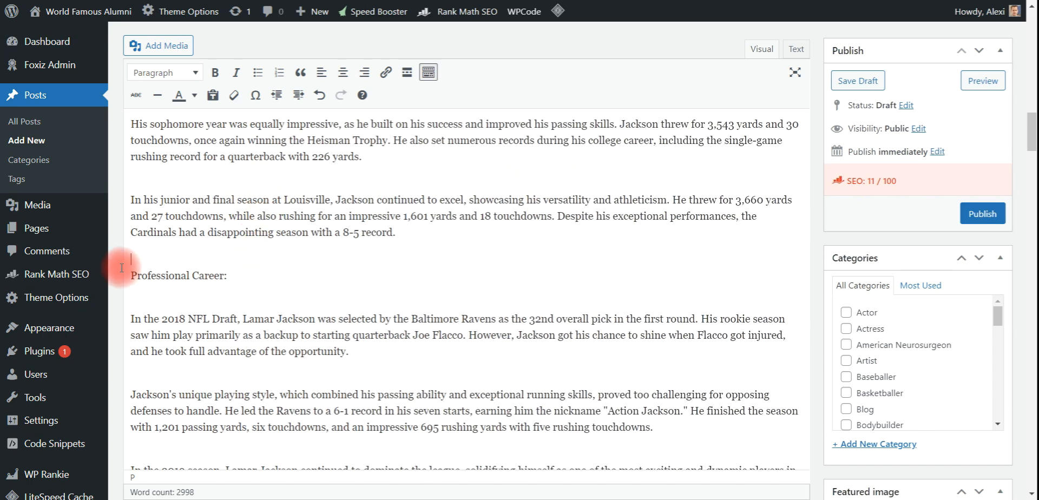
{"action": "left_click_drag", "start_coordinate": [124, 267], "coordinate": [237, 283]}
{"action": "left_click", "coordinate": [162, 72]}
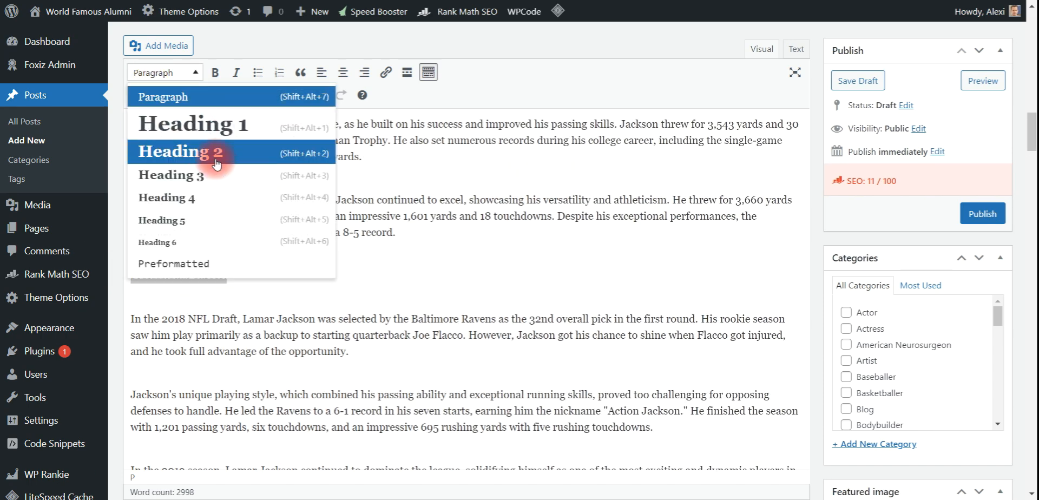
{"action": "key", "text": "Escape"}
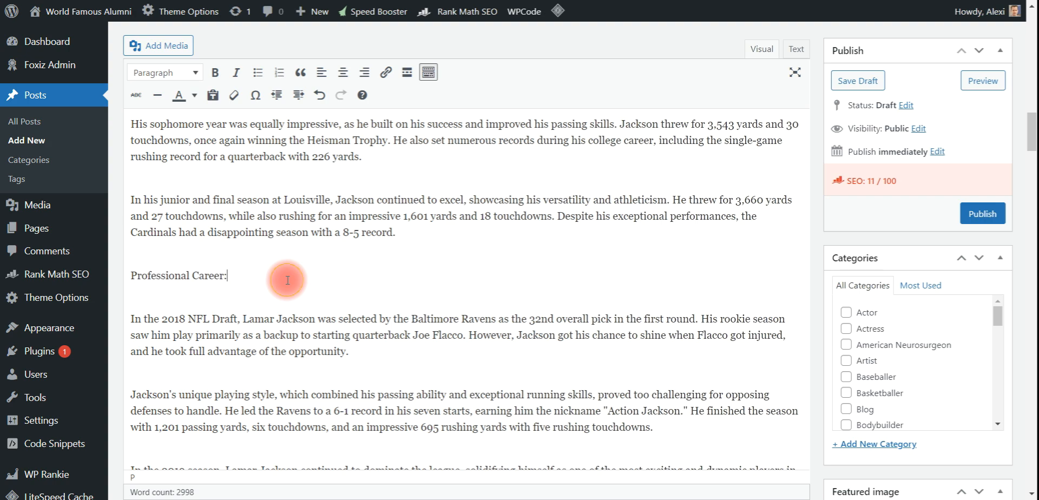
{"action": "key", "text": "ctrl+b"}
{"action": "scroll", "coordinate": [258, 252], "scroll_direction": "up", "scroll_amount": 5}
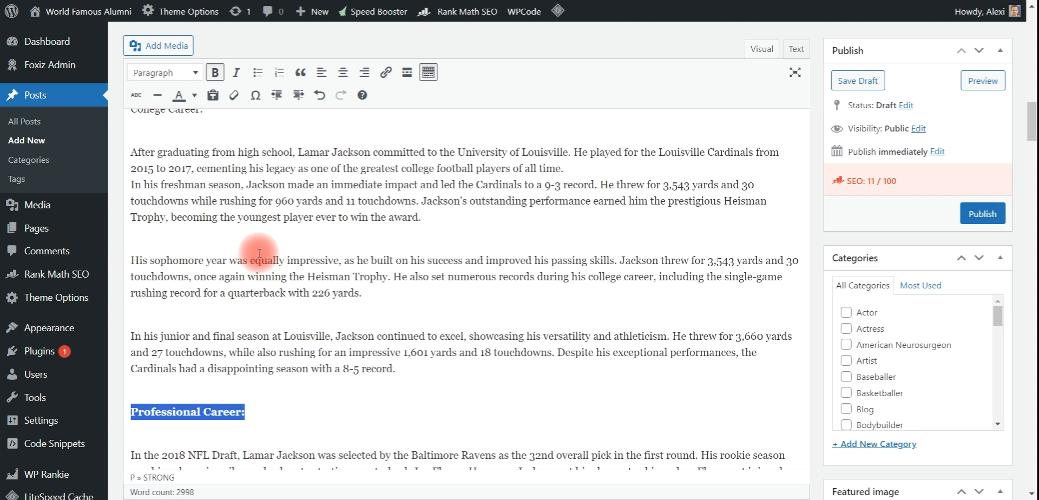
{"action": "key", "text": "ctrl+b"}
Step: Format the "Early Life and Background:" title as Heading 2
{"action": "scroll", "coordinate": [274, 204], "scroll_direction": "up", "scroll_amount": 7}
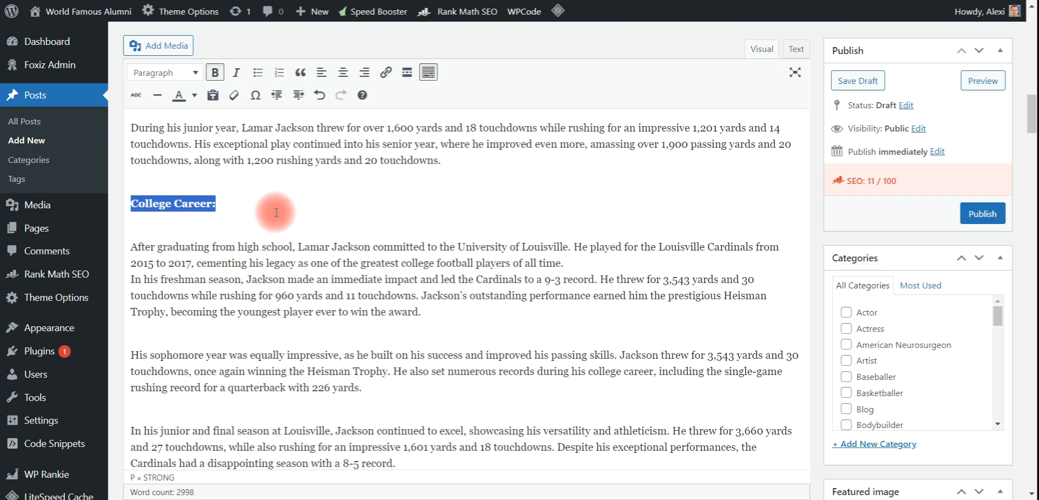
{"action": "left_click", "coordinate": [290, 194]}
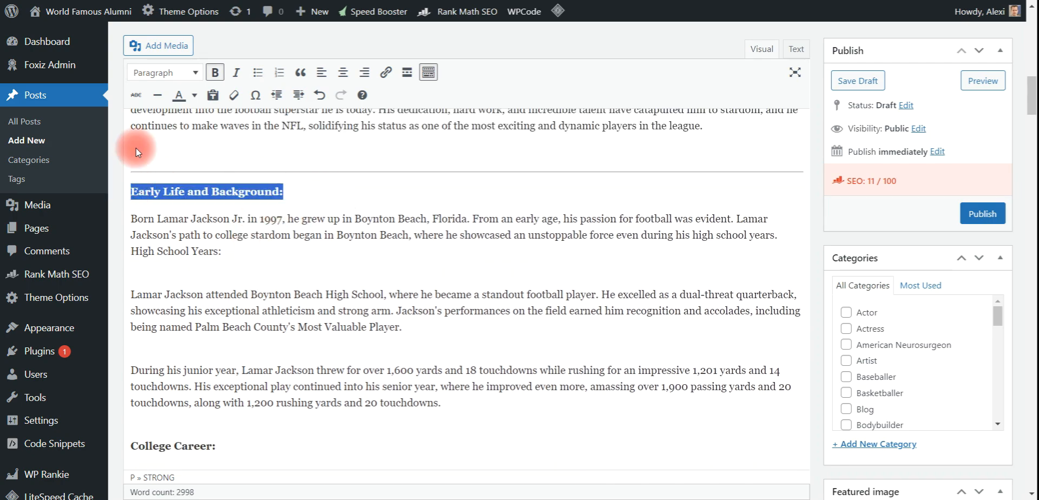
{"action": "left_click", "coordinate": [162, 72]}
{"action": "left_click", "coordinate": [178, 152]}
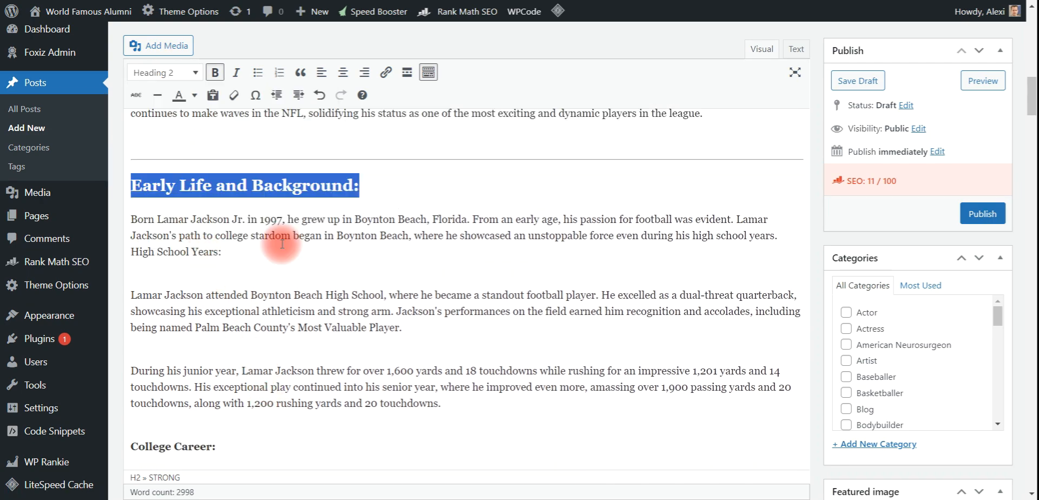
Step: Put each FAQ answer on its own line below its question, and remove the bulleted list formatting from the FAQs
{"action": "scroll", "coordinate": [282, 243], "scroll_direction": "up", "scroll_amount": 8}
{"action": "scroll", "coordinate": [356, 238], "scroll_direction": "up", "scroll_amount": 10}
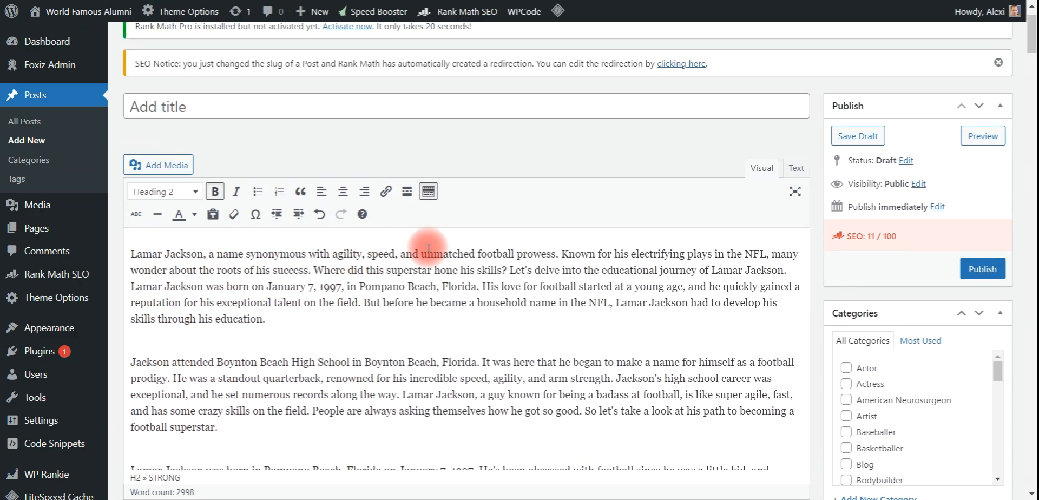
{"action": "scroll", "coordinate": [428, 249], "scroll_direction": "down", "scroll_amount": 20}
{"action": "scroll", "coordinate": [459, 255], "scroll_direction": "down", "scroll_amount": 20}
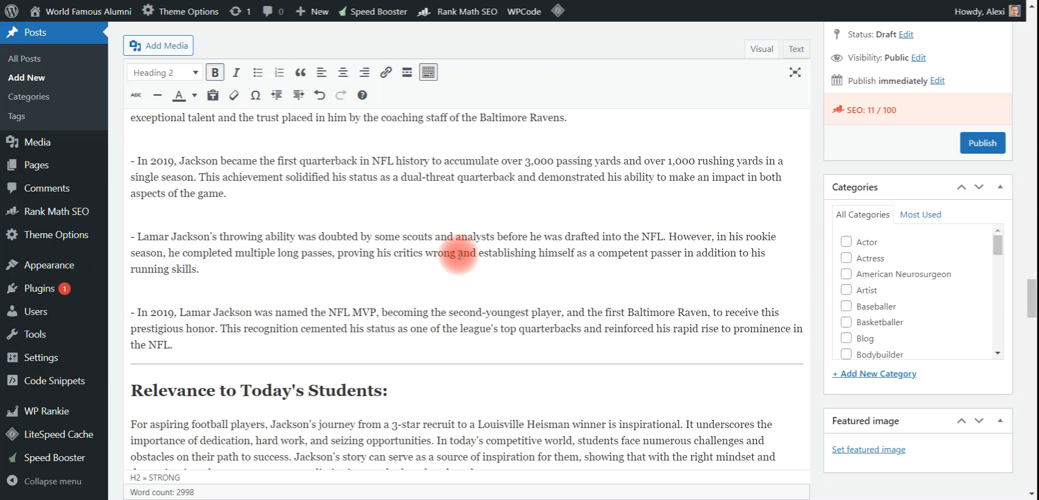
{"action": "scroll", "coordinate": [459, 255], "scroll_direction": "down", "scroll_amount": 20}
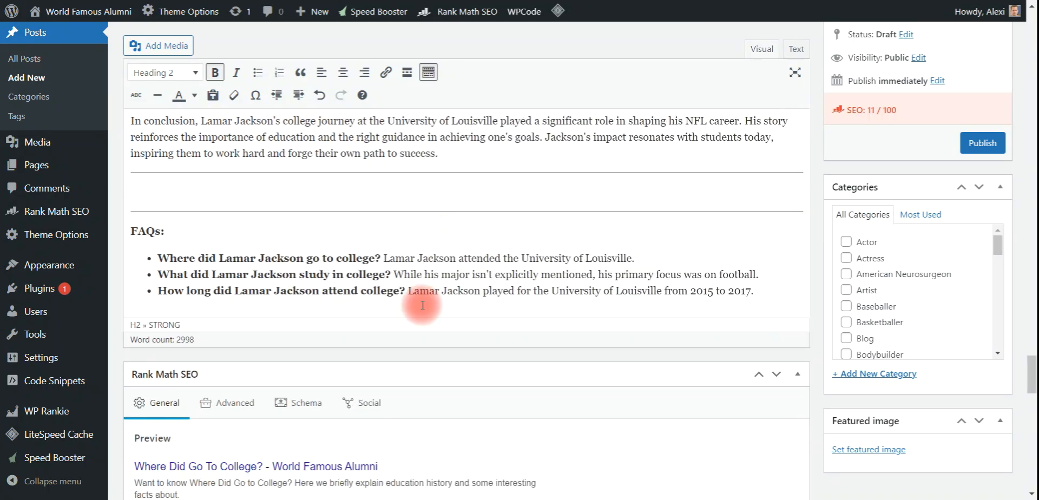
{"action": "left_click", "coordinate": [384, 258]}
{"action": "key", "text": "Return"}
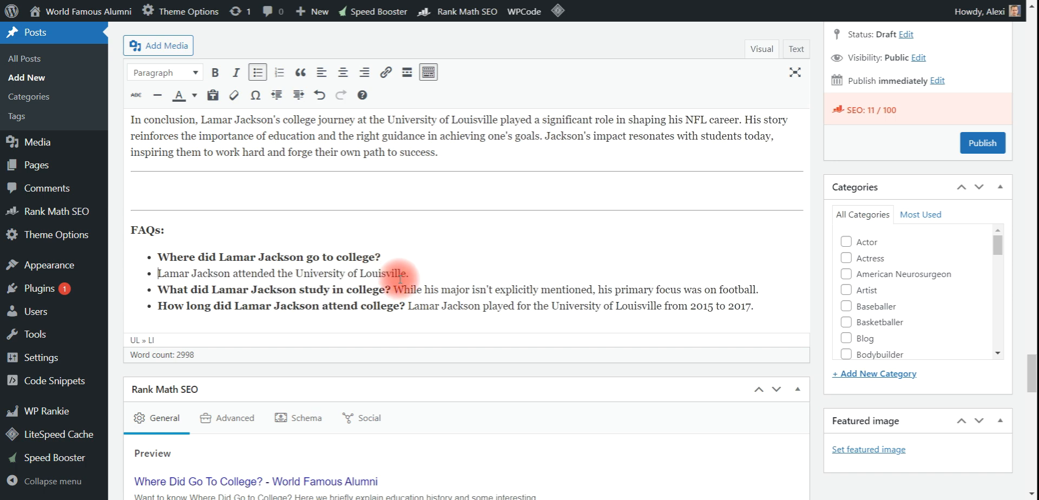
{"action": "left_click", "coordinate": [393, 290]}
{"action": "key", "text": "Return"}
{"action": "key", "text": "Return"}
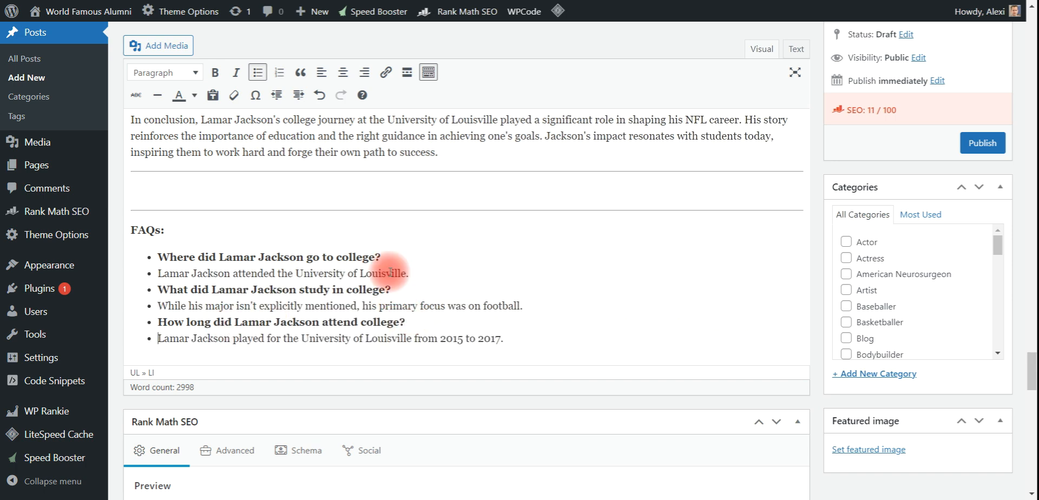
{"action": "left_click_drag", "start_coordinate": [545, 341], "coordinate": [143, 286]}
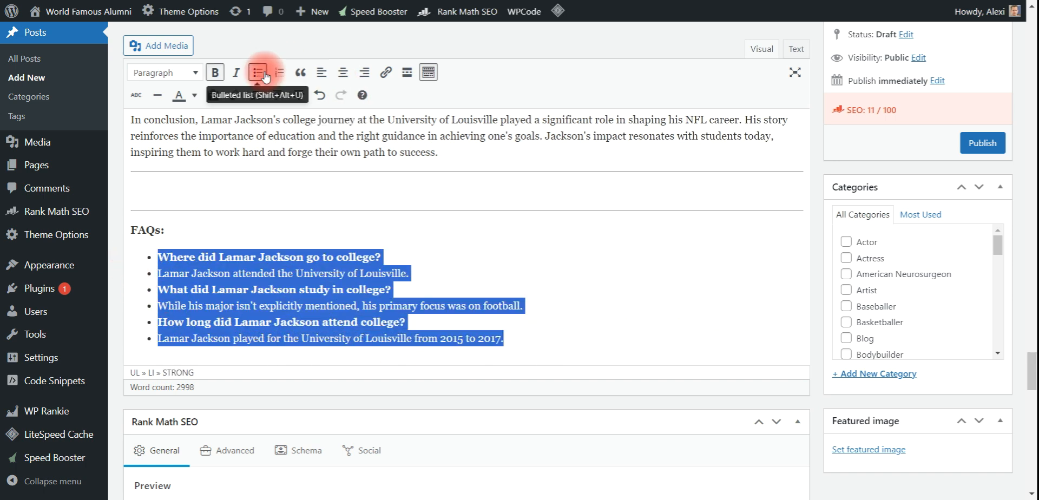
{"action": "left_click", "coordinate": [264, 76]}
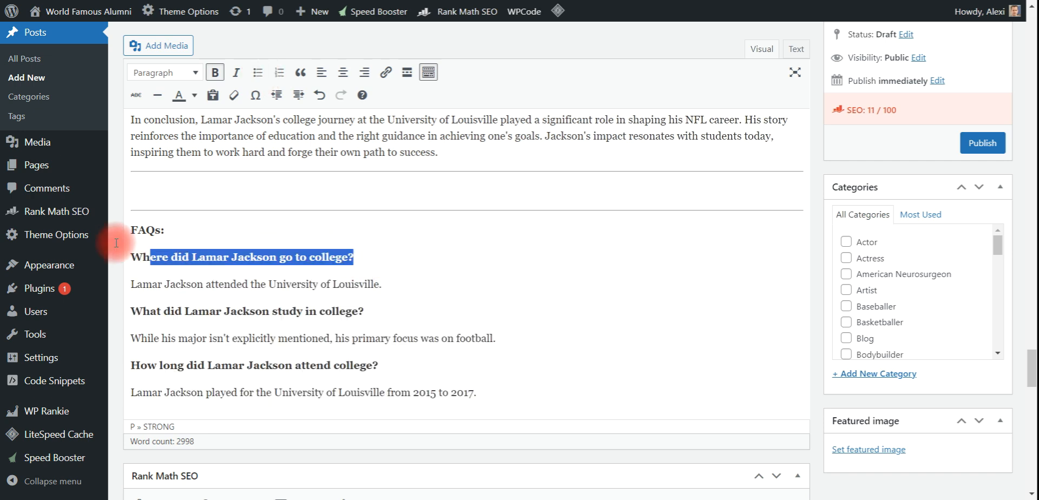
Step: Format the three FAQ questions about Lamar Jackson's college, studies and years attended as Heading 3
{"action": "left_click", "coordinate": [197, 78]}
{"action": "left_click", "coordinate": [218, 176]}
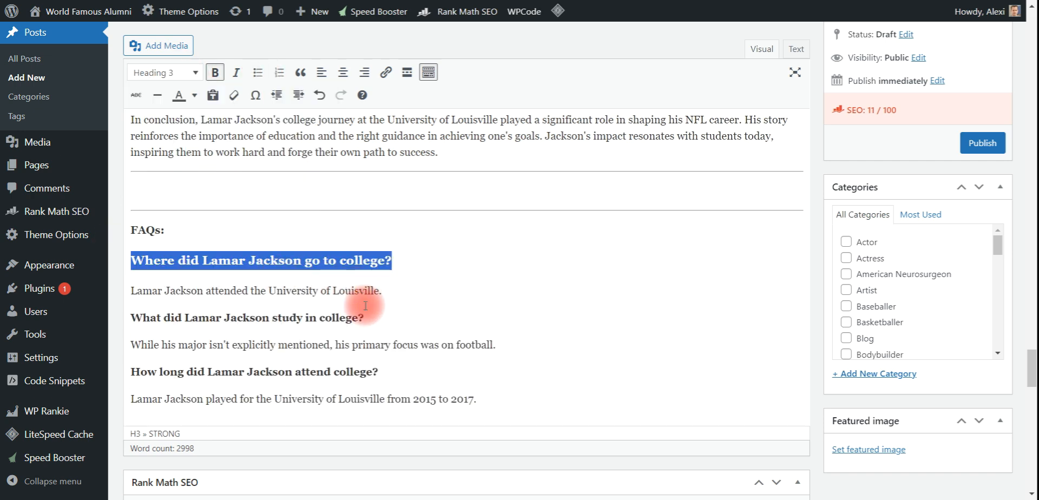
{"action": "left_click", "coordinate": [196, 72]}
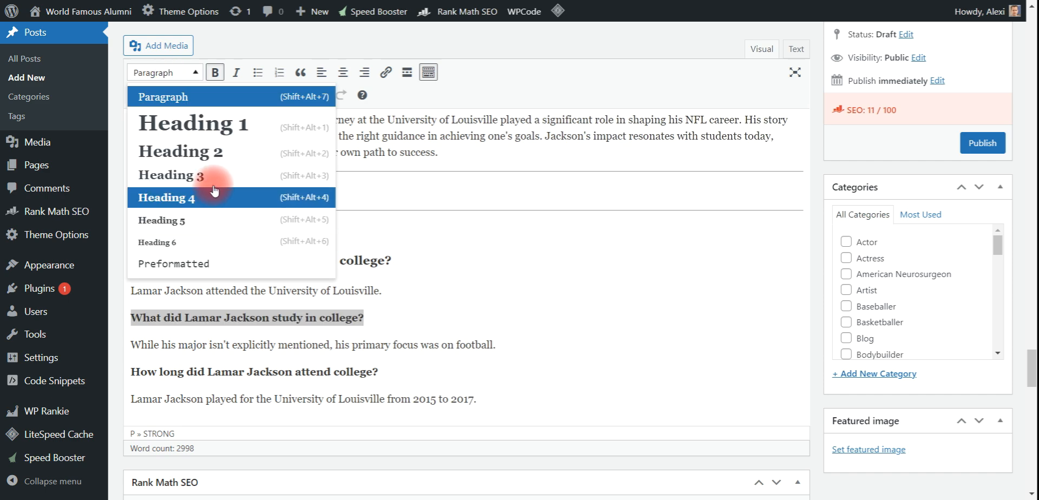
{"action": "left_click", "coordinate": [214, 197]}
{"action": "left_click", "coordinate": [422, 352]}
{"action": "left_click_drag", "start_coordinate": [413, 381], "coordinate": [84, 359]}
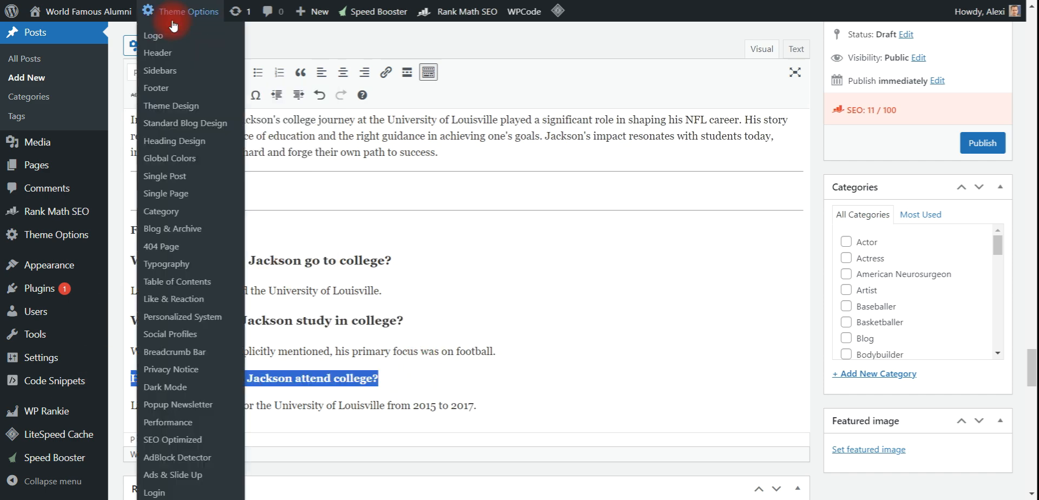
{"action": "left_click", "coordinate": [137, 75]}
{"action": "left_click", "coordinate": [200, 173]}
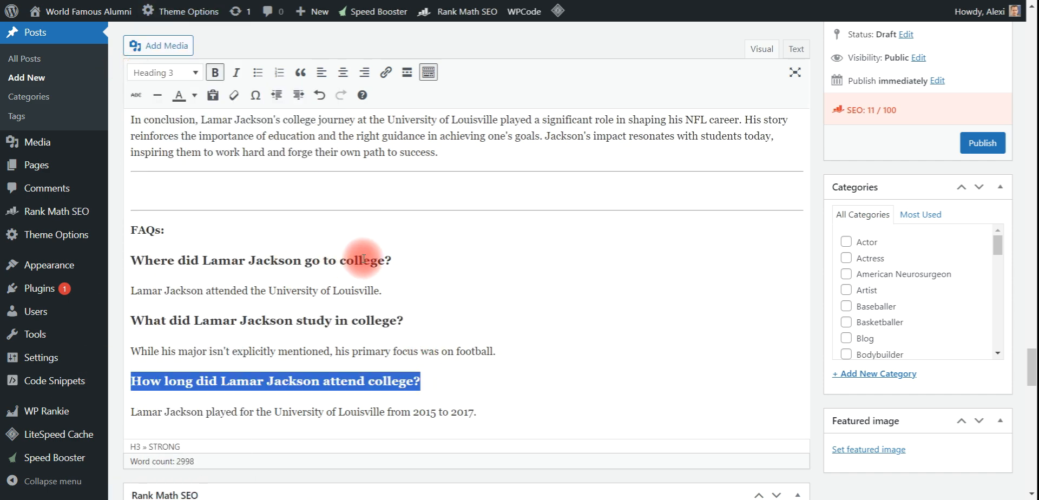
Step: Review the formatted draft from the FAQs back up to the introduction
{"action": "scroll", "coordinate": [365, 257], "scroll_direction": "up", "scroll_amount": 20}
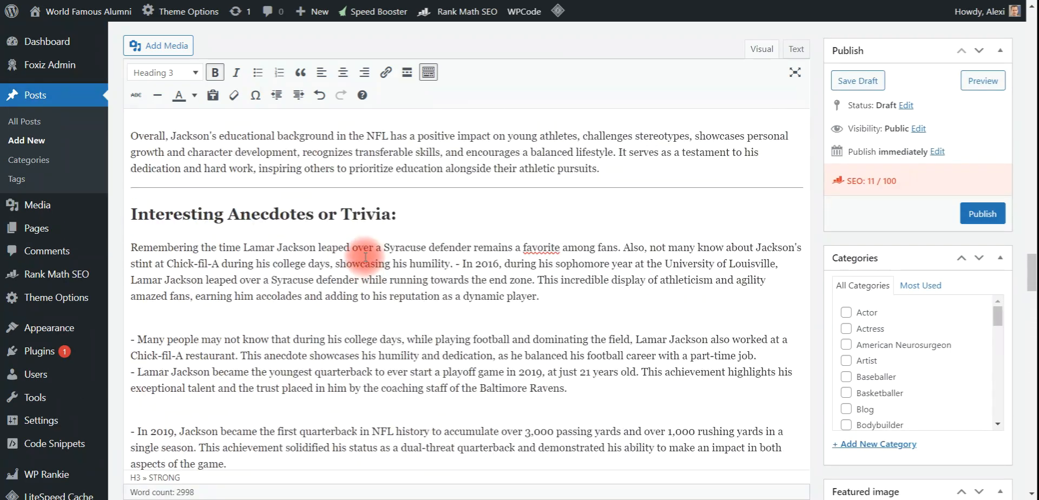
{"action": "scroll", "coordinate": [366, 257], "scroll_direction": "up", "scroll_amount": 15}
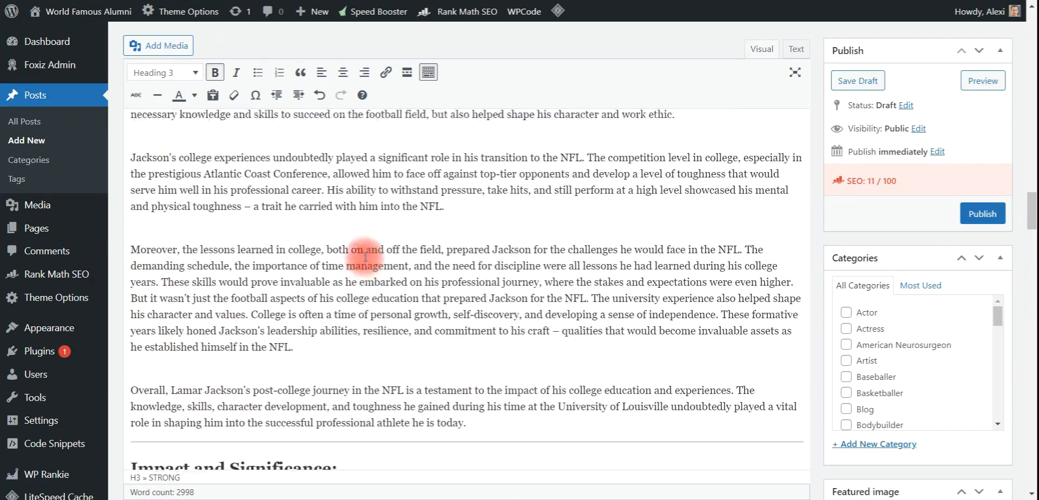
{"action": "scroll", "coordinate": [365, 257], "scroll_direction": "up", "scroll_amount": 15}
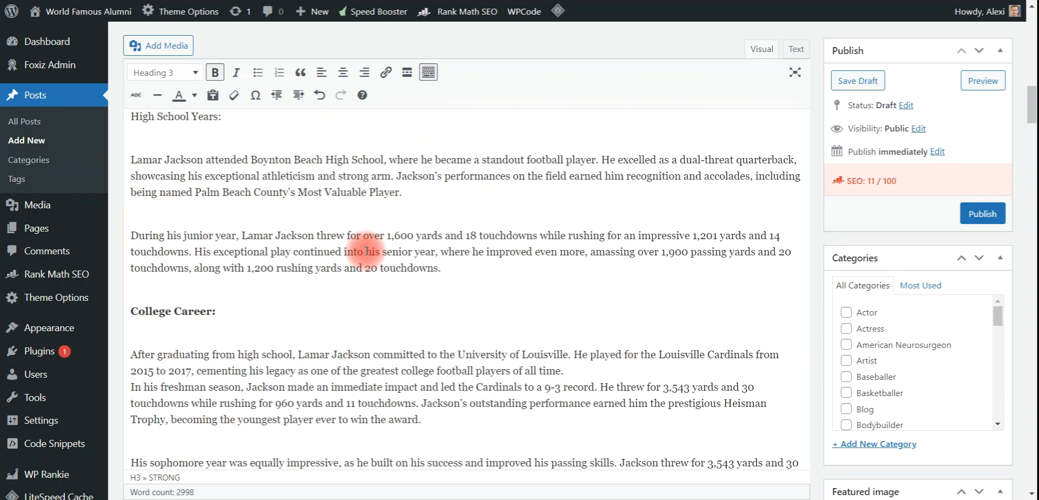
{"action": "scroll", "coordinate": [364, 253], "scroll_direction": "up", "scroll_amount": 10}
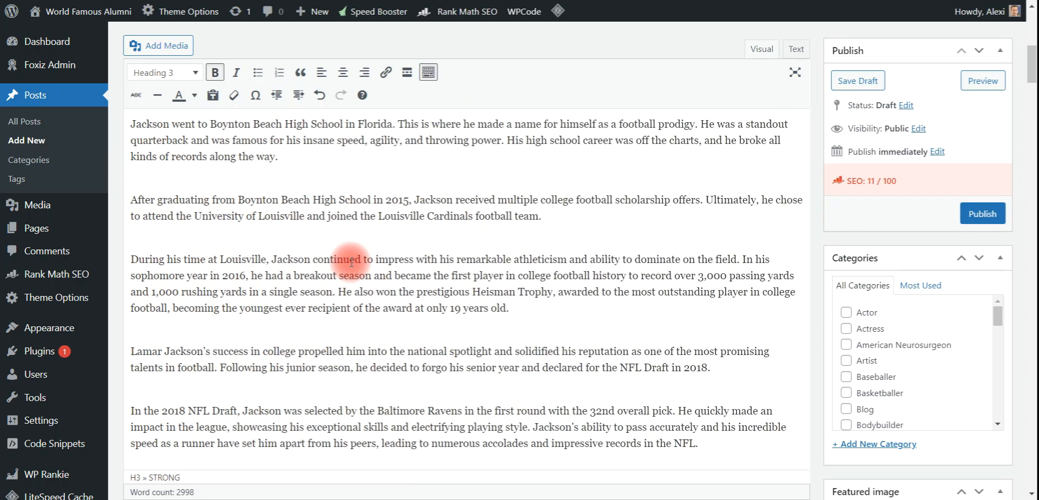
{"action": "scroll", "coordinate": [351, 262], "scroll_direction": "up", "scroll_amount": 10}
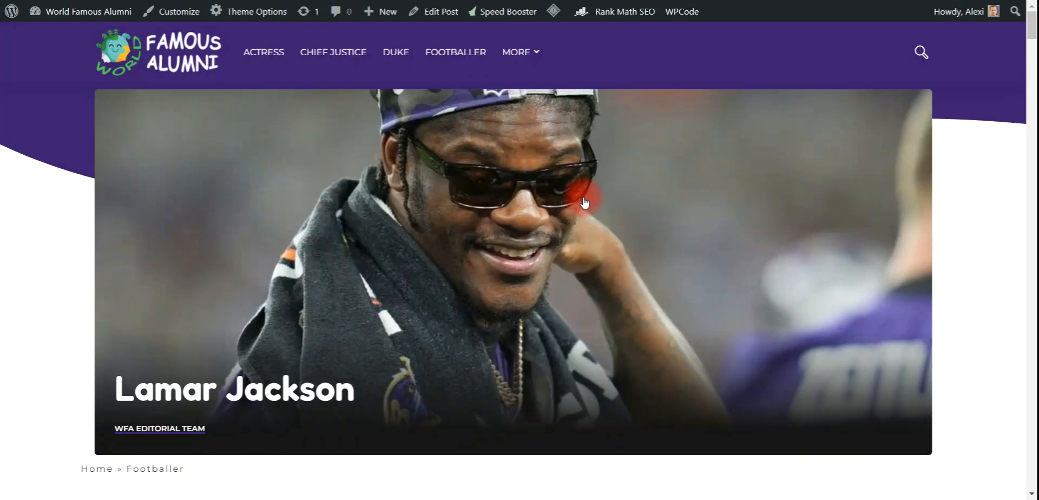
Step: Examine the published Lamar Jackson post and its version in the post editor for contents table, headings and paragraph spacing
{"action": "scroll", "coordinate": [582, 201], "scroll_direction": "down", "scroll_amount": 5}
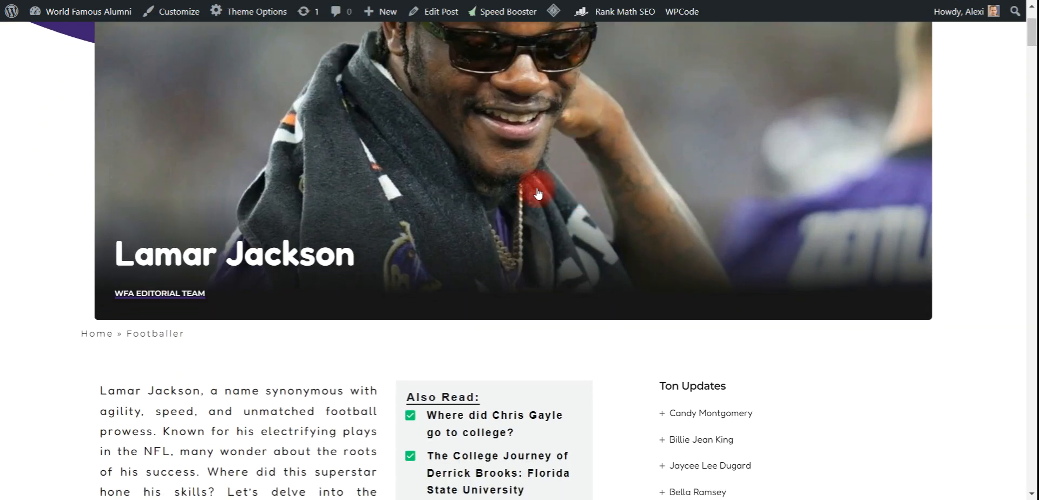
{"action": "scroll", "coordinate": [504, 174], "scroll_direction": "down", "scroll_amount": 15}
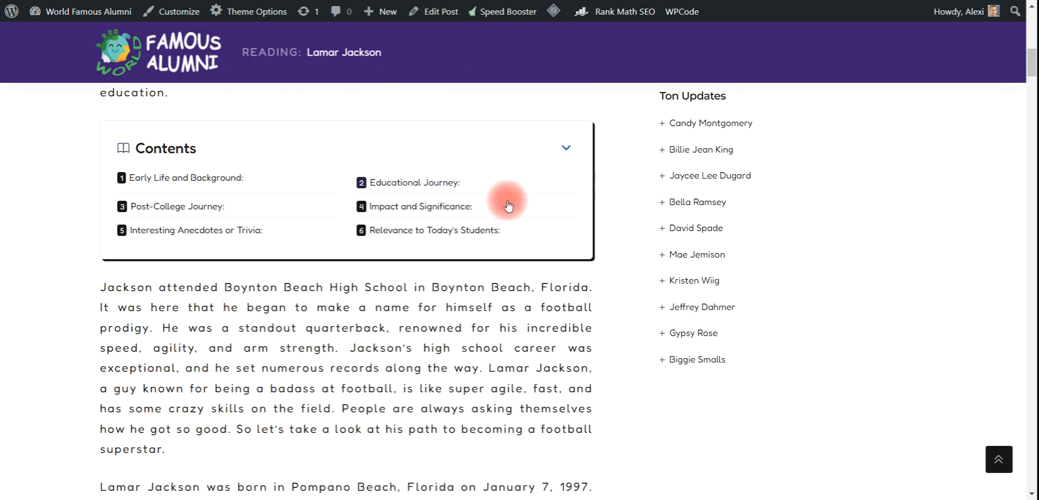
{"action": "scroll", "coordinate": [511, 252], "scroll_direction": "down", "scroll_amount": 20}
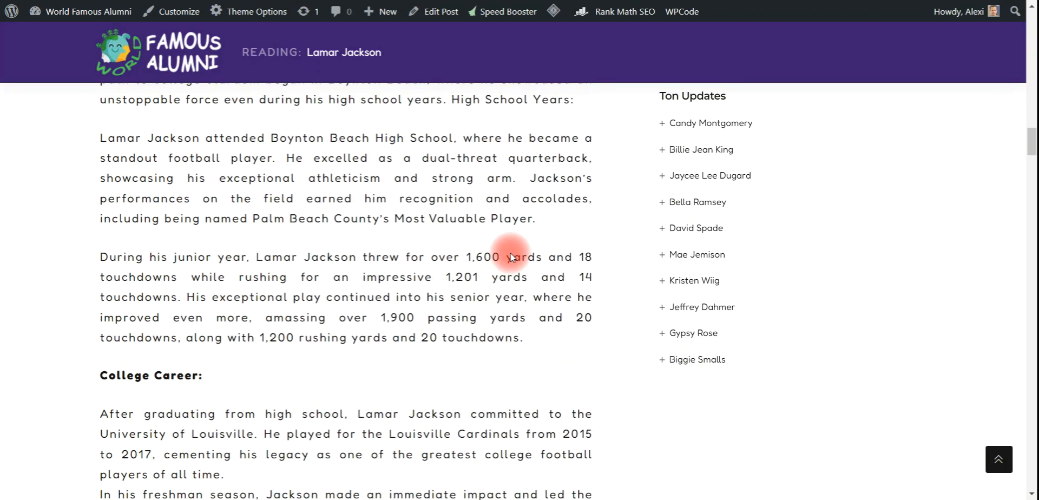
{"action": "scroll", "coordinate": [511, 253], "scroll_direction": "down", "scroll_amount": 20}
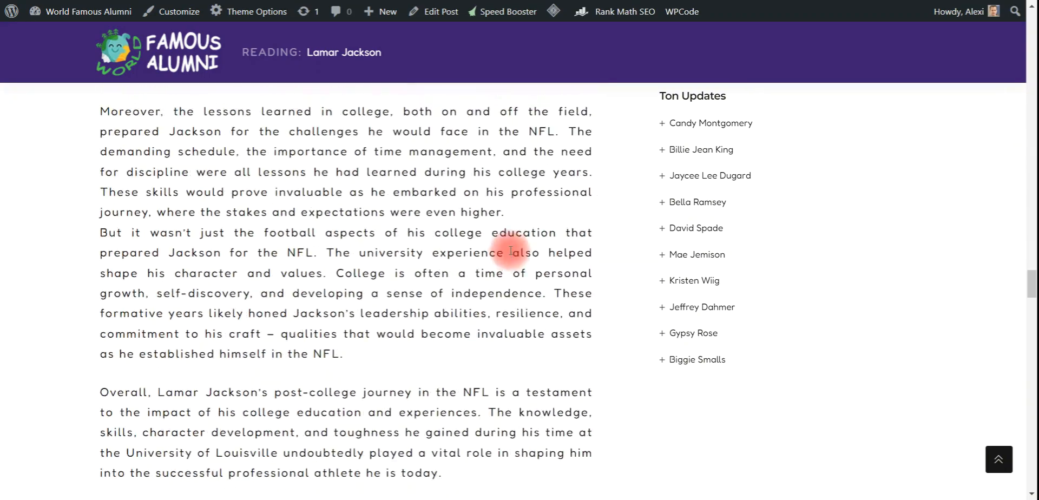
{"action": "scroll", "coordinate": [511, 249], "scroll_direction": "down", "scroll_amount": 20}
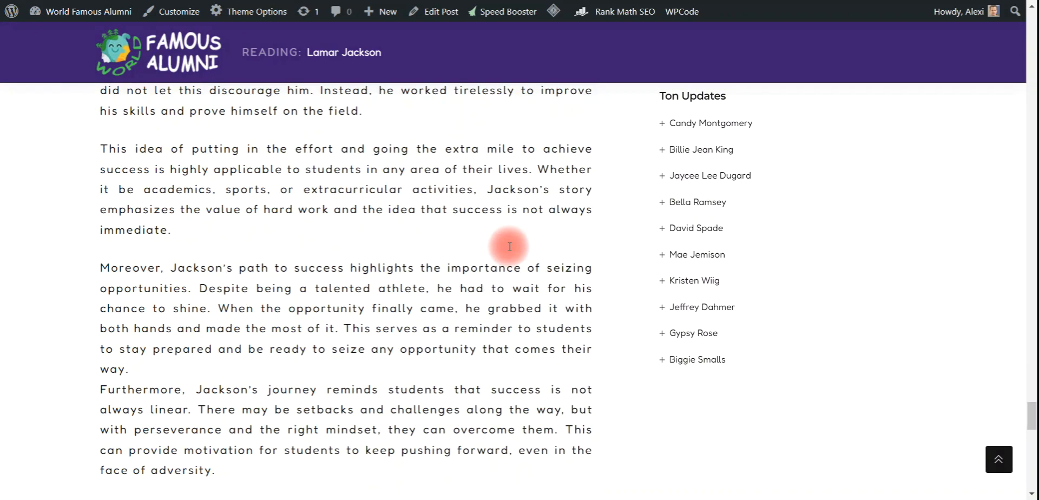
{"action": "scroll", "coordinate": [507, 244], "scroll_direction": "down", "scroll_amount": 5}
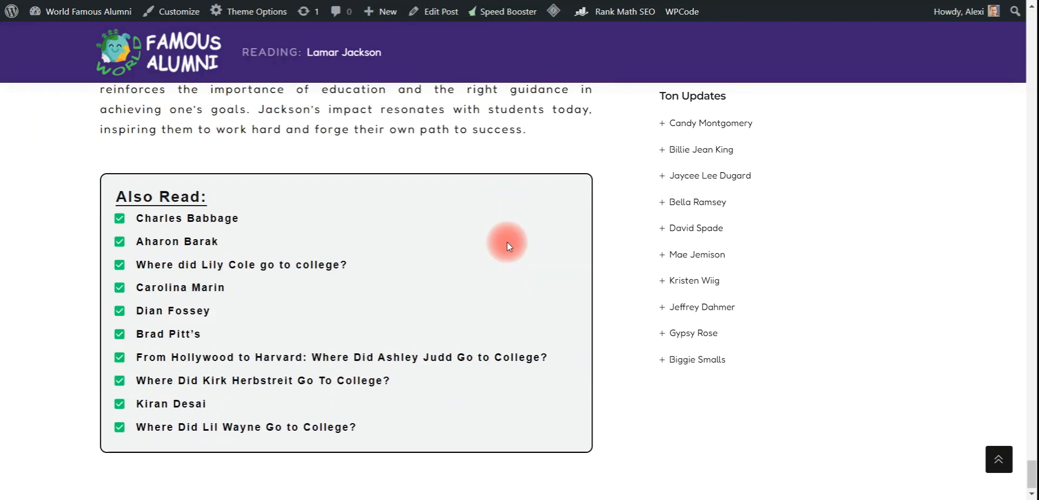
{"action": "scroll", "coordinate": [503, 238], "scroll_direction": "up", "scroll_amount": 15}
{"action": "left_click", "coordinate": [474, 118]}
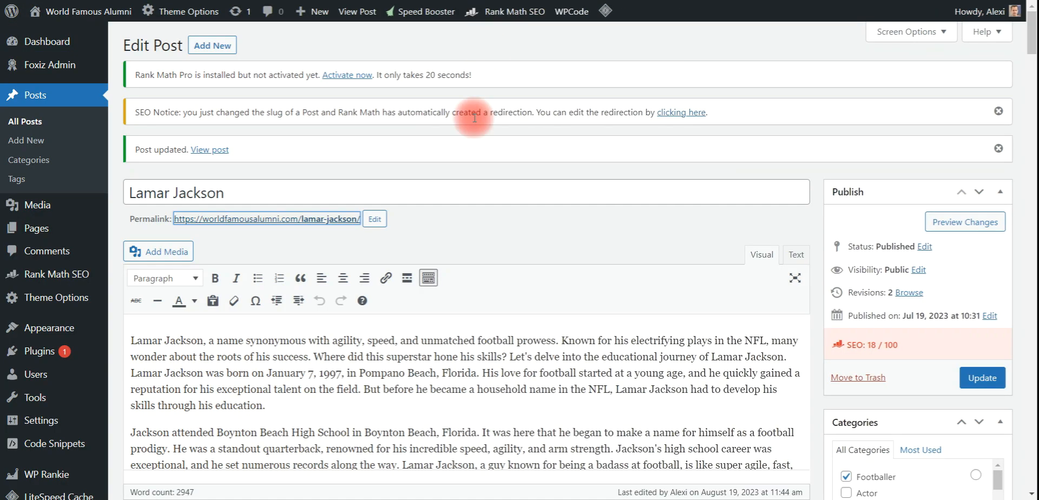
{"action": "scroll", "coordinate": [497, 225], "scroll_direction": "down", "scroll_amount": 8}
{"action": "scroll", "coordinate": [514, 206], "scroll_direction": "up", "scroll_amount": 5}
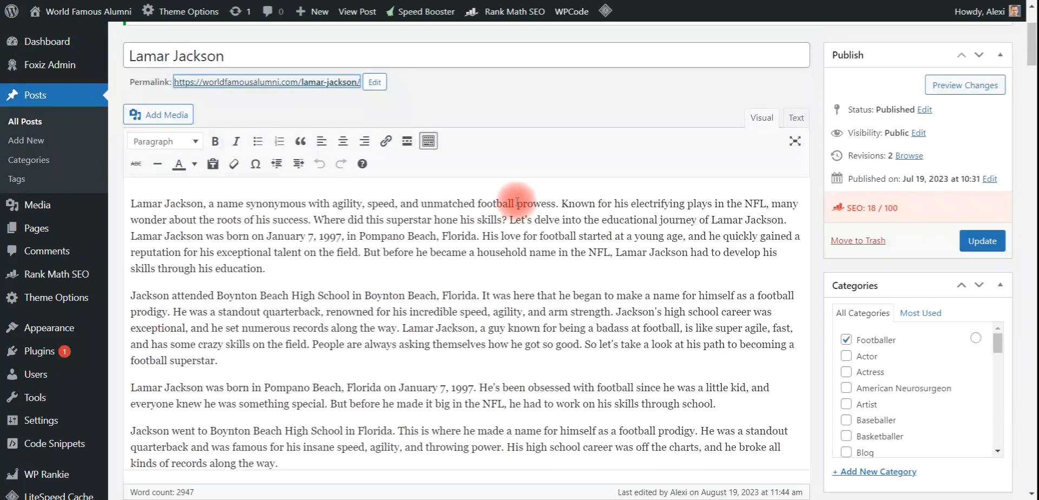
{"action": "scroll", "coordinate": [517, 203], "scroll_direction": "down", "scroll_amount": 1}
{"action": "scroll", "coordinate": [545, 228], "scroll_direction": "down", "scroll_amount": 20}
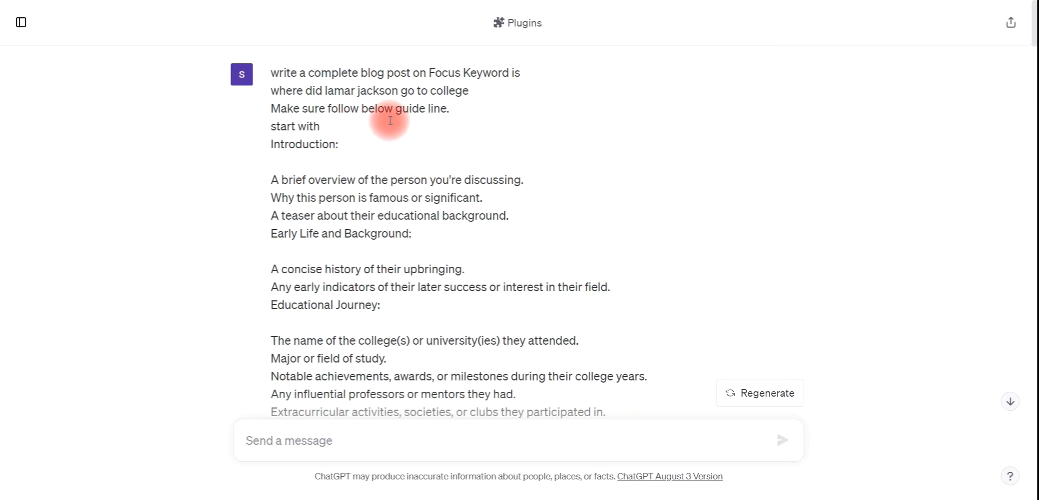
Step: Switch to ChatGPT and change the blog post prompt's focus keyword to "where did j j watts go to college"
{"action": "left_click_drag", "start_coordinate": [472, 92], "coordinate": [278, 97]}
{"action": "type", "text": "where did j j watts go to college"}
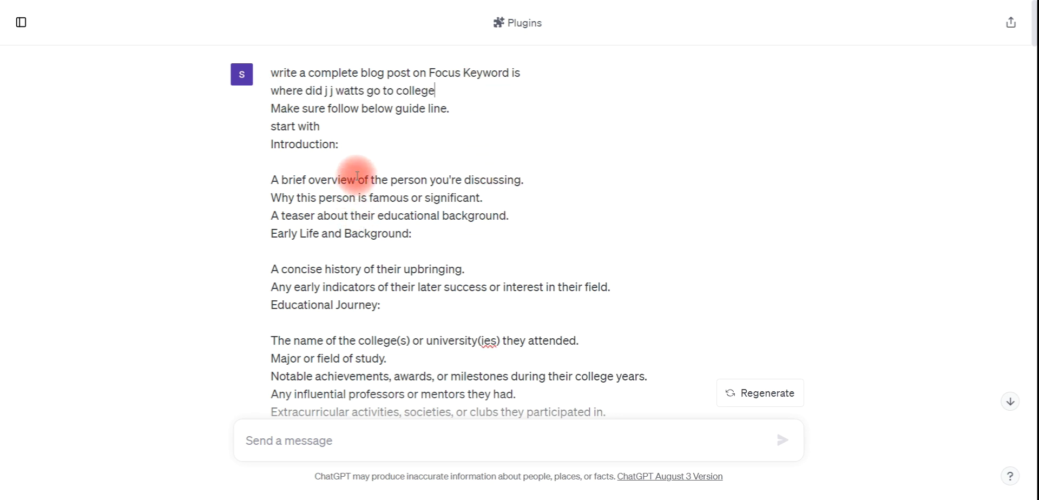
Step: Delete the Lamar Jackson related-terms list and its "Try to use these words in the content" instruction from the prompt
{"action": "scroll", "coordinate": [372, 159], "scroll_direction": "down", "scroll_amount": 1}
{"action": "scroll", "coordinate": [373, 161], "scroll_direction": "down", "scroll_amount": 11}
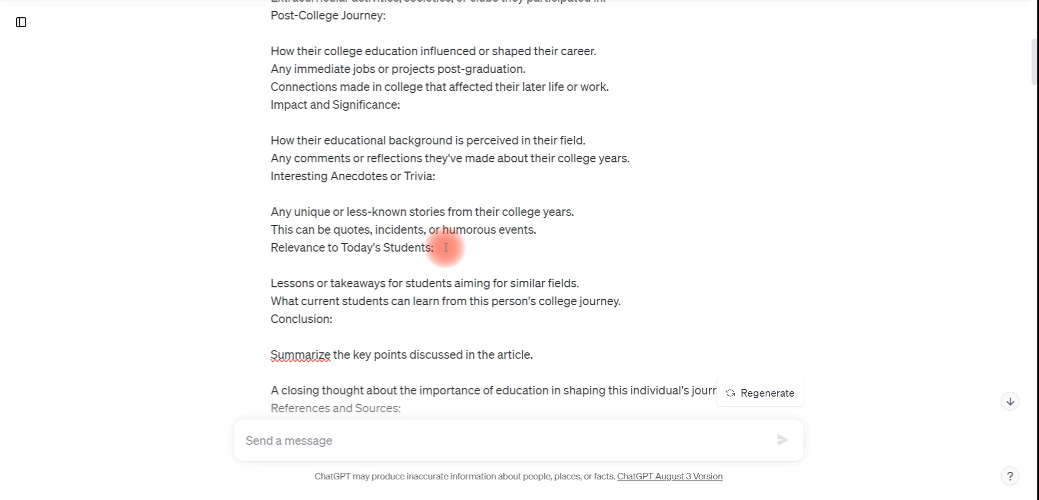
{"action": "scroll", "coordinate": [446, 248], "scroll_direction": "down", "scroll_amount": 4}
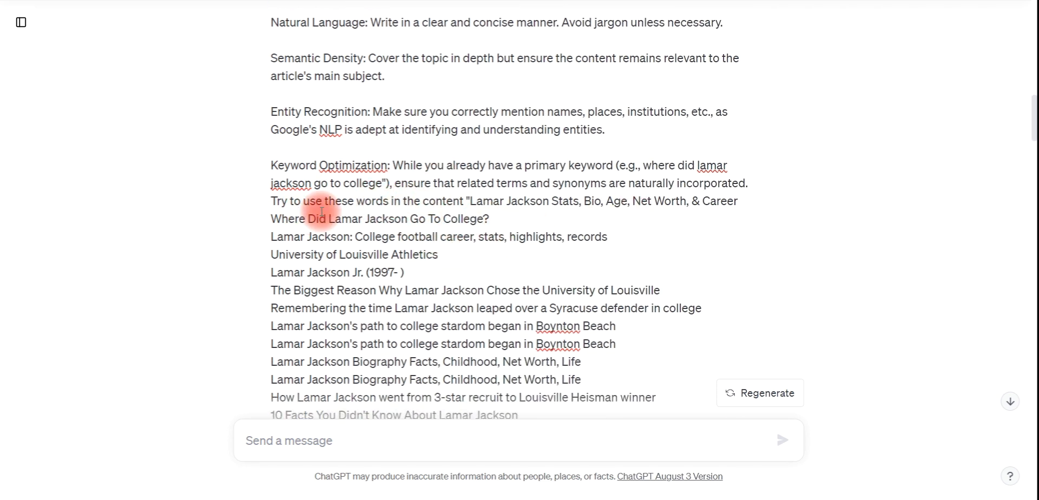
{"action": "left_click_drag", "start_coordinate": [468, 202], "coordinate": [576, 226]}
{"action": "scroll", "coordinate": [585, 233], "scroll_direction": "down", "scroll_amount": 10}
{"action": "key", "text": "BackSpace"}
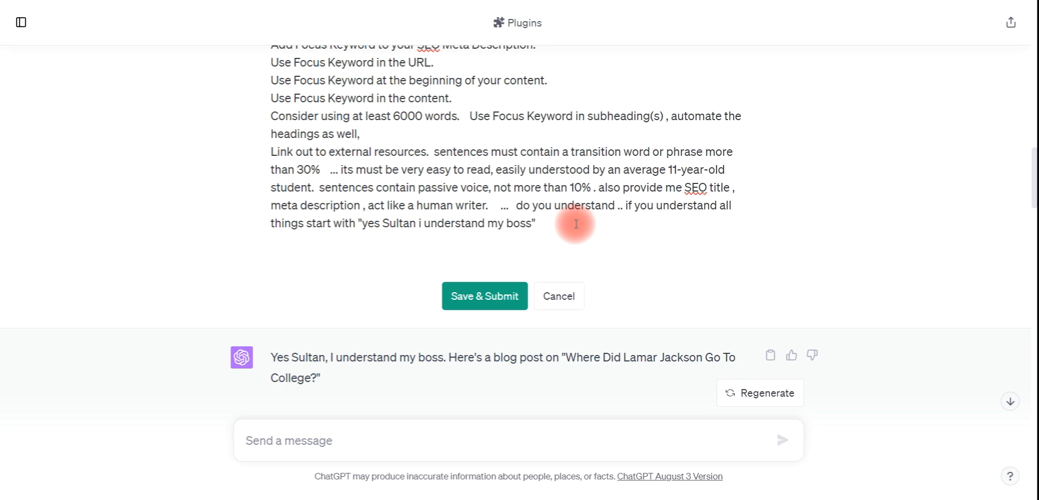
{"action": "scroll", "coordinate": [515, 274], "scroll_direction": "up", "scroll_amount": 5}
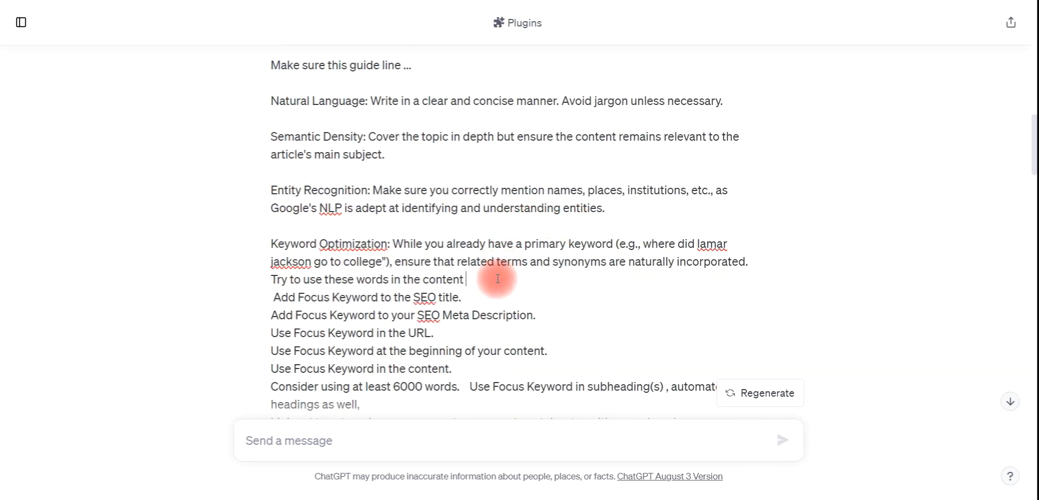
{"action": "key", "text": "Return"}
{"action": "left_click_drag", "start_coordinate": [473, 280], "coordinate": [255, 286]}
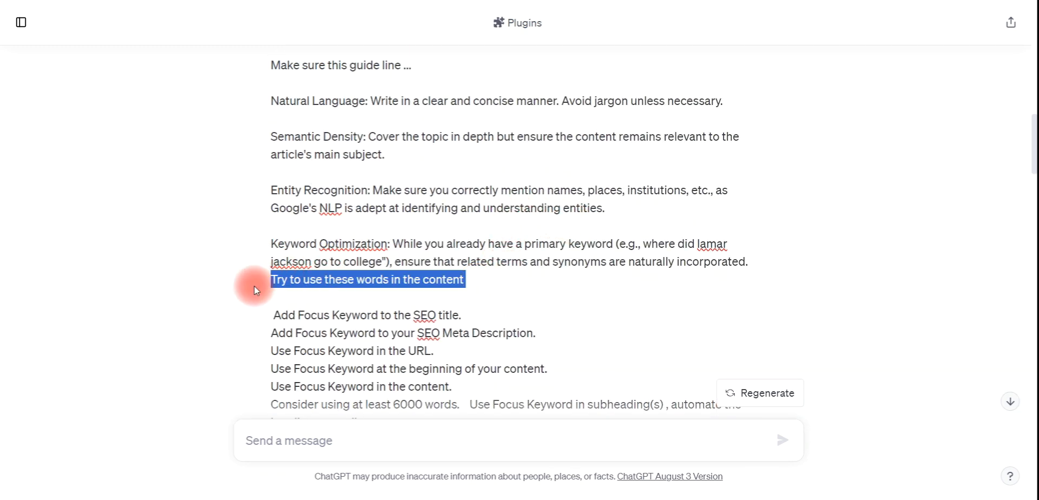
{"action": "key", "text": "BackSpace"}
{"action": "key", "text": "BackSpace"}
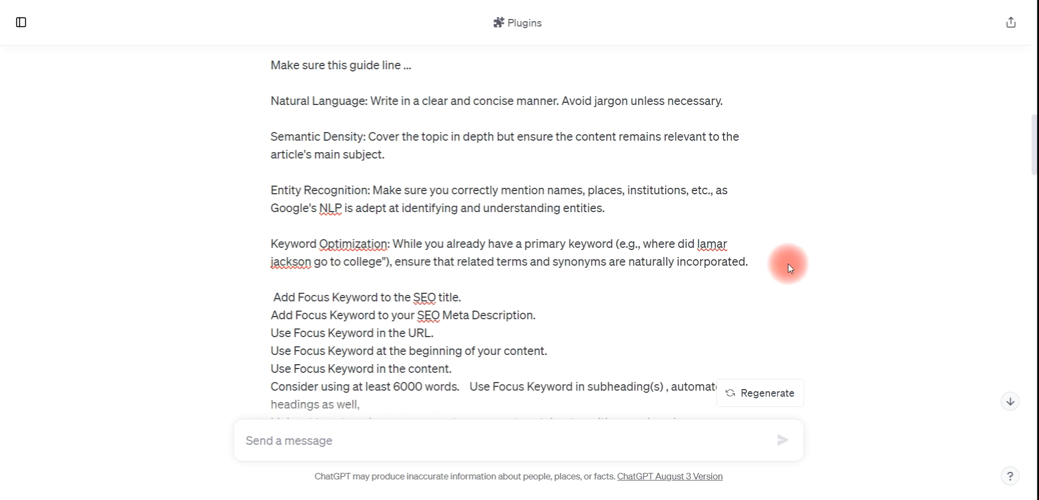
Step: Replace the Keyword Optimization example with "where did j j watts go to college" and remove the "e.g.,", stray quotation mark and blank line
{"action": "left_click_drag", "start_coordinate": [643, 242], "coordinate": [385, 263]}
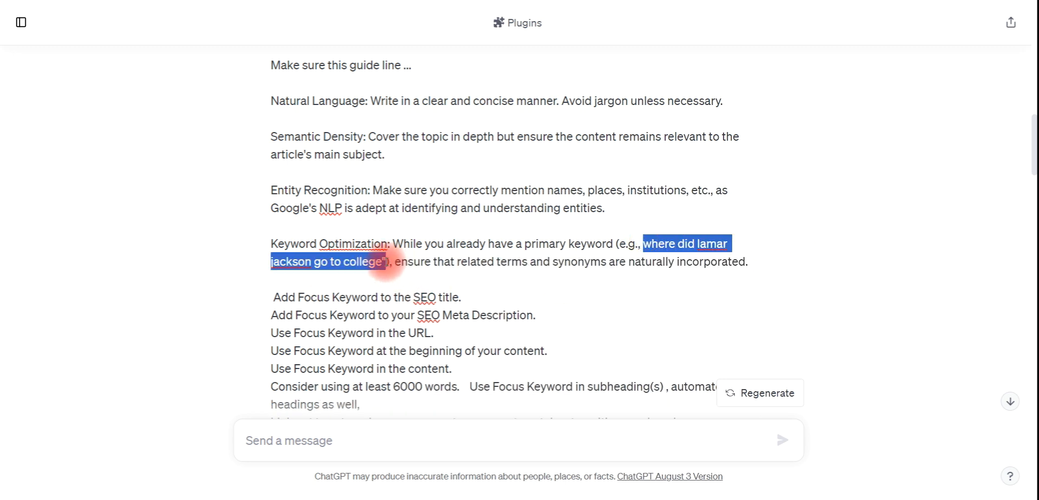
{"action": "type", "text": "where did j j watts go to college"}
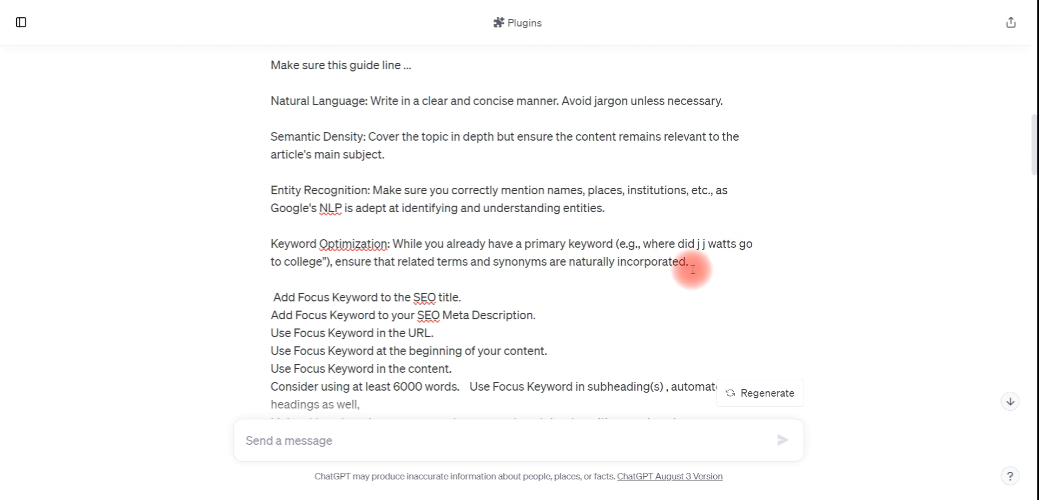
{"action": "left_click", "coordinate": [643, 245]}
{"action": "key", "text": "BackSpace"}
{"action": "key", "text": "BackSpace"}
{"action": "key", "text": "BackSpace"}
{"action": "key", "text": "BackSpace"}
{"action": "key", "text": "BackSpace"}
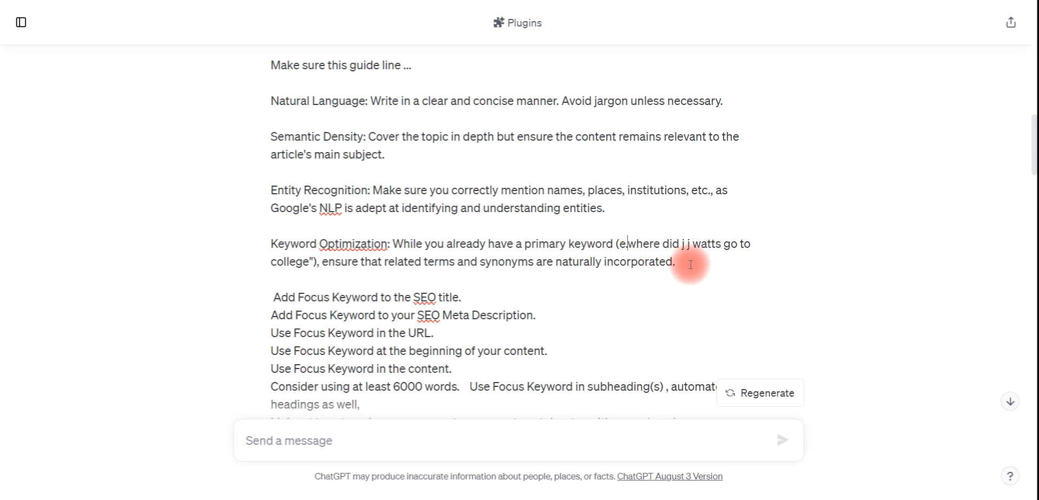
{"action": "left_click", "coordinate": [314, 262]}
{"action": "key", "text": "BackSpace"}
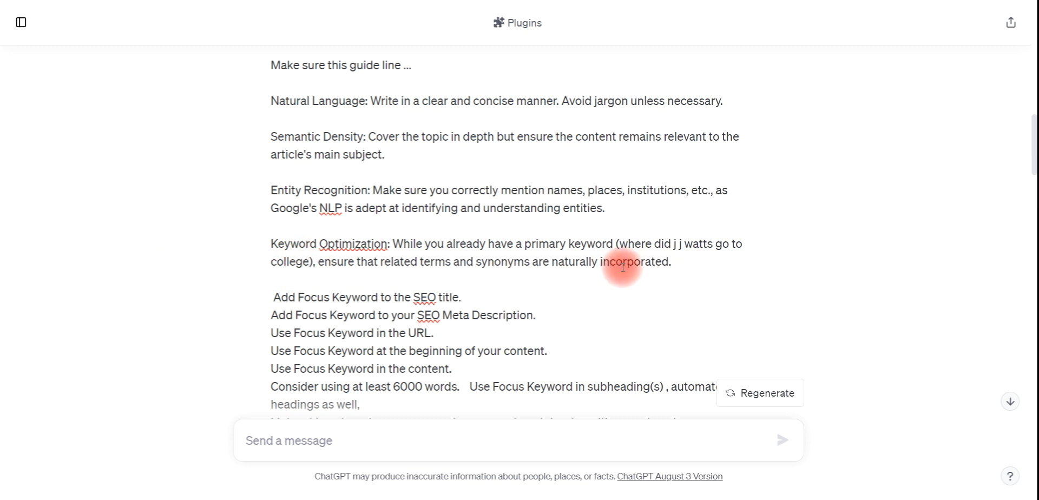
{"action": "left_click", "coordinate": [692, 263]}
{"action": "key", "text": "Delete"}
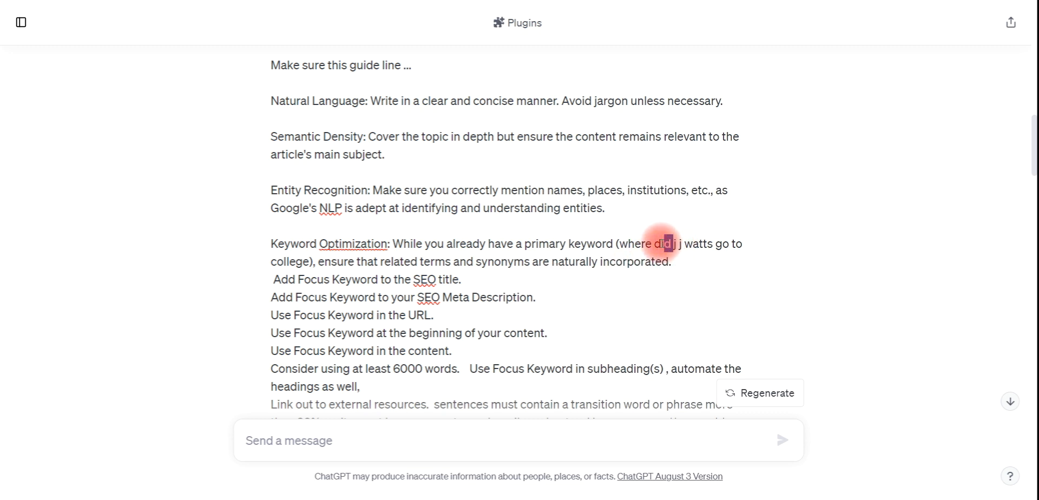
Step: Shorten the primary keyword in the Keyword Optimization guideline to "j j watts"
{"action": "left_click_drag", "start_coordinate": [668, 243], "coordinate": [626, 243]}
{"action": "key", "text": "BackSpace"}
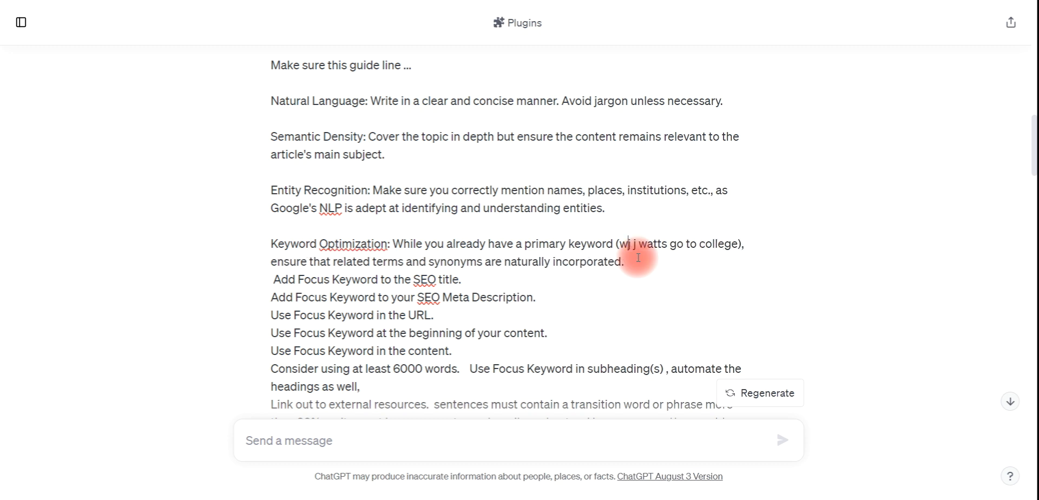
{"action": "left_click_drag", "start_coordinate": [662, 245], "coordinate": [719, 243]}
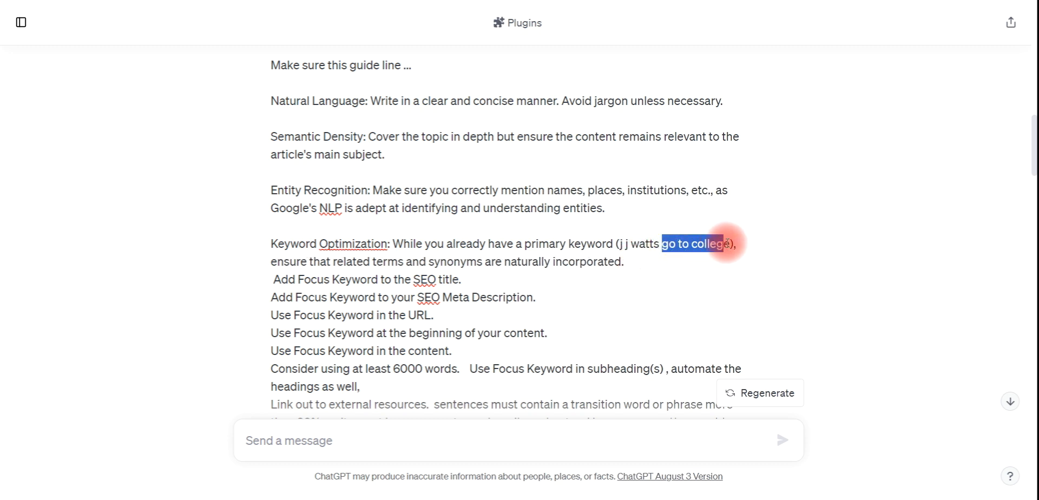
{"action": "key", "text": "BackSpace"}
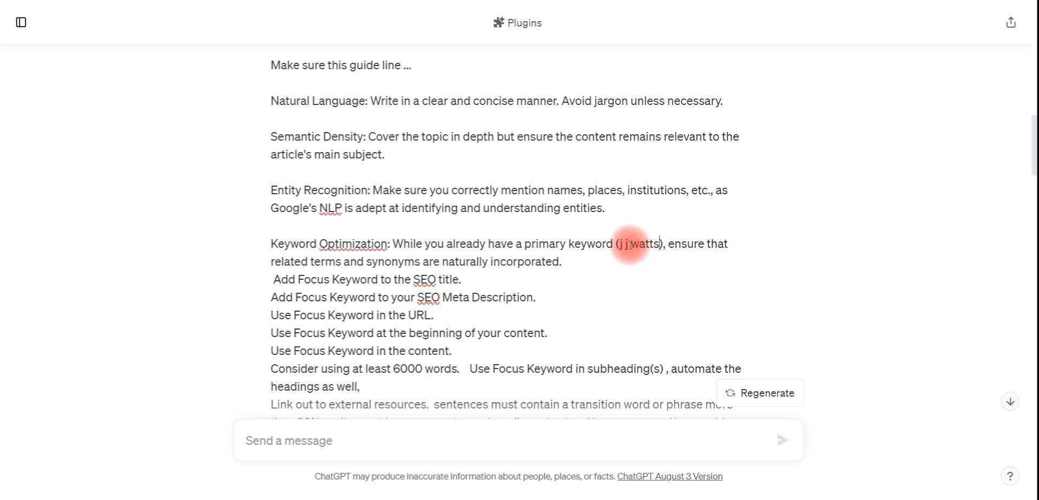
Step: Replace "lamar jackson" with "j j watts" in the prompt's three common questions
{"action": "left_click_drag", "start_coordinate": [622, 244], "coordinate": [659, 243]}
{"action": "key", "text": "ctrl+c"}
{"action": "scroll", "coordinate": [487, 292], "scroll_direction": "down", "scroll_amount": 4}
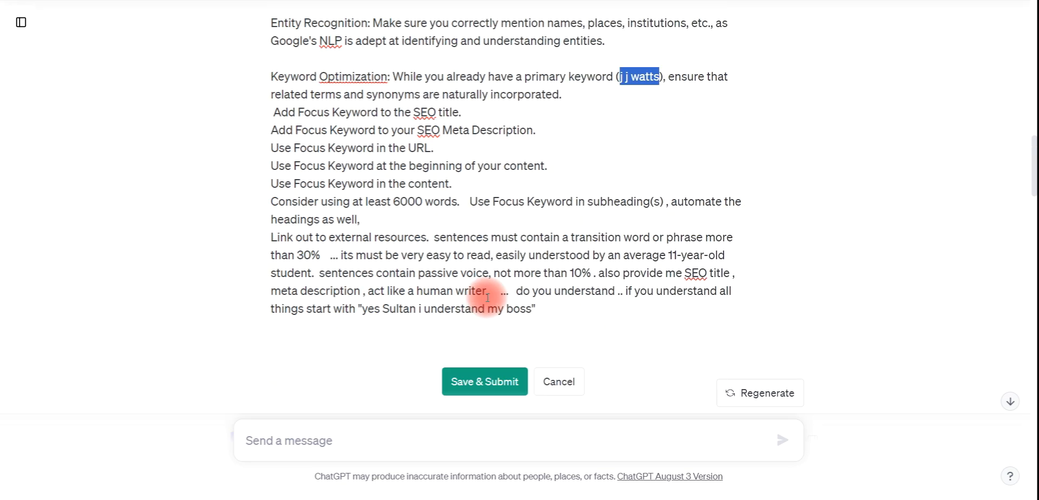
{"action": "scroll", "coordinate": [503, 209], "scroll_direction": "up", "scroll_amount": 15}
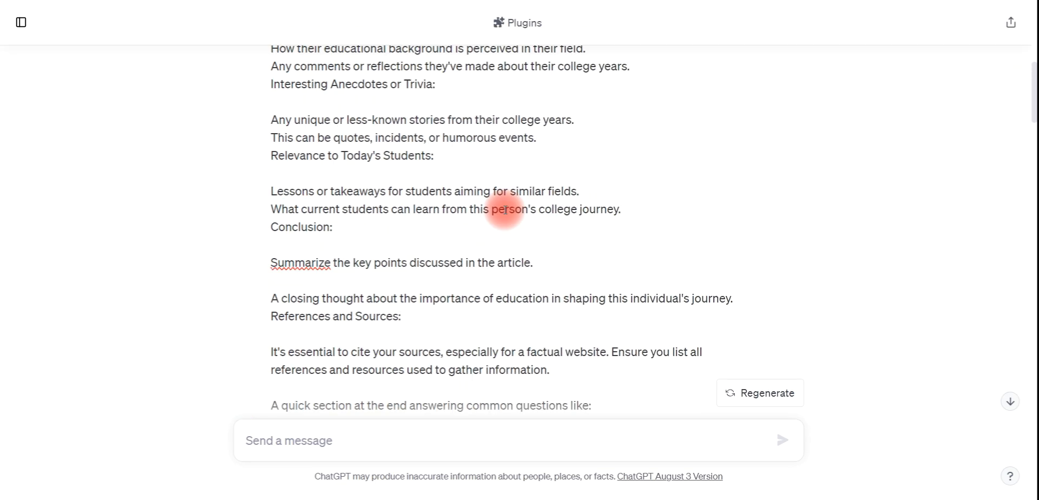
{"action": "scroll", "coordinate": [506, 212], "scroll_direction": "down", "scroll_amount": 8}
{"action": "left_click", "coordinate": [379, 197]}
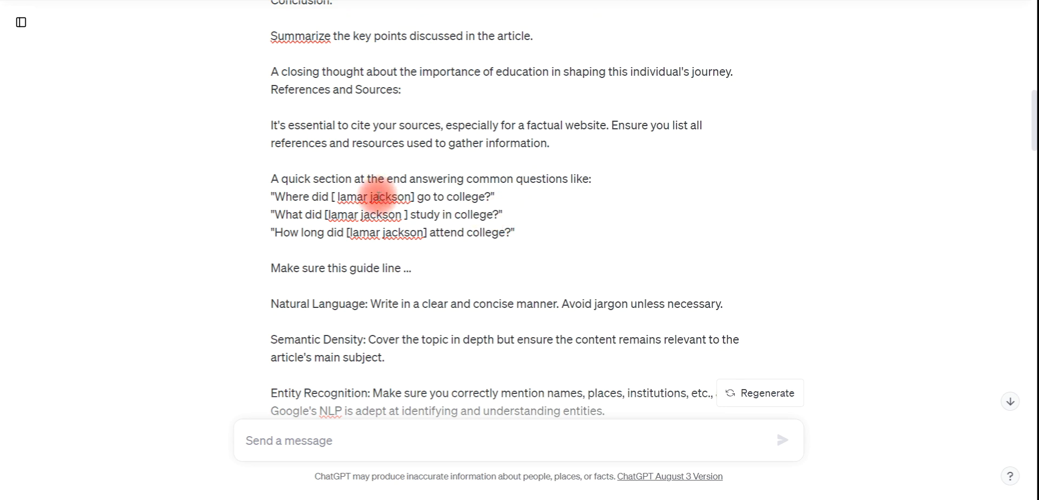
{"action": "left_click_drag", "start_coordinate": [339, 196], "coordinate": [411, 198]}
{"action": "type", "text": "j j watts"}
{"action": "left_click_drag", "start_coordinate": [328, 215], "coordinate": [395, 216]}
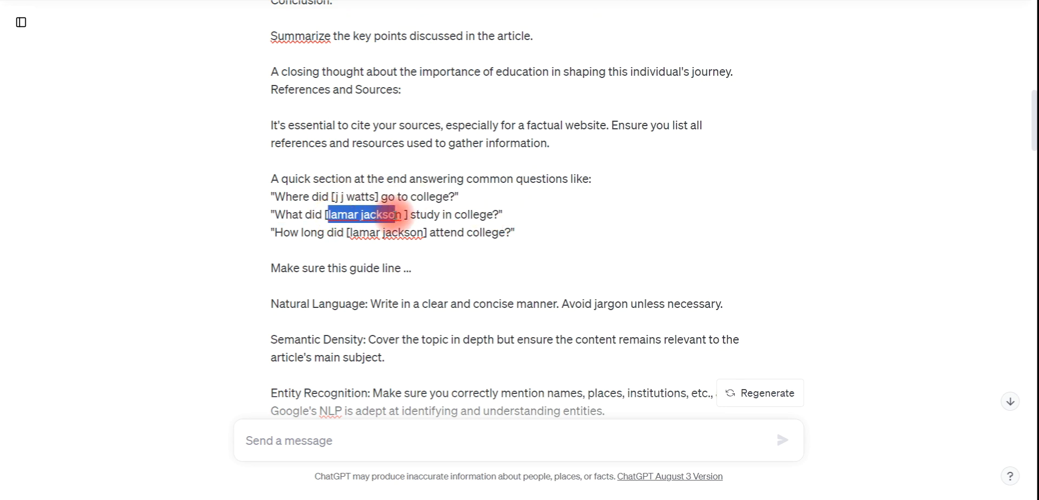
{"action": "key", "text": "ctrl+v"}
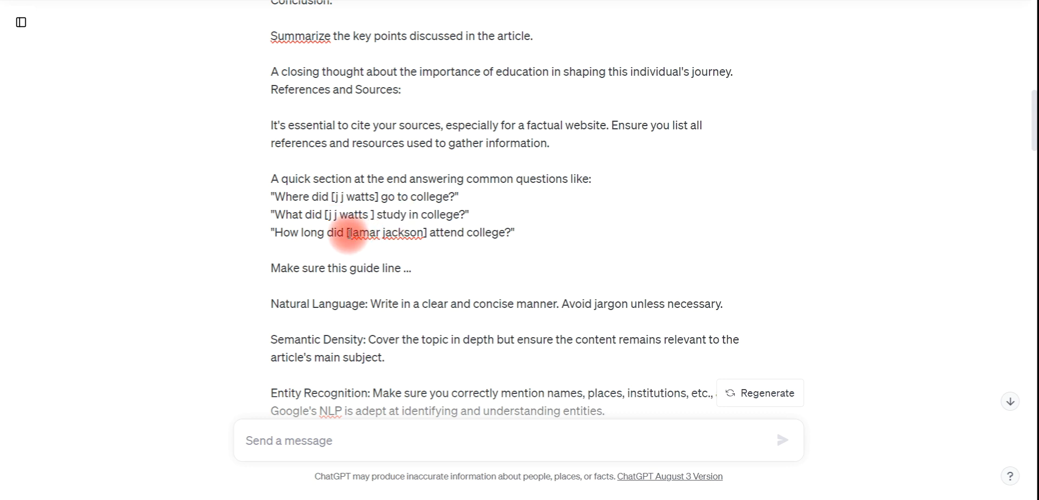
{"action": "left_click_drag", "start_coordinate": [350, 234], "coordinate": [427, 234]}
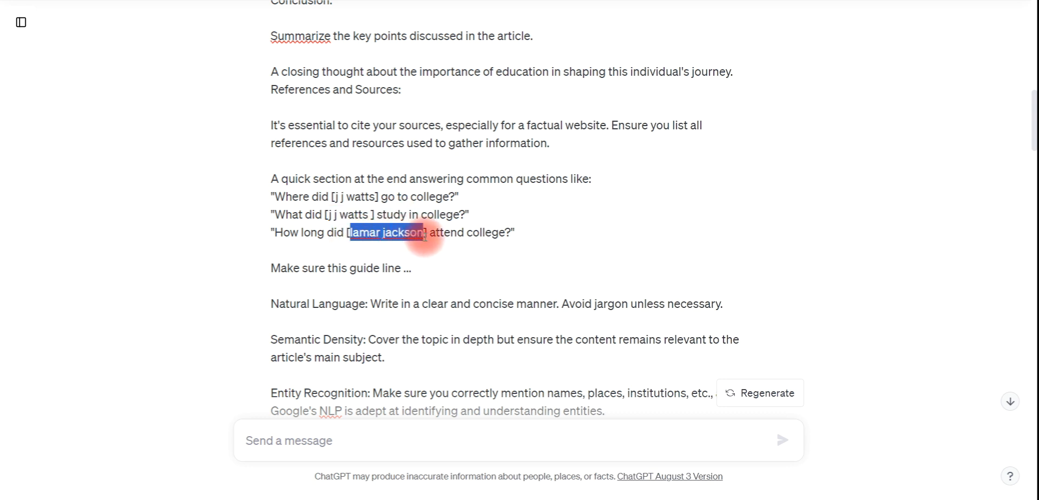
{"action": "key", "text": "ctrl+v"}
Step: Submit the edited prompt to generate the J J Watts blog post
{"action": "scroll", "coordinate": [562, 245], "scroll_direction": "down", "scroll_amount": 12}
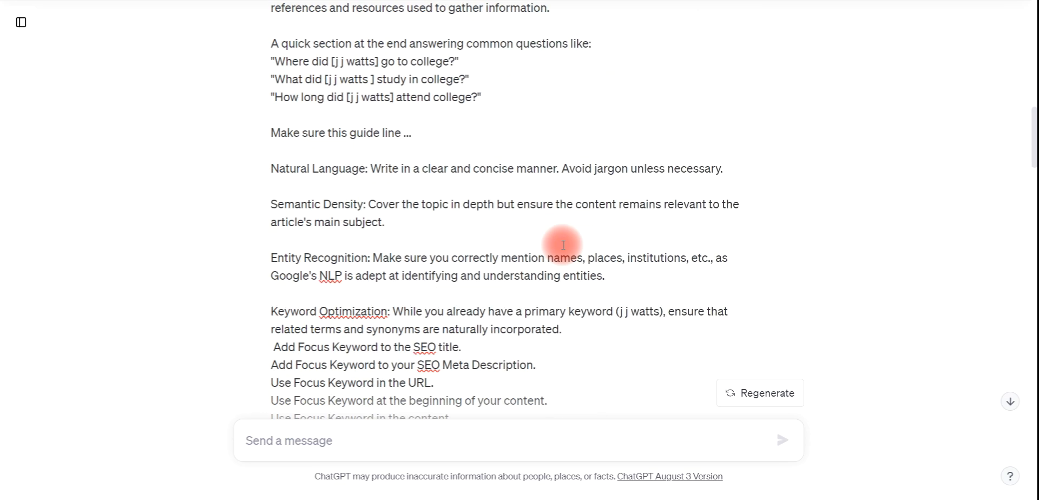
{"action": "scroll", "coordinate": [614, 247], "scroll_direction": "up", "scroll_amount": 4}
{"action": "left_click", "coordinate": [502, 292]}
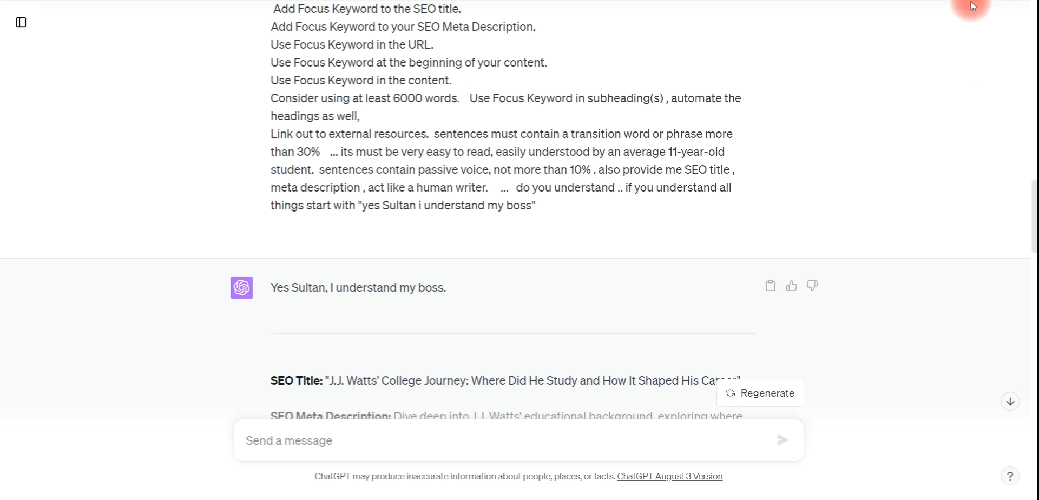
{"action": "scroll", "coordinate": [899, 34], "scroll_direction": "up", "scroll_amount": 3}
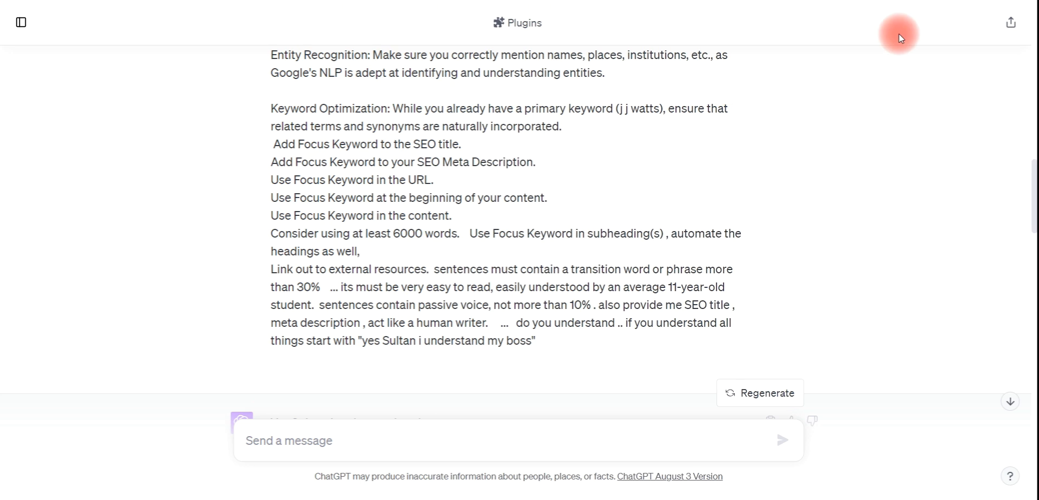
{"action": "scroll", "coordinate": [425, 213], "scroll_direction": "down", "scroll_amount": 6}
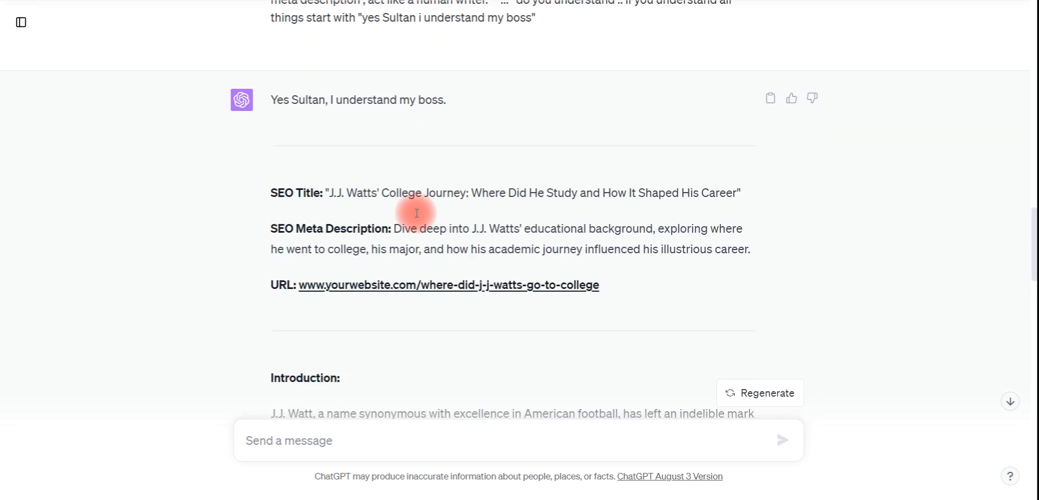
Step: Copy the generated SEO title and meta description into the title and description of the WordPress post's search snippet
{"action": "left_click_drag", "start_coordinate": [327, 177], "coordinate": [735, 180]}
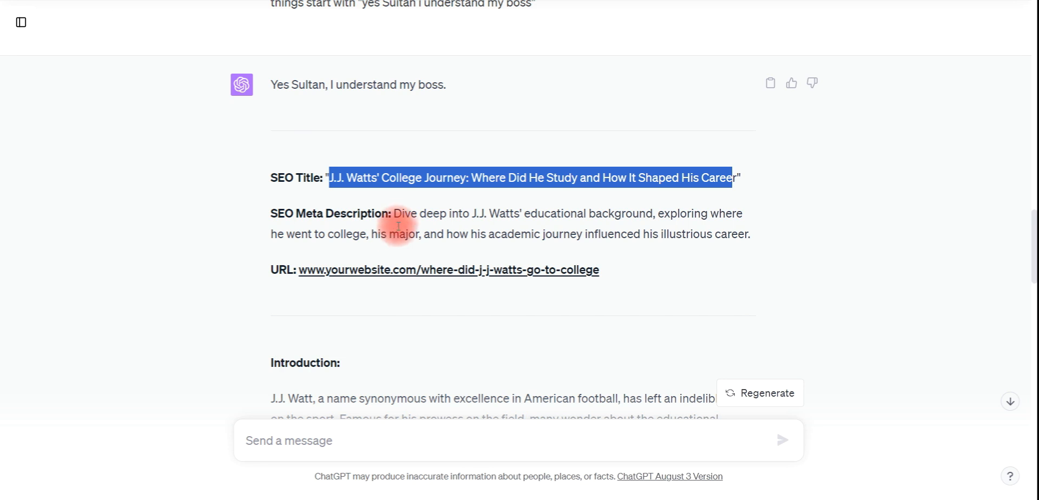
{"action": "left_click_drag", "start_coordinate": [394, 213], "coordinate": [746, 232]}
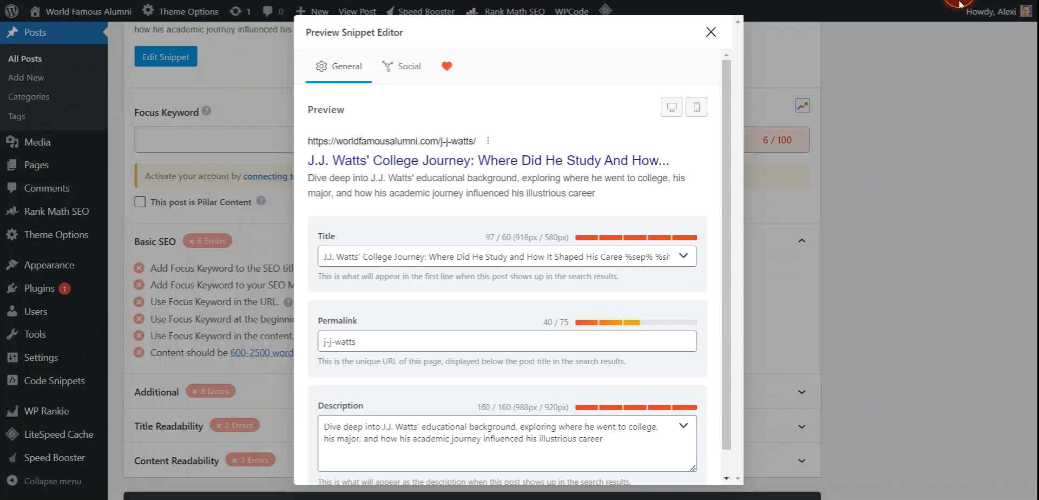
{"action": "left_click", "coordinate": [687, 14]}
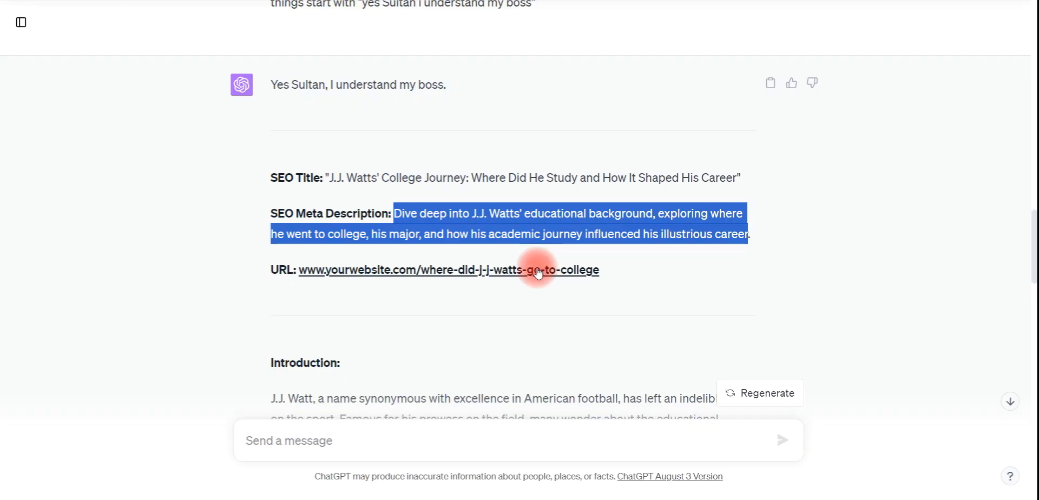
Step: Copy the generated article from the introduction through the common questions into the WordPress post editor
{"action": "scroll", "coordinate": [530, 270], "scroll_direction": "down", "scroll_amount": 3}
{"action": "left_click_drag", "start_coordinate": [271, 262], "coordinate": [495, 265]}
{"action": "scroll", "coordinate": [486, 270], "scroll_direction": "down", "scroll_amount": 12}
{"action": "scroll", "coordinate": [485, 270], "scroll_direction": "down", "scroll_amount": 8}
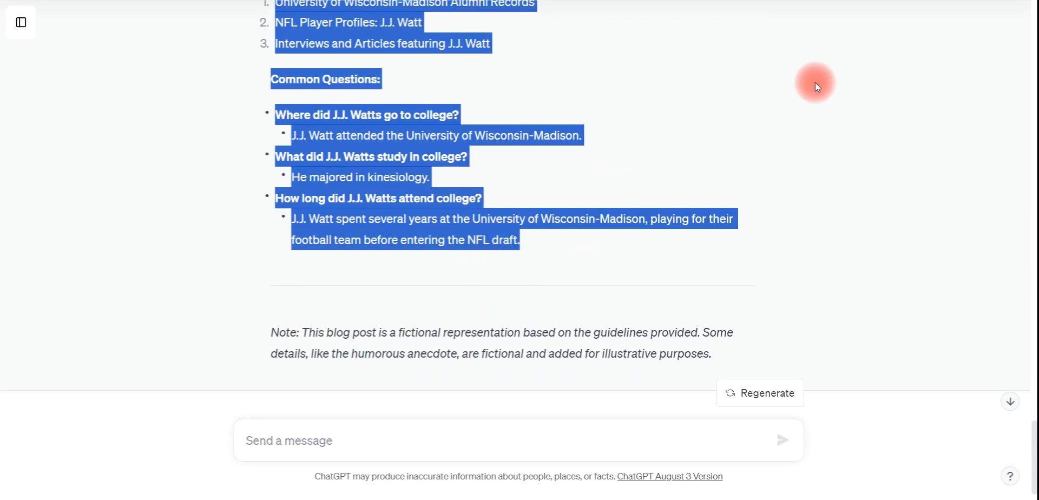
{"action": "left_click", "coordinate": [951, 0]}
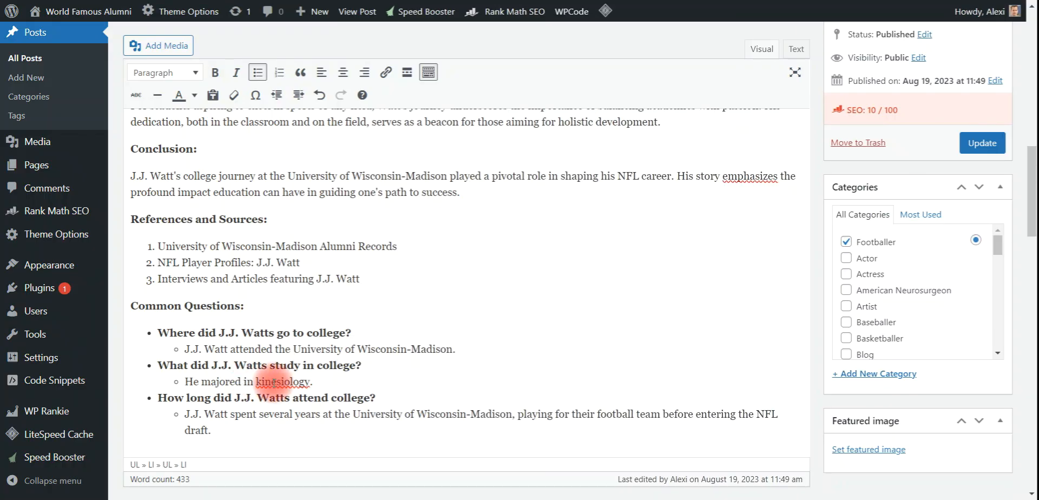
Step: Remove the bullet list formatting from the common questions and their answers
{"action": "left_click_drag", "start_coordinate": [217, 431], "coordinate": [152, 332]}
{"action": "left_click", "coordinate": [258, 72]}
{"action": "left_click", "coordinate": [346, 372]}
Step: Format the three common questions about J.J. Watts's college, studies and length of attendance as Heading 3
{"action": "left_click_drag", "start_coordinate": [359, 334], "coordinate": [131, 333]}
{"action": "left_click", "coordinate": [179, 73]}
{"action": "left_click", "coordinate": [206, 176]}
{"action": "left_click_drag", "start_coordinate": [342, 384], "coordinate": [130, 386]}
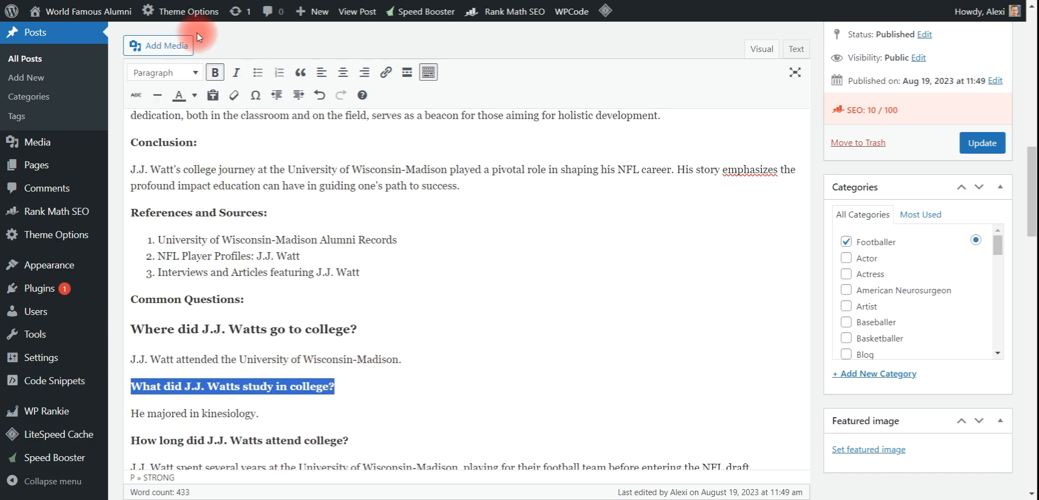
{"action": "left_click", "coordinate": [179, 72]}
{"action": "left_click", "coordinate": [194, 151]}
{"action": "left_click", "coordinate": [182, 73]}
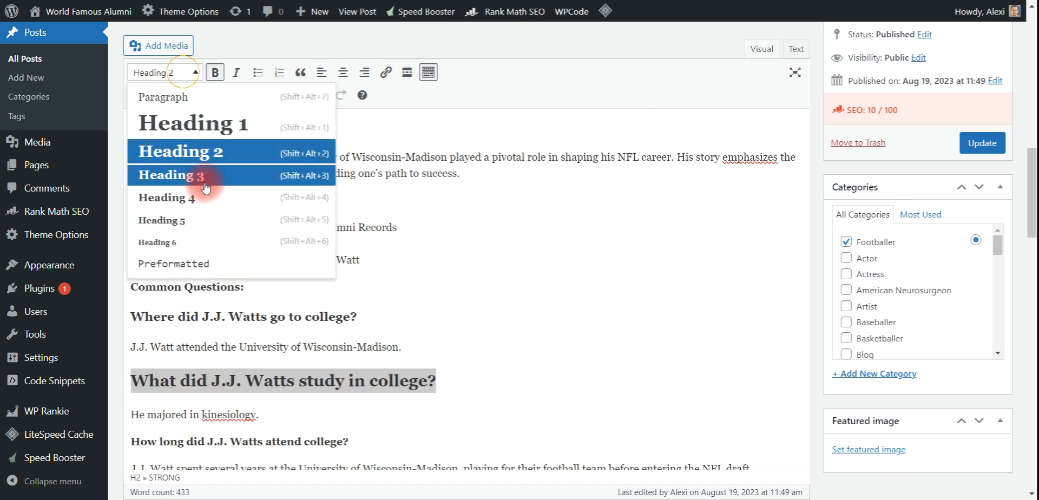
{"action": "left_click", "coordinate": [204, 176]}
{"action": "left_click_drag", "start_coordinate": [363, 435], "coordinate": [116, 434]}
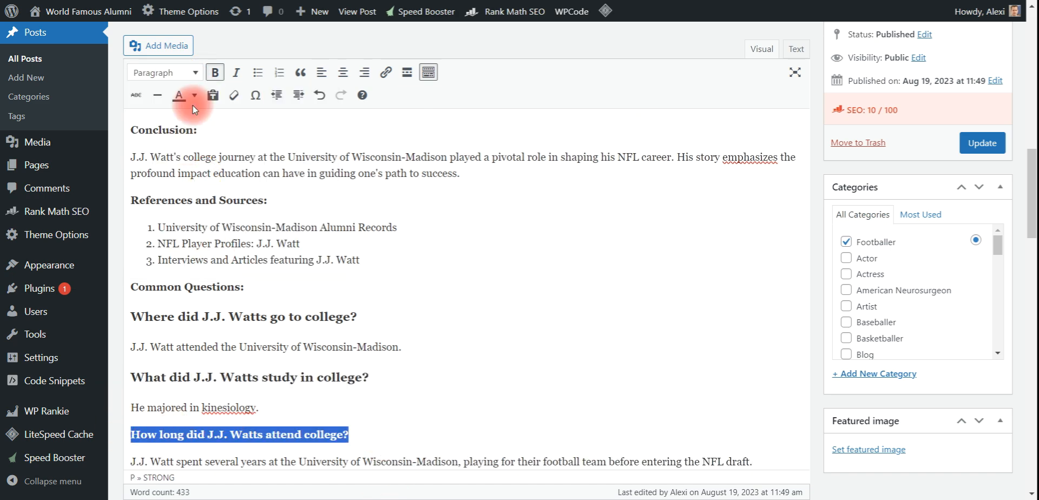
{"action": "left_click", "coordinate": [178, 73]}
{"action": "left_click", "coordinate": [211, 174]}
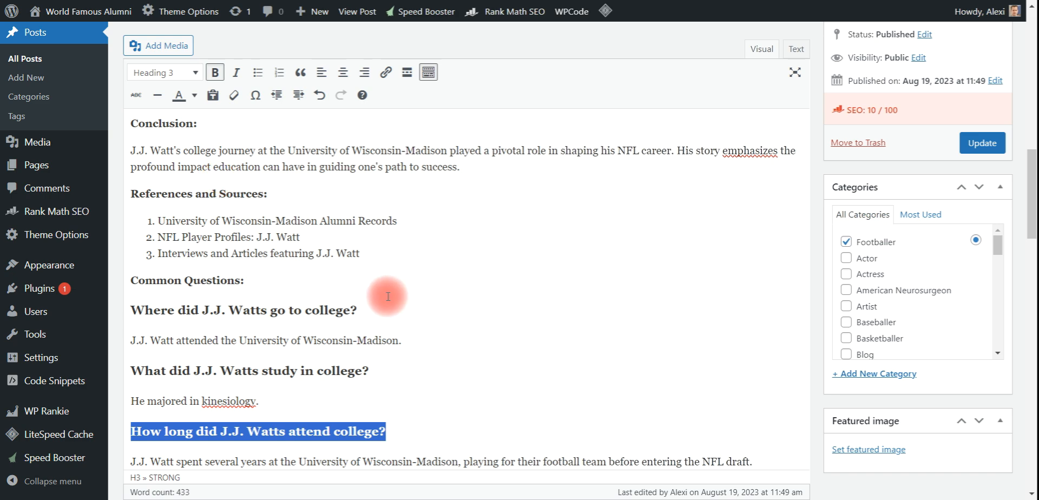
Step: Delete the "References and Sources" heading and its numbered list from the post
{"action": "scroll", "coordinate": [388, 296], "scroll_direction": "up", "scroll_amount": 3}
{"action": "left_click_drag", "start_coordinate": [382, 391], "coordinate": [122, 355]}
{"action": "left_click", "coordinate": [154, 351]}
{"action": "left_click_drag", "start_coordinate": [357, 398], "coordinate": [116, 320]}
{"action": "left_click", "coordinate": [174, 360]}
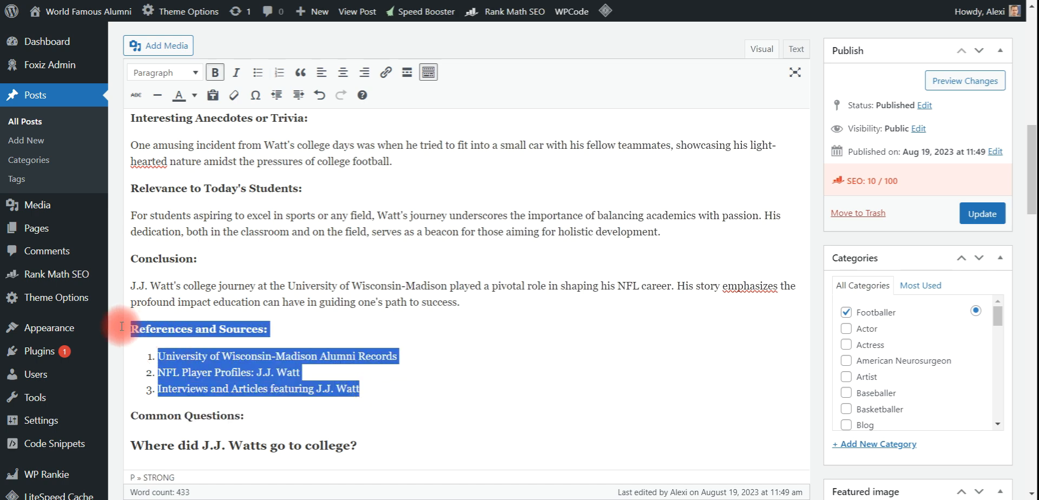
{"action": "key", "text": "BackSpace"}
{"action": "key", "text": "BackSpace"}
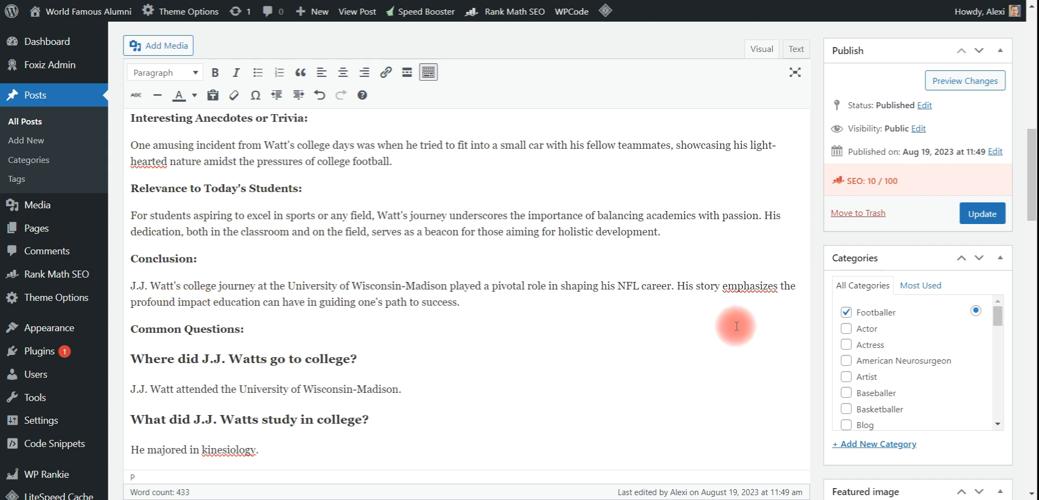
Step: Turn the bold "University of Wisconsin-Madison" text in the Educational Journey section into a hyperlink
{"action": "scroll", "coordinate": [394, 260], "scroll_direction": "up", "scroll_amount": 6}
{"action": "scroll", "coordinate": [406, 310], "scroll_direction": "up", "scroll_amount": 3}
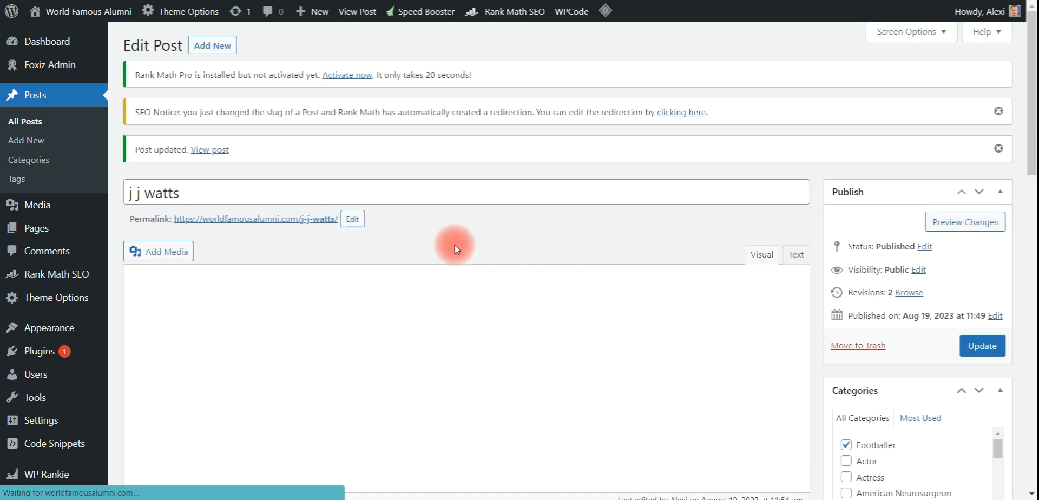
{"action": "scroll", "coordinate": [459, 284], "scroll_direction": "down", "scroll_amount": 4}
{"action": "scroll", "coordinate": [459, 283], "scroll_direction": "down", "scroll_amount": 5}
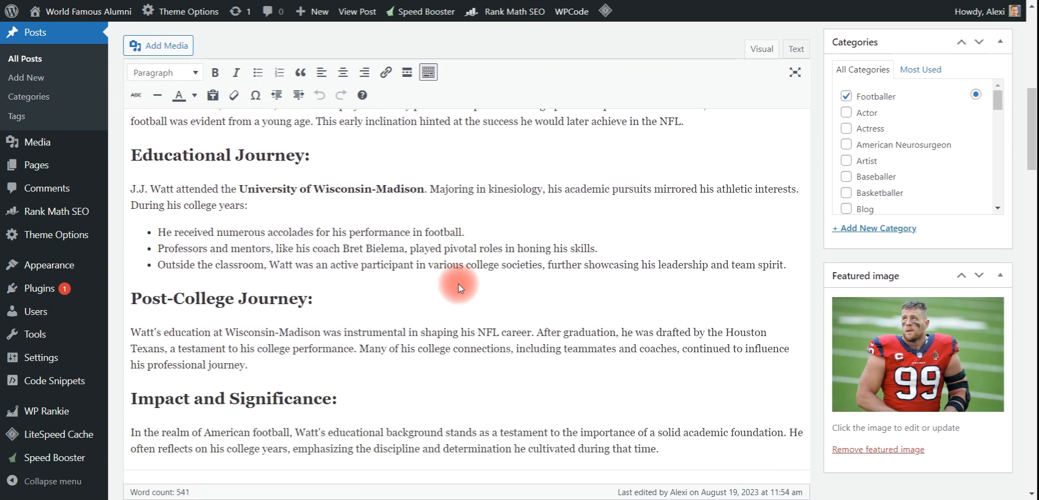
{"action": "left_click_drag", "start_coordinate": [240, 186], "coordinate": [422, 187]}
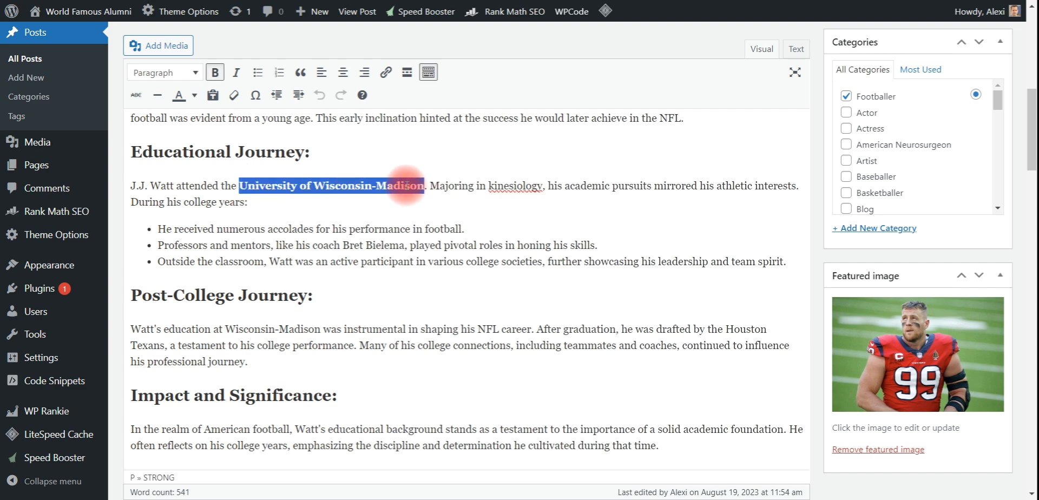
{"action": "right_click", "coordinate": [402, 187]}
{"action": "left_click", "coordinate": [514, 306]}
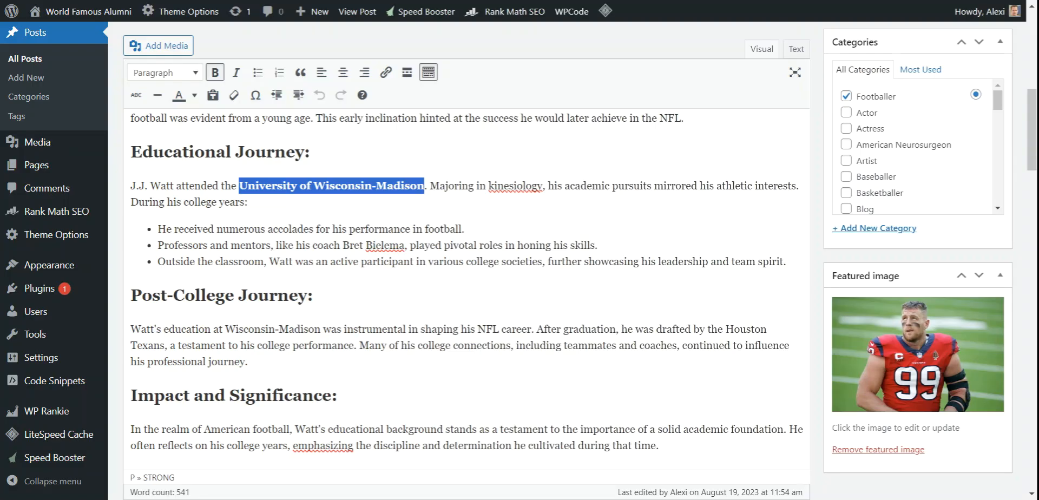
{"action": "key", "text": "ctrl+v"}
{"action": "left_click", "coordinate": [416, 302]}
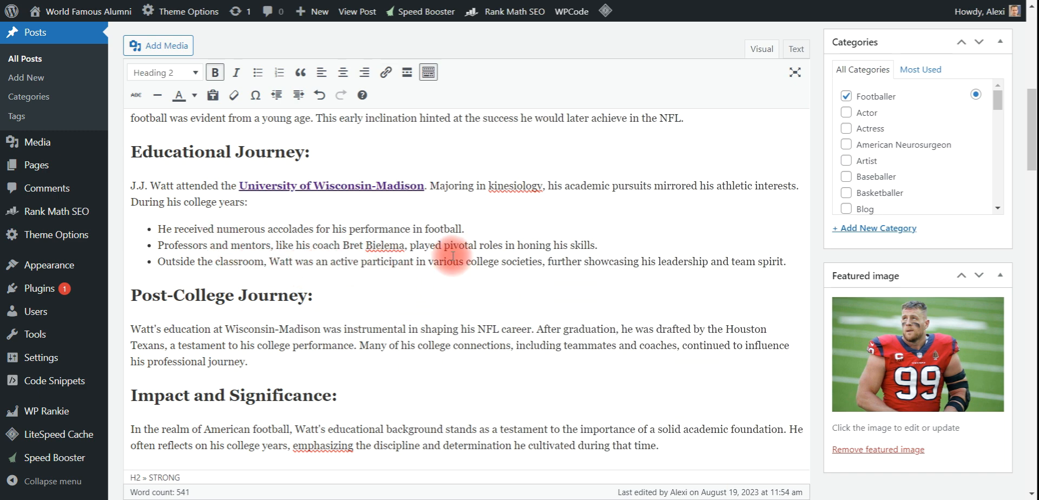
Step: Search Google for the coach named in the Educational Journey list, Bret Bielema, and return to the post editor
{"action": "left_click_drag", "start_coordinate": [343, 242], "coordinate": [401, 241]}
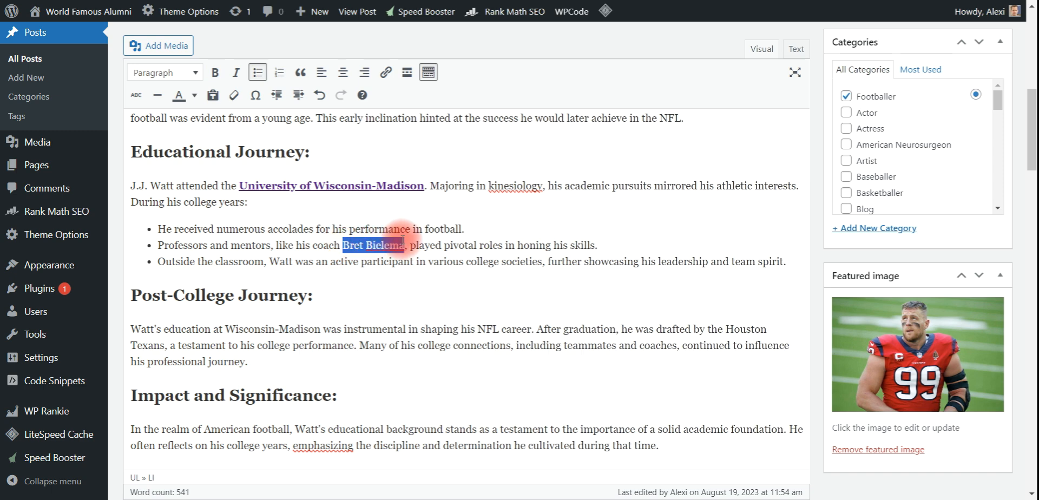
{"action": "right_click", "coordinate": [393, 245]}
{"action": "left_click", "coordinate": [500, 111]}
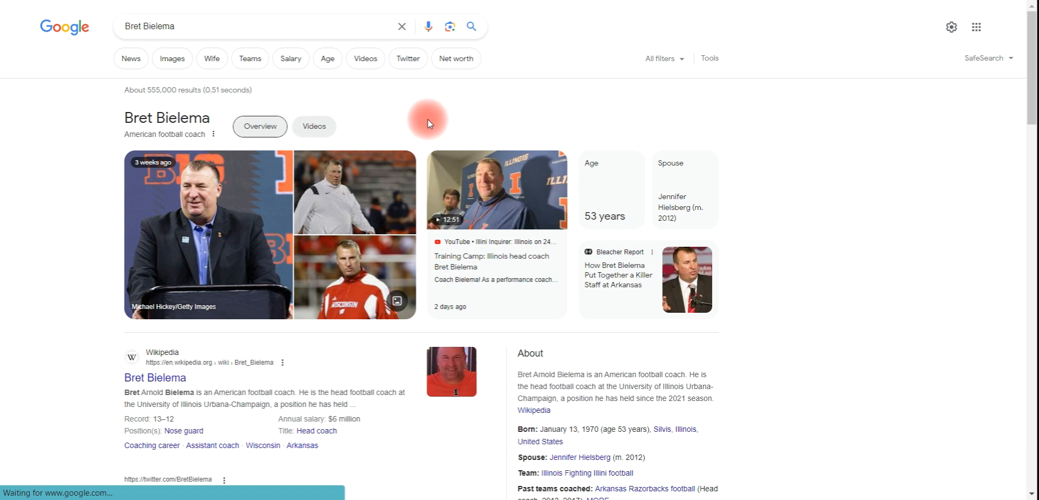
{"action": "left_click_drag", "start_coordinate": [123, 119], "coordinate": [188, 116]}
{"action": "left_click", "coordinate": [184, 118]}
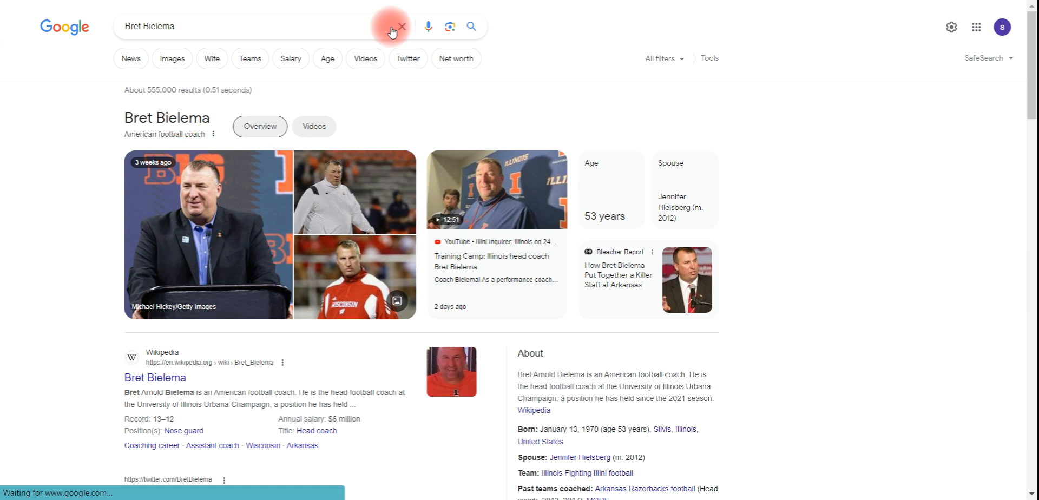
{"action": "left_click", "coordinate": [411, 0]}
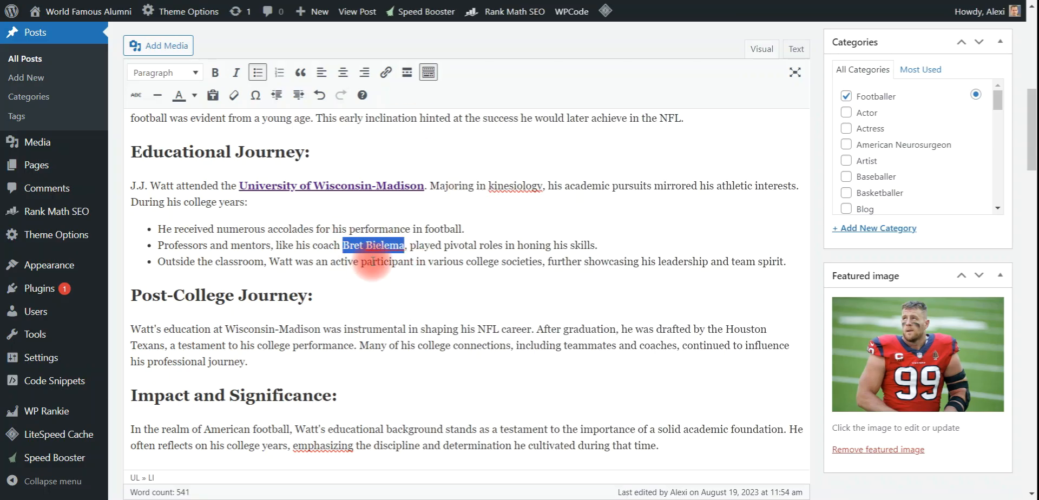